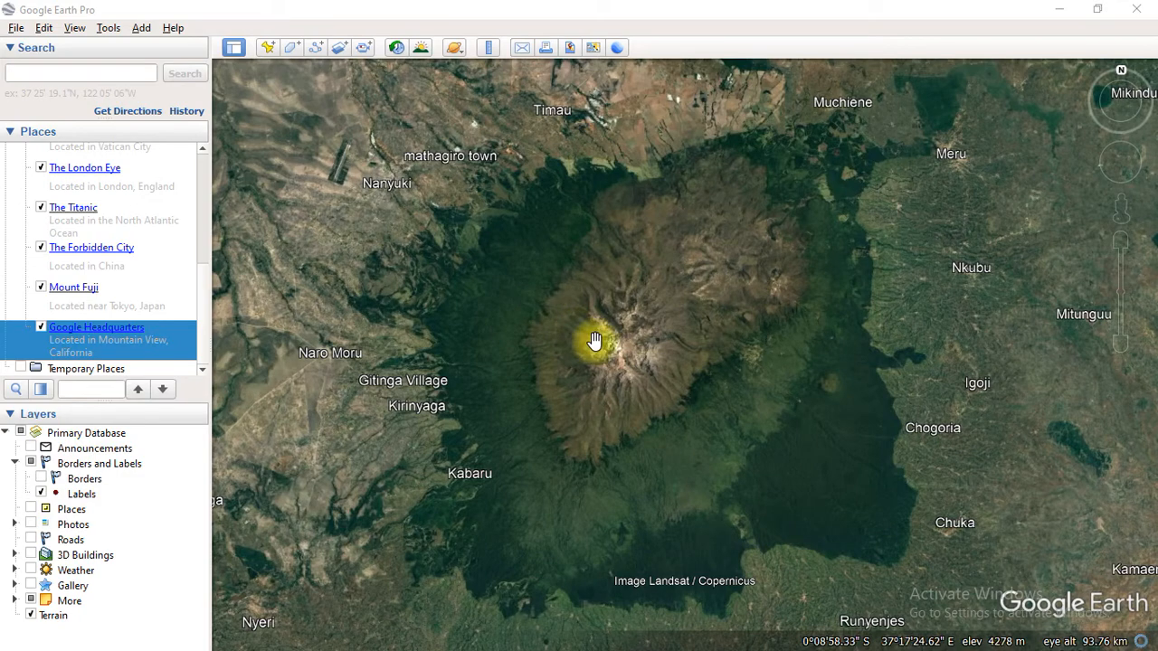
# Examine the Mount Kenya summit and its surrounding slopes at close and wide range.
pyautogui.scroll(2, 648, 354)
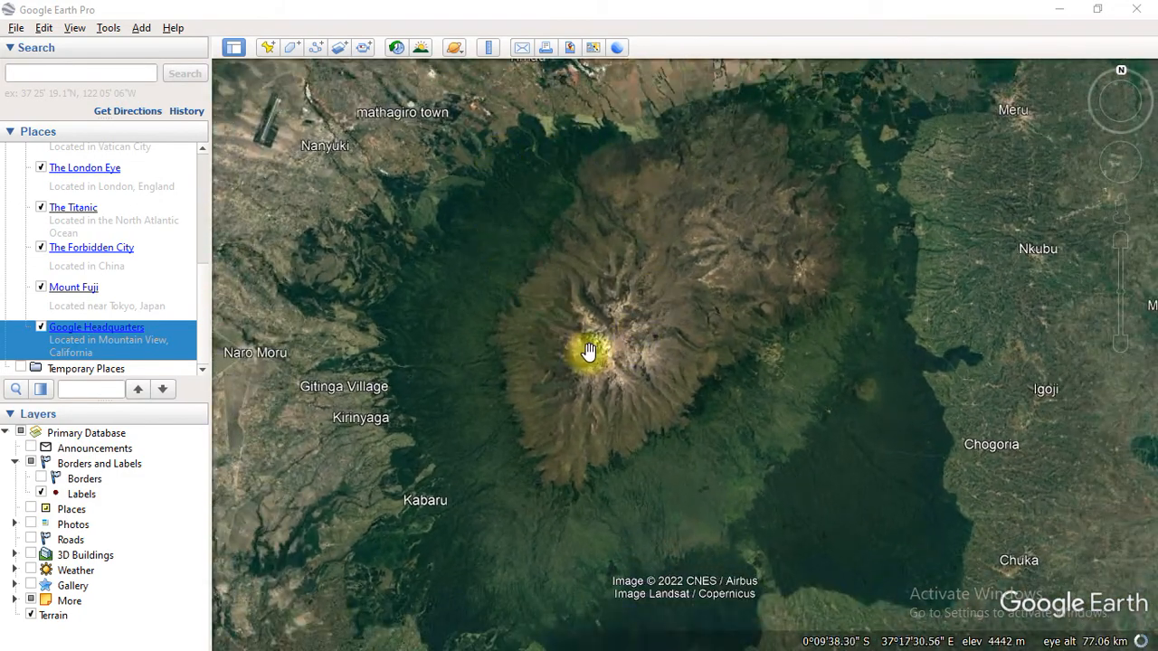
pyautogui.moveTo(601, 354); pyautogui.dragTo(589, 333)
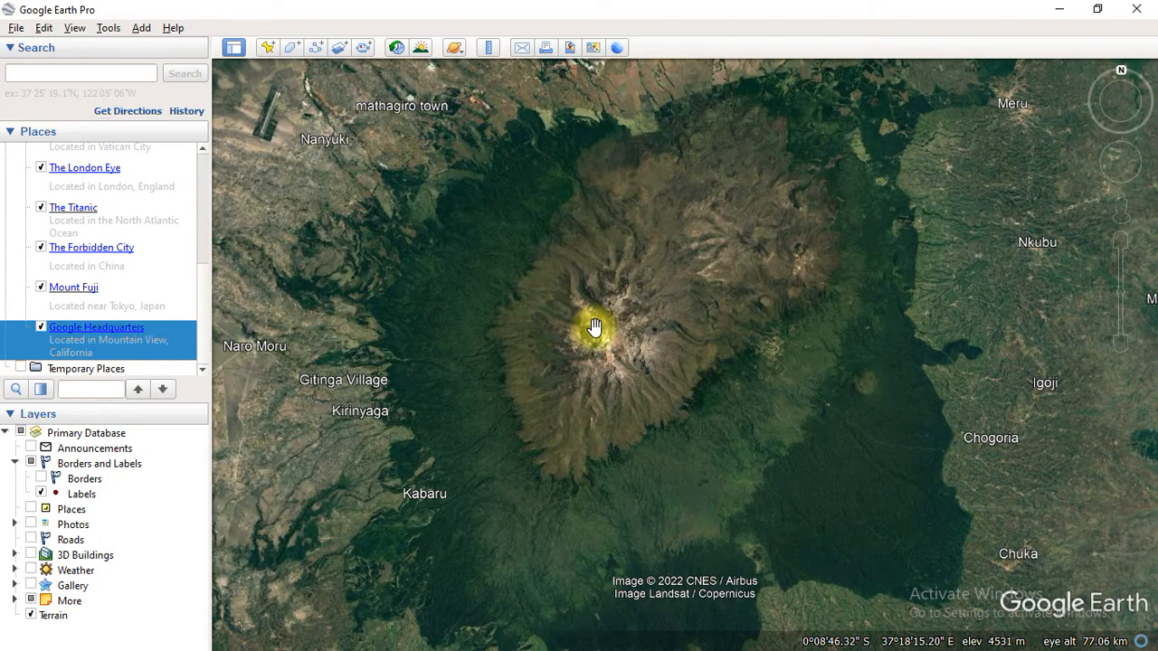
pyautogui.scroll(2, 595, 324)
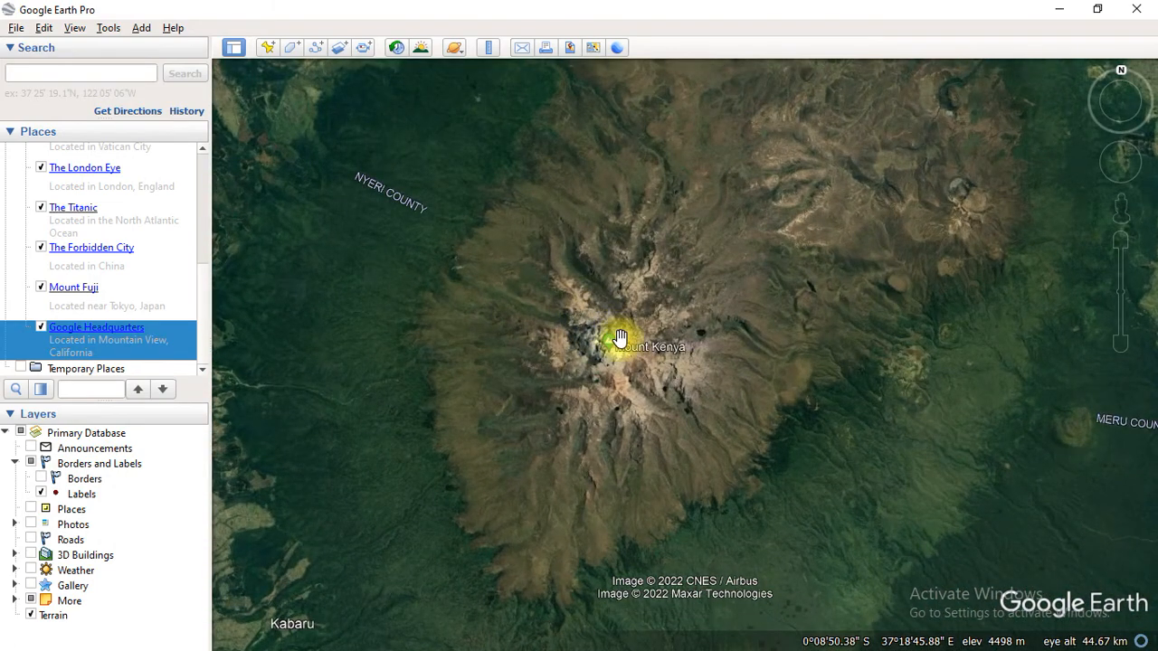
pyautogui.scroll(3, 620, 339)
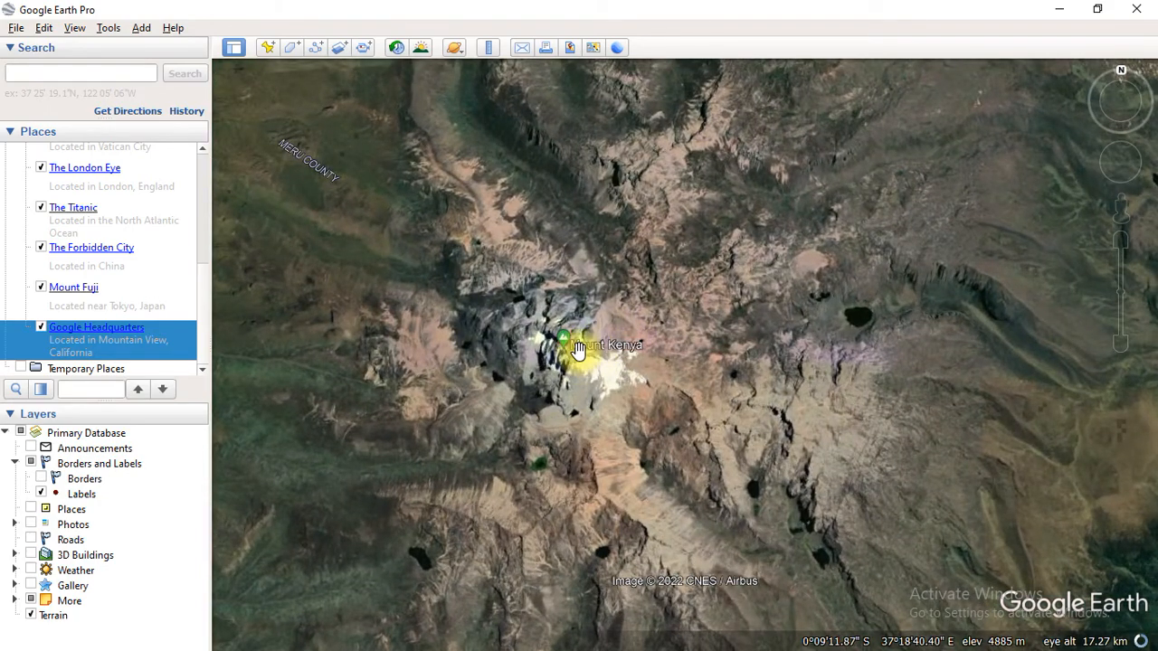
pyautogui.scroll(-3, 579, 350)
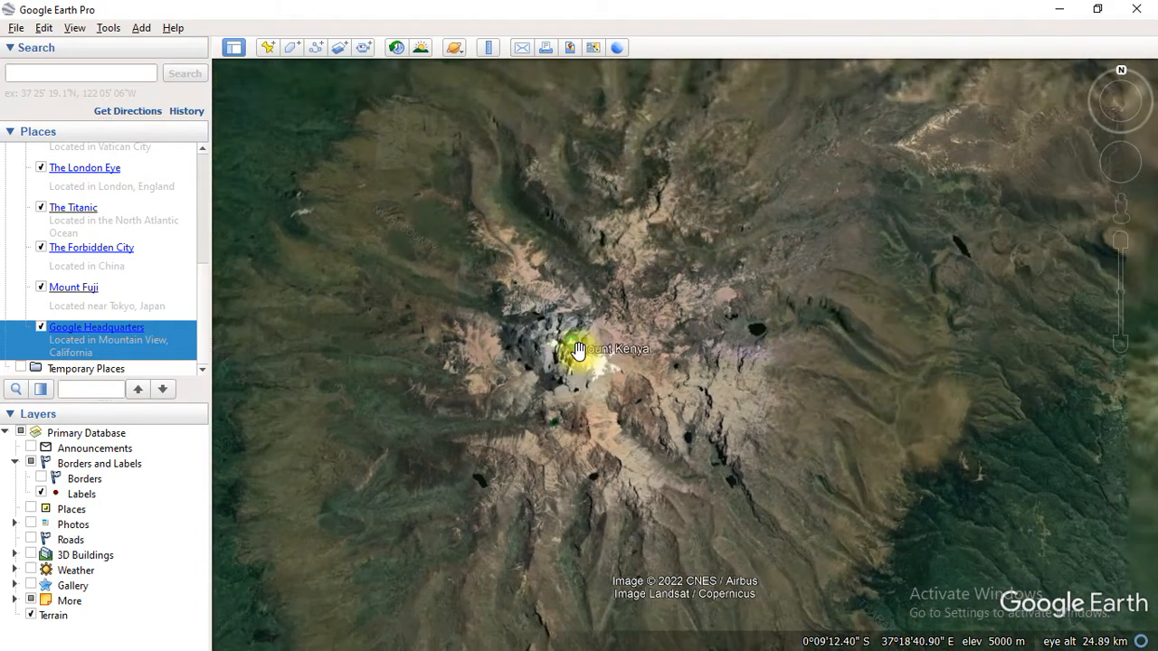
pyautogui.scroll(-3, 579, 350)
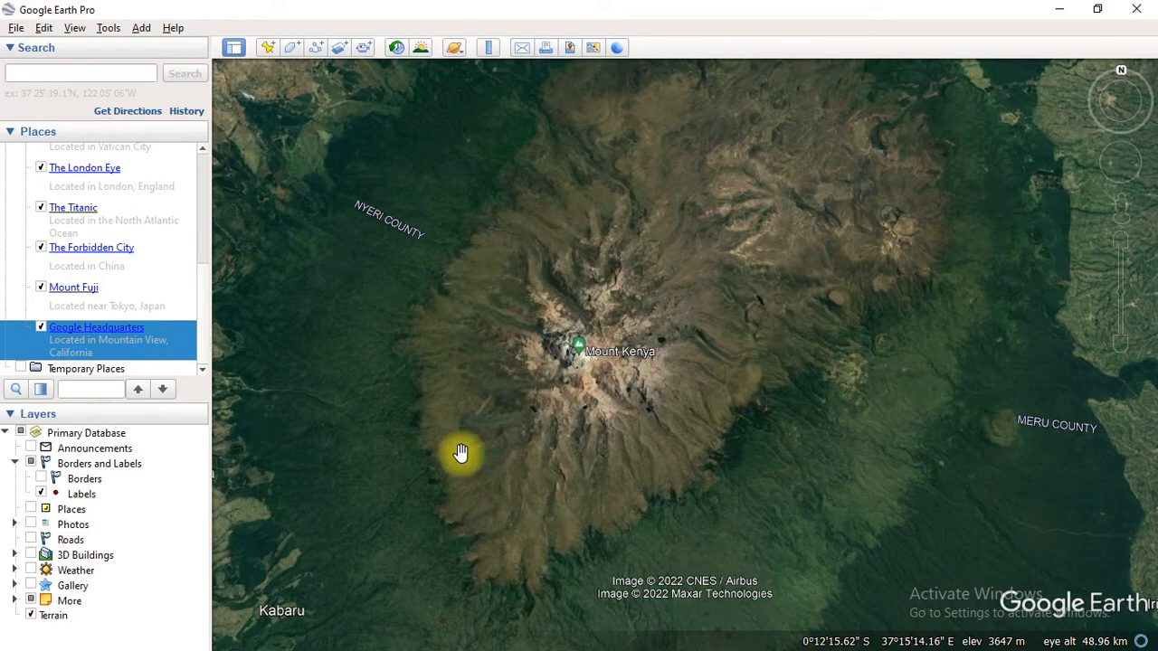
pyautogui.scroll(-2, 537, 407)
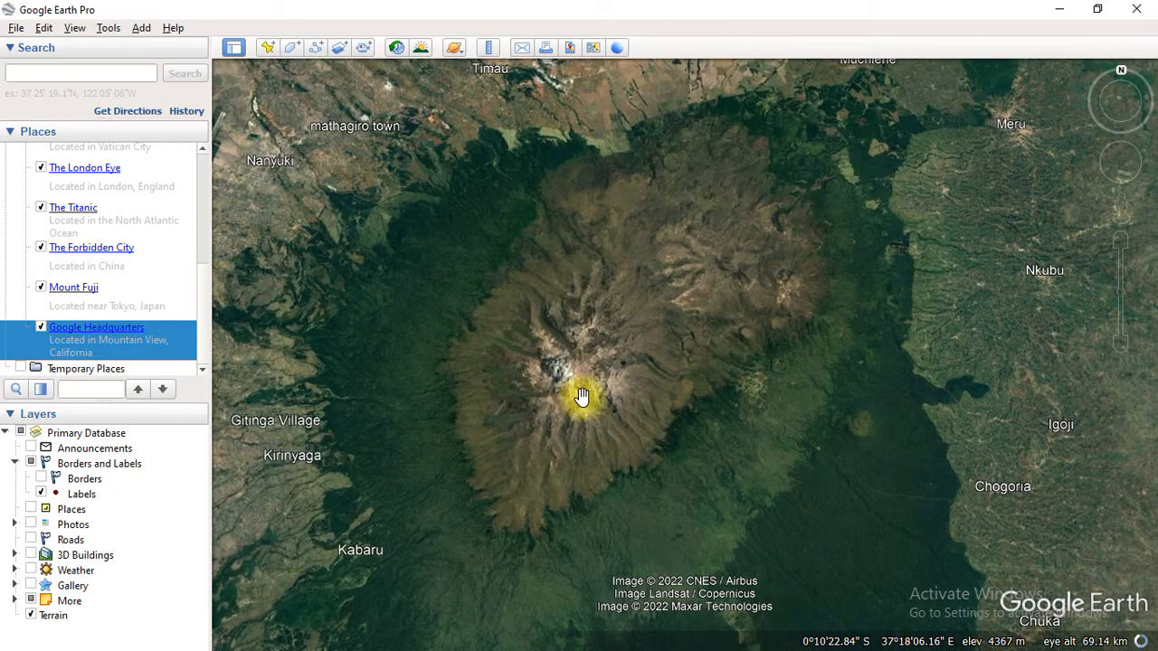
pyautogui.scroll(1, 581, 391)
pyautogui.scroll(1, 567, 381)
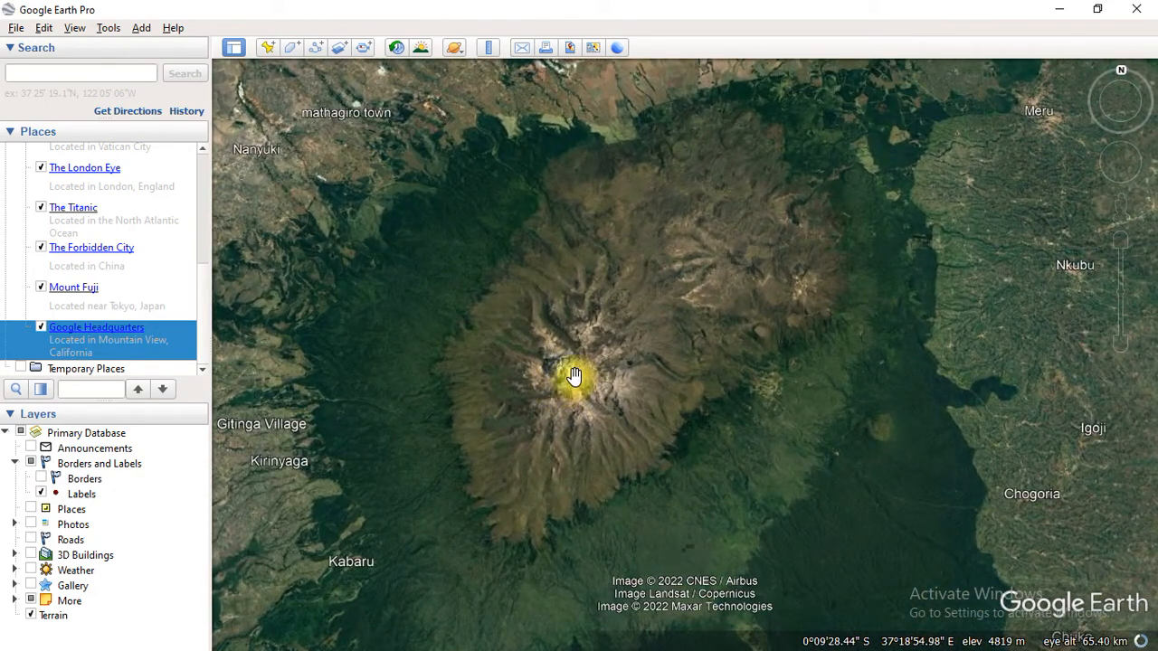
pyautogui.scroll(3, 573, 376)
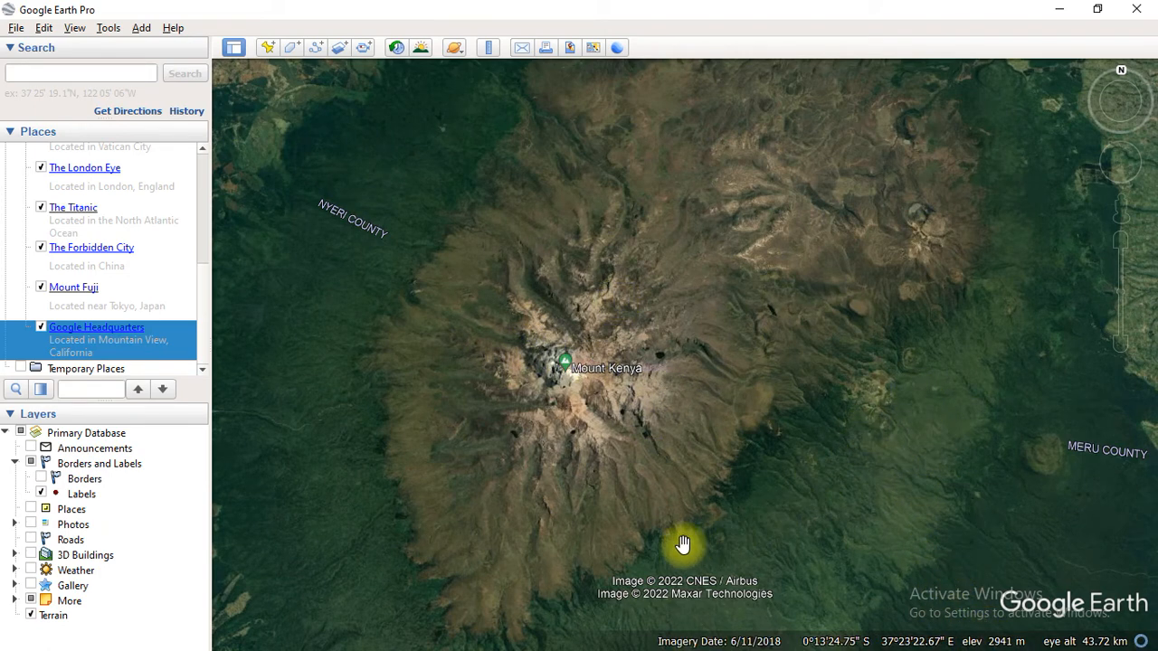
# Make sure the Terrain layer is enabled and frame the whole forest area around Mount Kenya in the view.
pyautogui.click(32, 618)
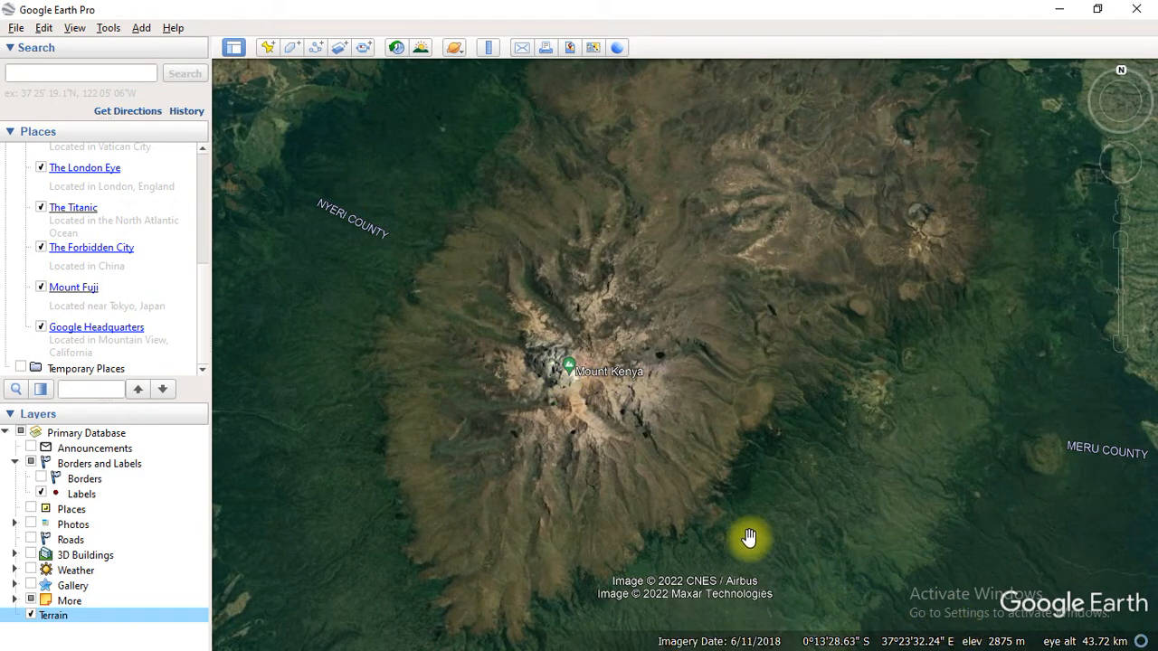
pyautogui.scroll(-3, 579, 368)
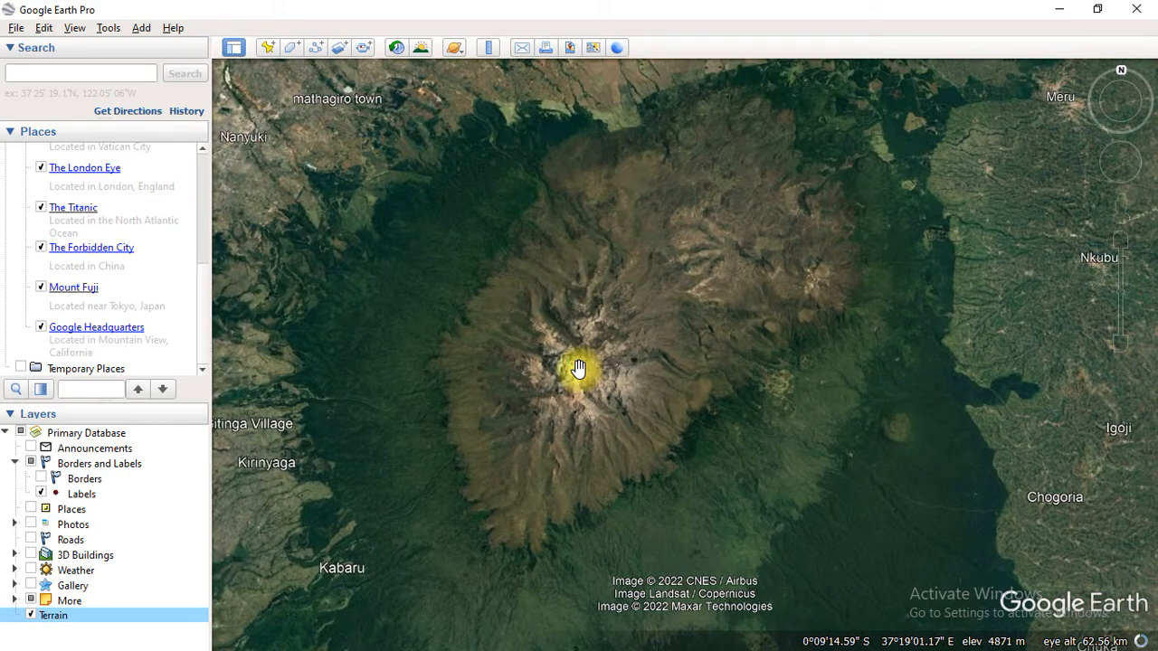
pyautogui.scroll(-3, 579, 368)
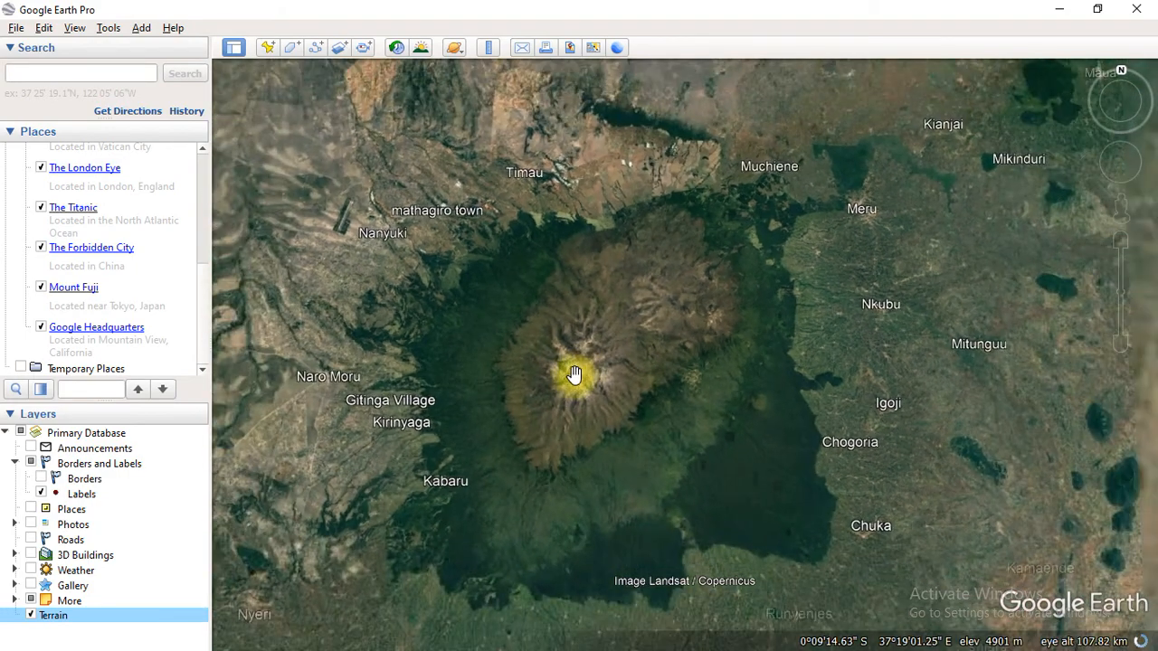
pyautogui.scroll(1, 571, 376)
pyautogui.moveTo(569, 412); pyautogui.dragTo(513, 360)
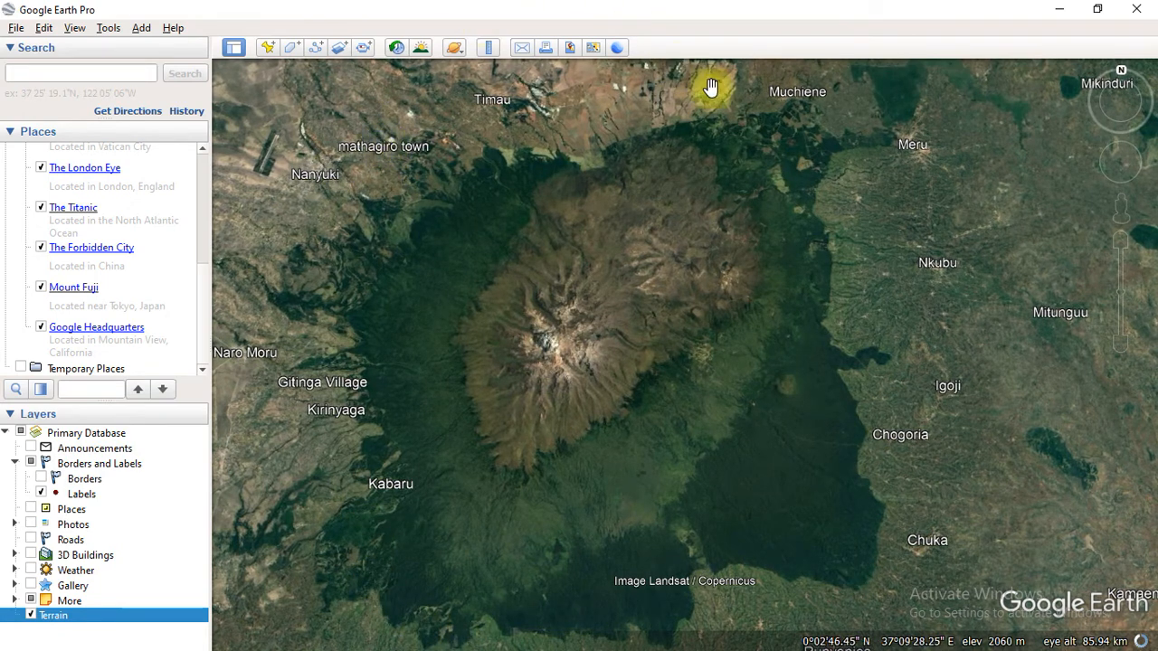
# Start a new path named "google path" and move its dialog clear of the mountain area.
pyautogui.click(316, 49)
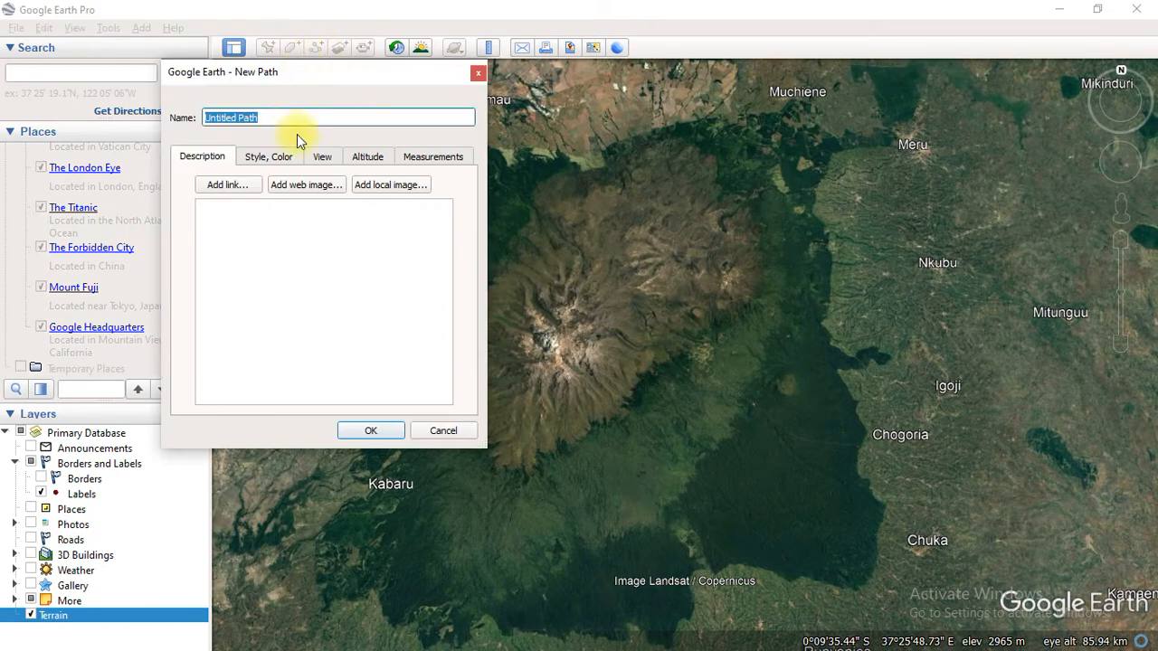
pyautogui.write('gog')
pyautogui.press('BackSpace')
pyautogui.write('ogle path')
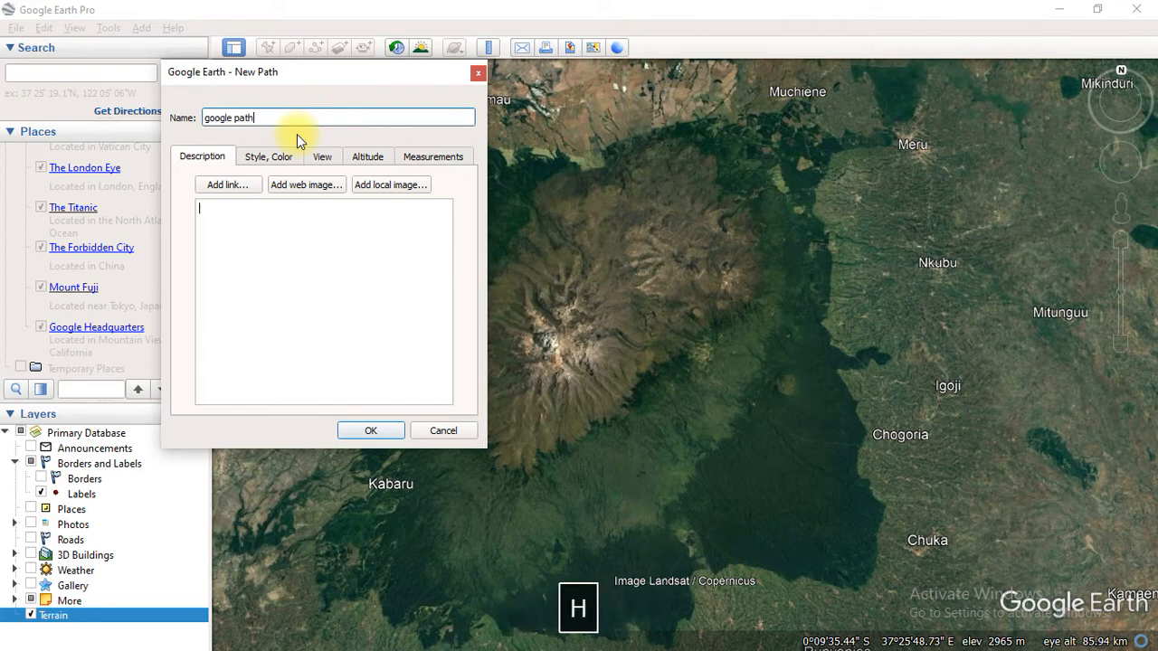
pyautogui.moveTo(295, 79); pyautogui.dragTo(49, 91)
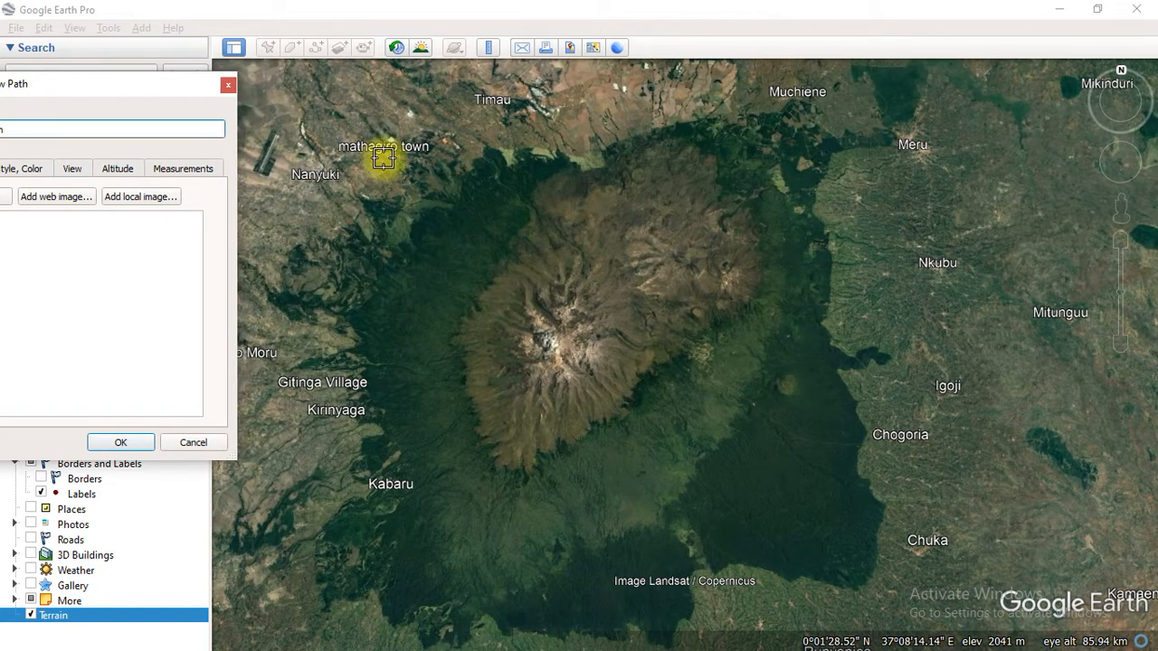
# Draw the path freehand in dense back-and-forth east-west rows over the mountain's northern half, from mathagiro town down to Gitinga Village.
pyautogui.click(383, 160)
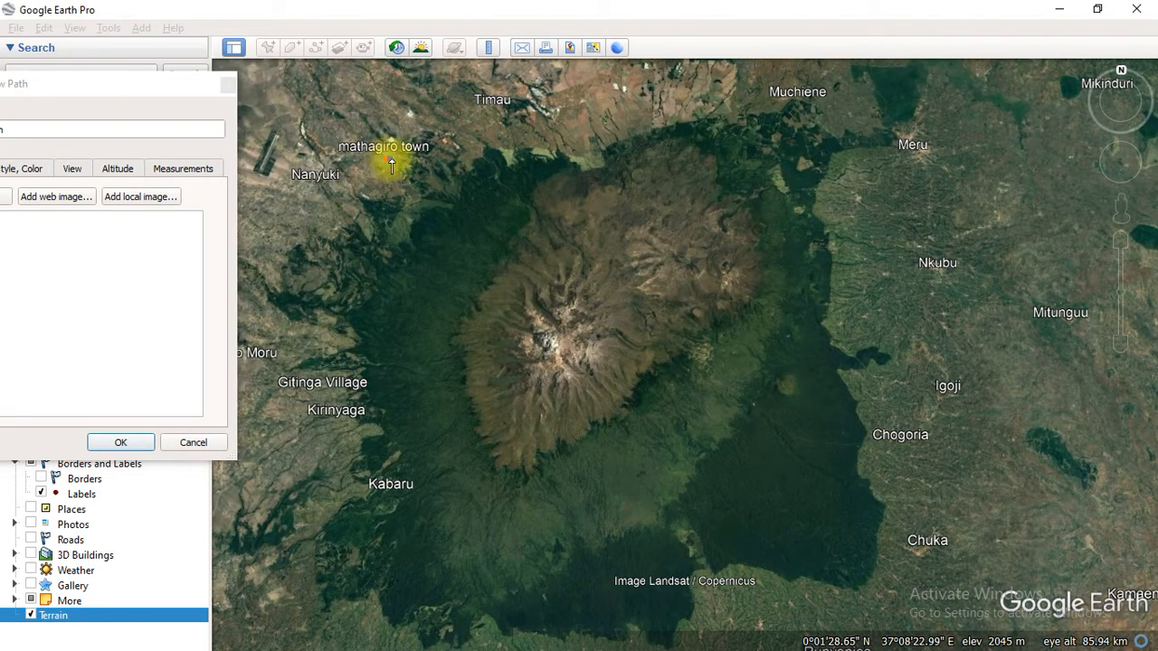
pyautogui.moveTo(470, 172)
pyautogui.mouseDown()
pyautogui.moveTo(769, 143)
pyautogui.moveTo(690, 165)
pyautogui.moveTo(408, 195)
pyautogui.mouseUp()
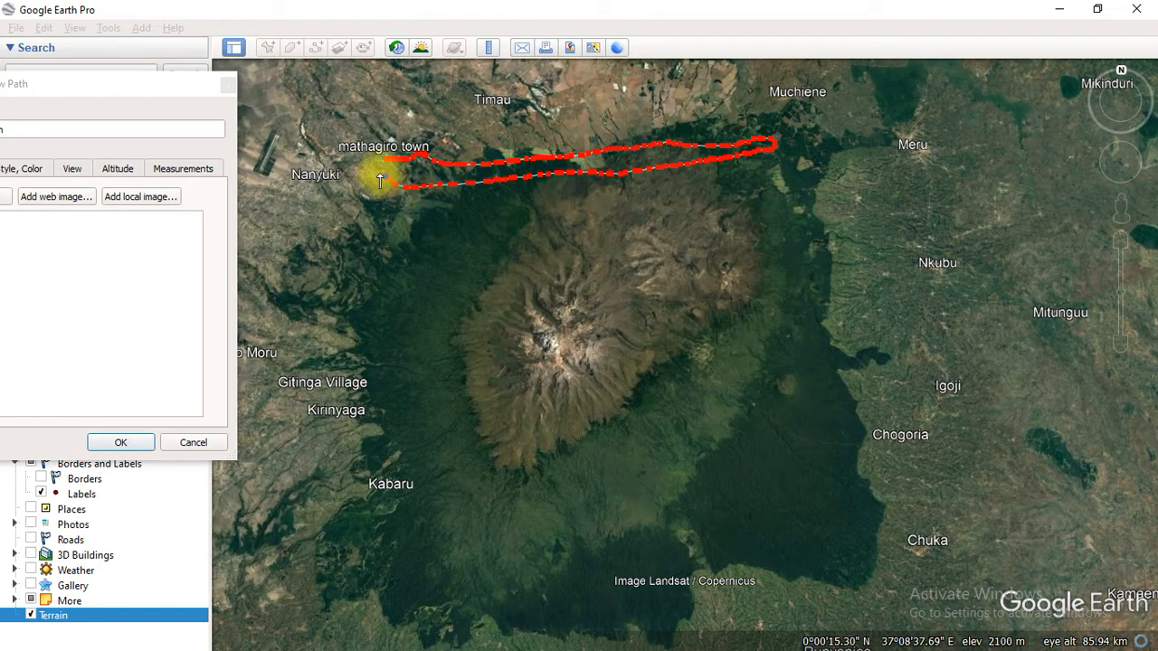
pyautogui.moveTo(418, 210)
pyautogui.mouseDown()
pyautogui.moveTo(793, 178)
pyautogui.moveTo(362, 229)
pyautogui.mouseUp()
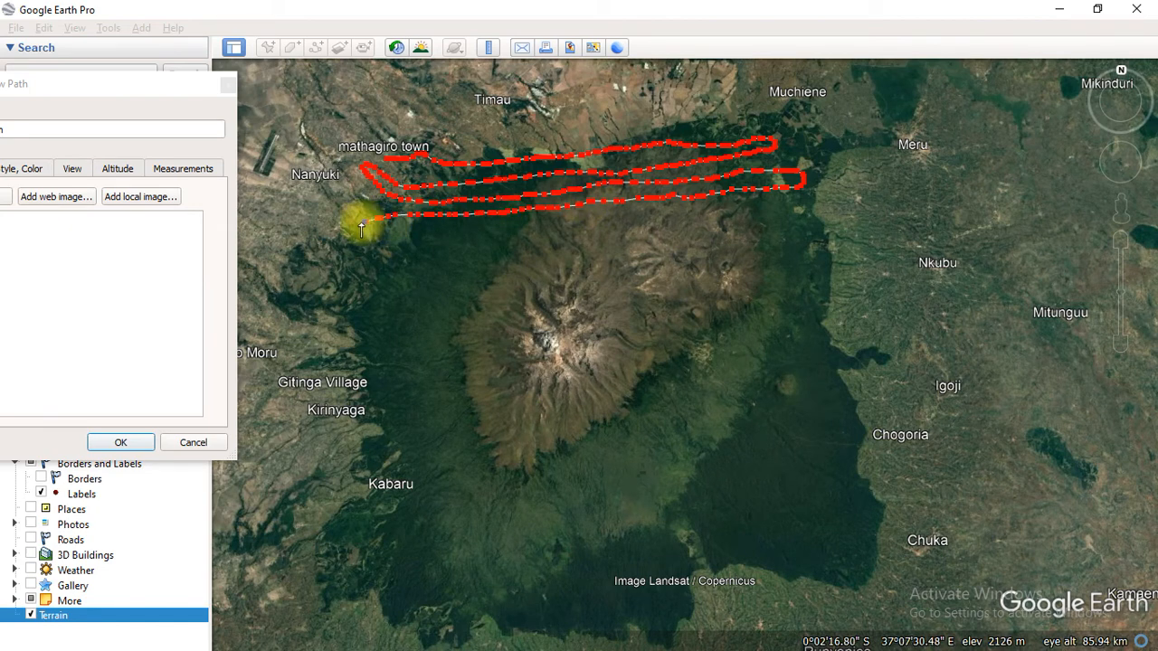
pyautogui.moveTo(357, 235)
pyautogui.mouseDown()
pyautogui.moveTo(803, 214)
pyautogui.moveTo(575, 254)
pyautogui.moveTo(393, 241)
pyautogui.moveTo(361, 259)
pyautogui.moveTo(631, 265)
pyautogui.mouseUp()
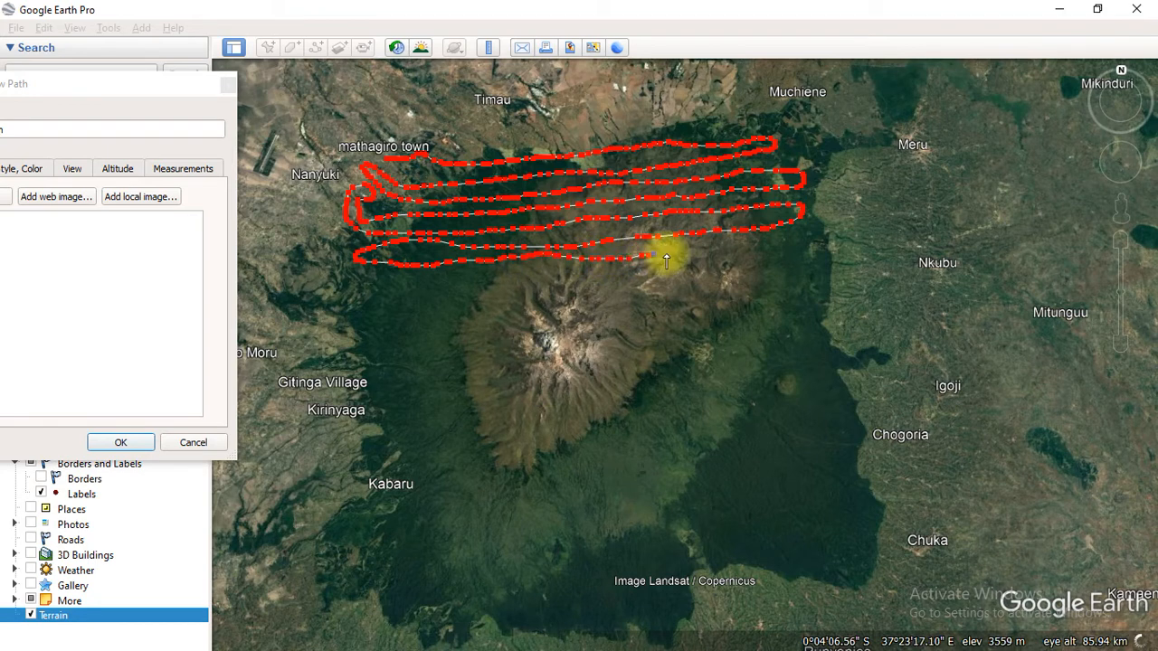
pyautogui.moveTo(705, 258); pyautogui.dragTo(789, 246)
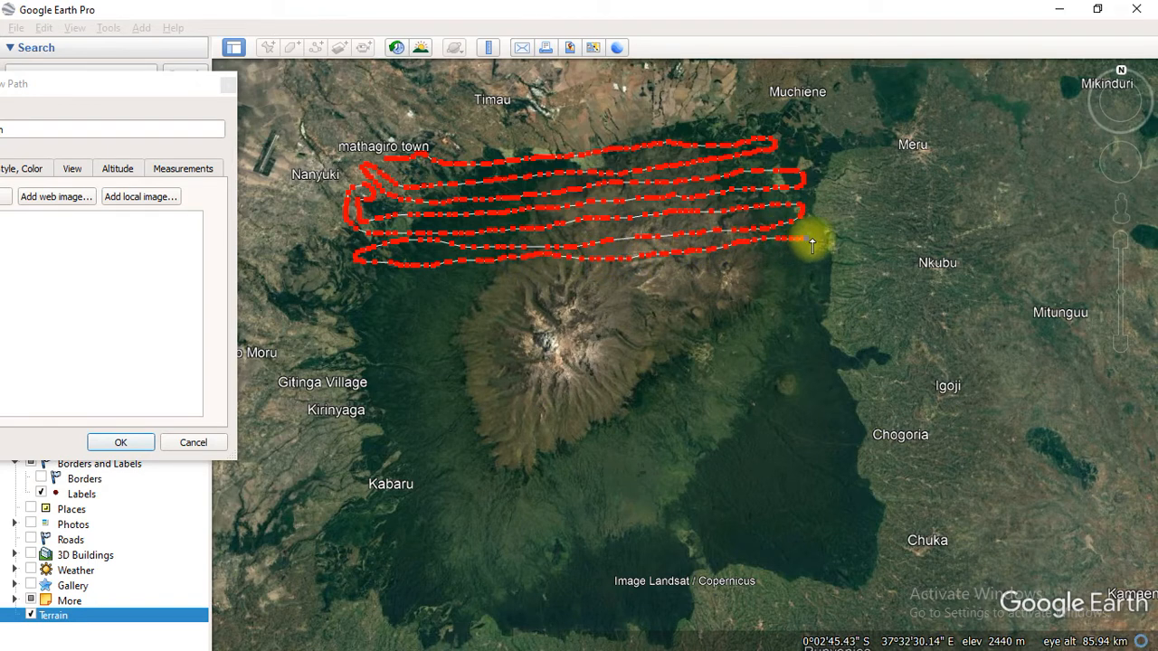
pyautogui.moveTo(765, 264); pyautogui.dragTo(360, 290)
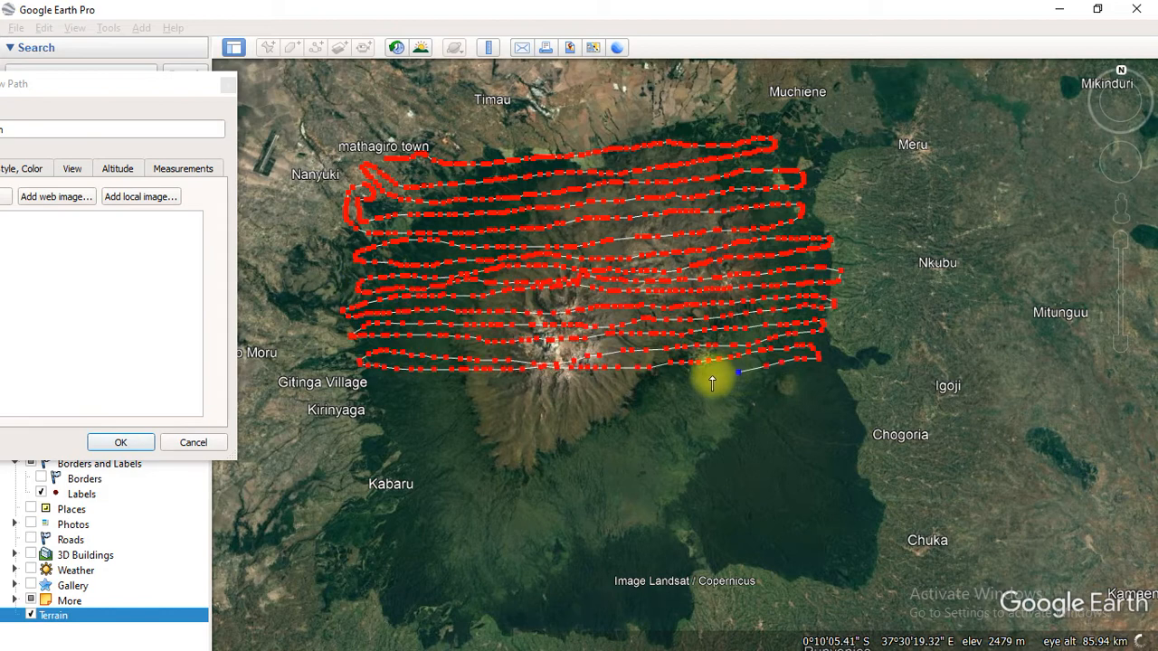
pyautogui.moveTo(711, 374)
pyautogui.mouseDown()
pyautogui.moveTo(584, 391)
pyautogui.moveTo(378, 388)
pyautogui.mouseUp()
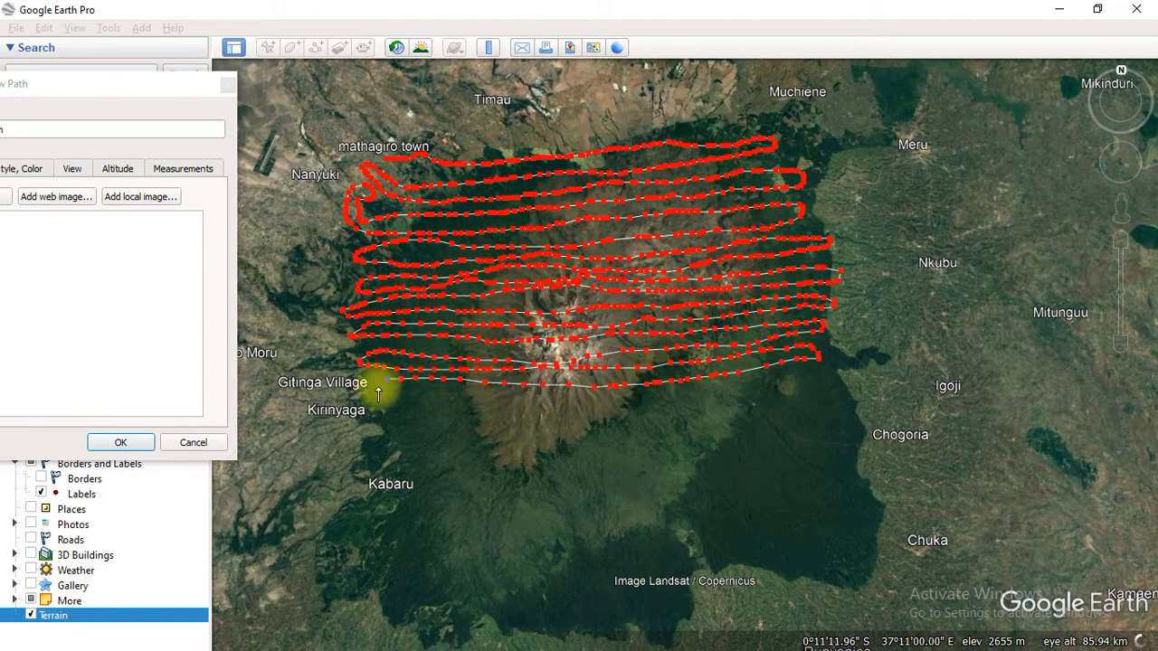
# Continue the path in dense rows over the southern and southeastern forest, add long lines across the summit area, and finish the path.
pyautogui.moveTo(374, 447)
pyautogui.mouseDown()
pyautogui.moveTo(362, 569)
pyautogui.moveTo(406, 585)
pyautogui.moveTo(668, 621)
pyautogui.moveTo(869, 596)
pyautogui.mouseUp()
pyautogui.moveTo(881, 548)
pyautogui.mouseDown()
pyautogui.moveTo(842, 400)
pyautogui.moveTo(865, 564)
pyautogui.moveTo(842, 479)
pyautogui.mouseUp()
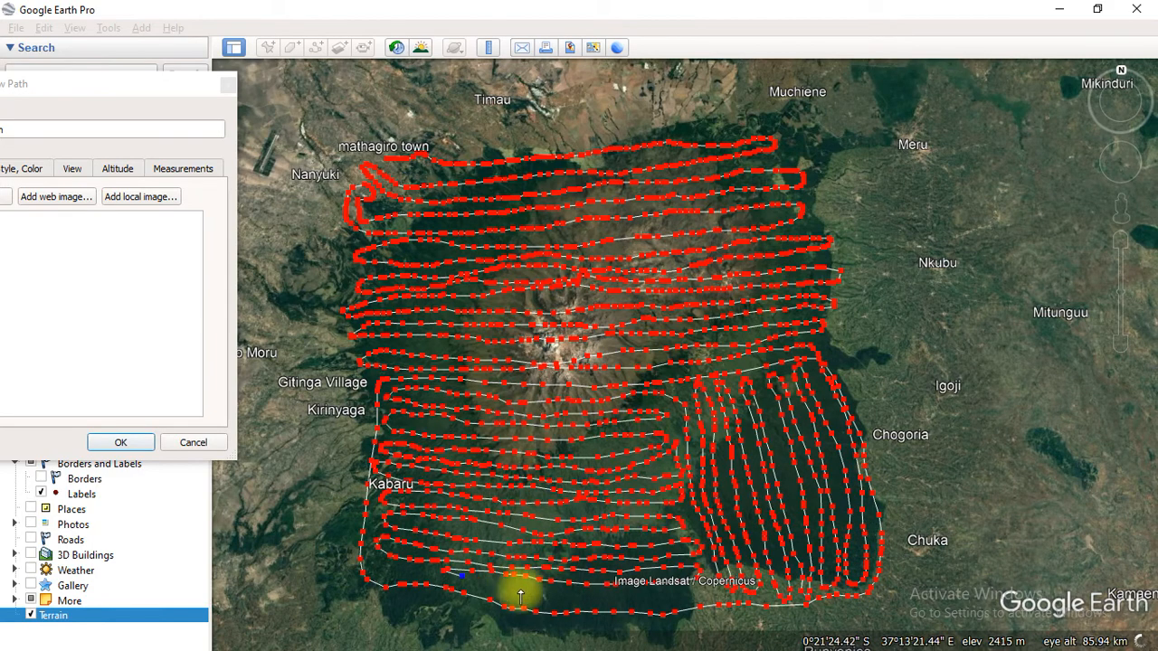
pyautogui.moveTo(517, 589)
pyautogui.mouseDown()
pyautogui.moveTo(595, 602)
pyautogui.moveTo(693, 595)
pyautogui.moveTo(667, 600)
pyautogui.mouseUp()
pyautogui.moveTo(671, 475)
pyautogui.mouseDown()
pyautogui.moveTo(564, 337)
pyautogui.moveTo(574, 316)
pyautogui.moveTo(597, 338)
pyautogui.mouseUp()
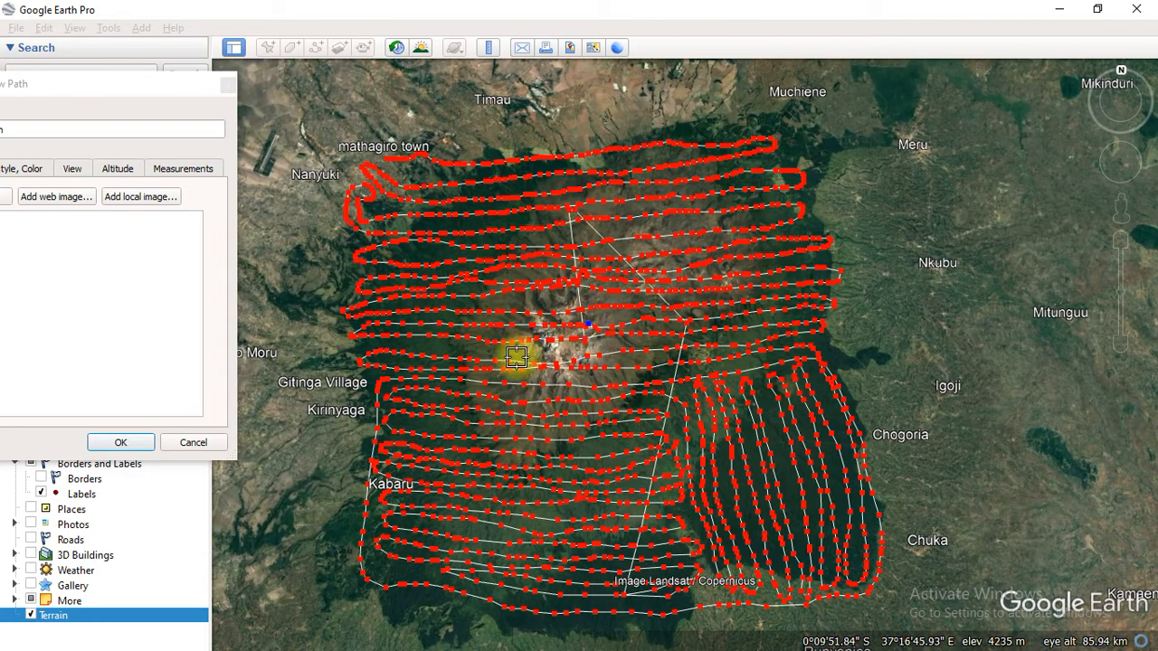
pyautogui.moveTo(85, 74); pyautogui.dragTo(493, 94)
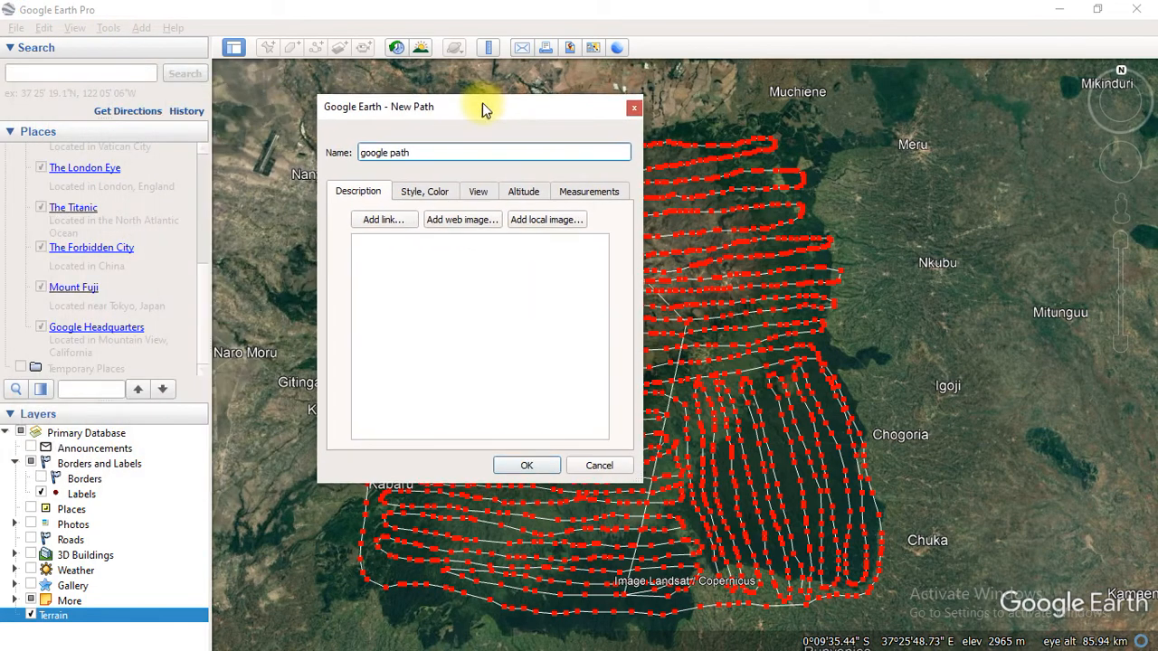
pyautogui.click(542, 463)
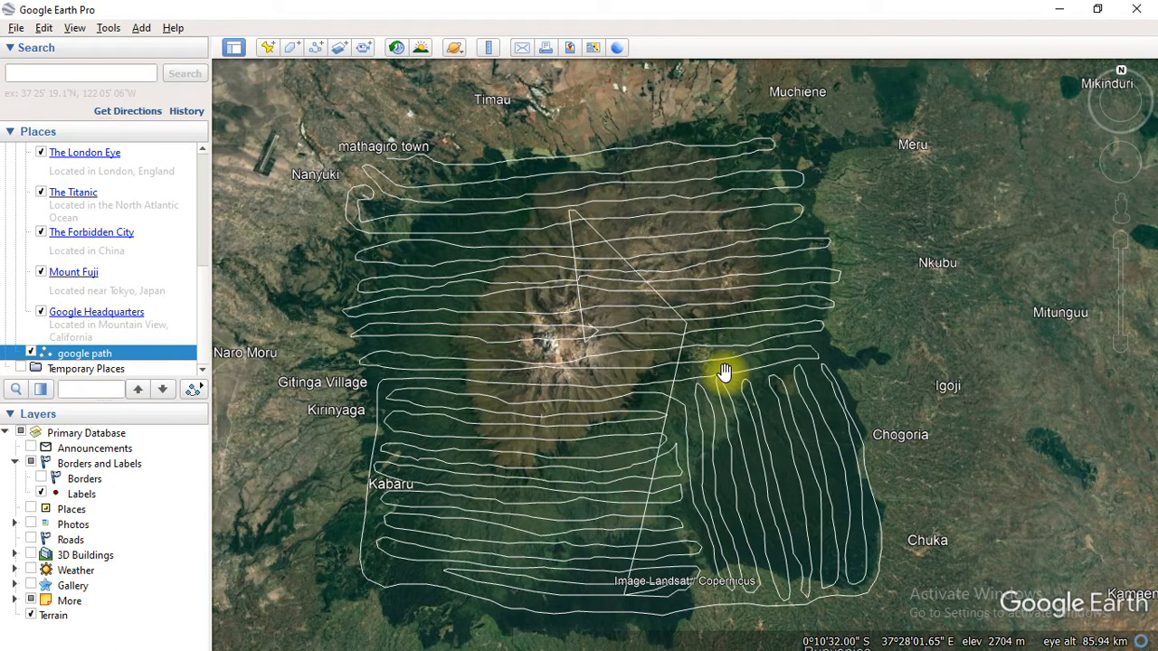
# Save the google path place as "google path" in Kml (*.kml) format in the dem from google folder.
pyautogui.rightClick(121, 356)
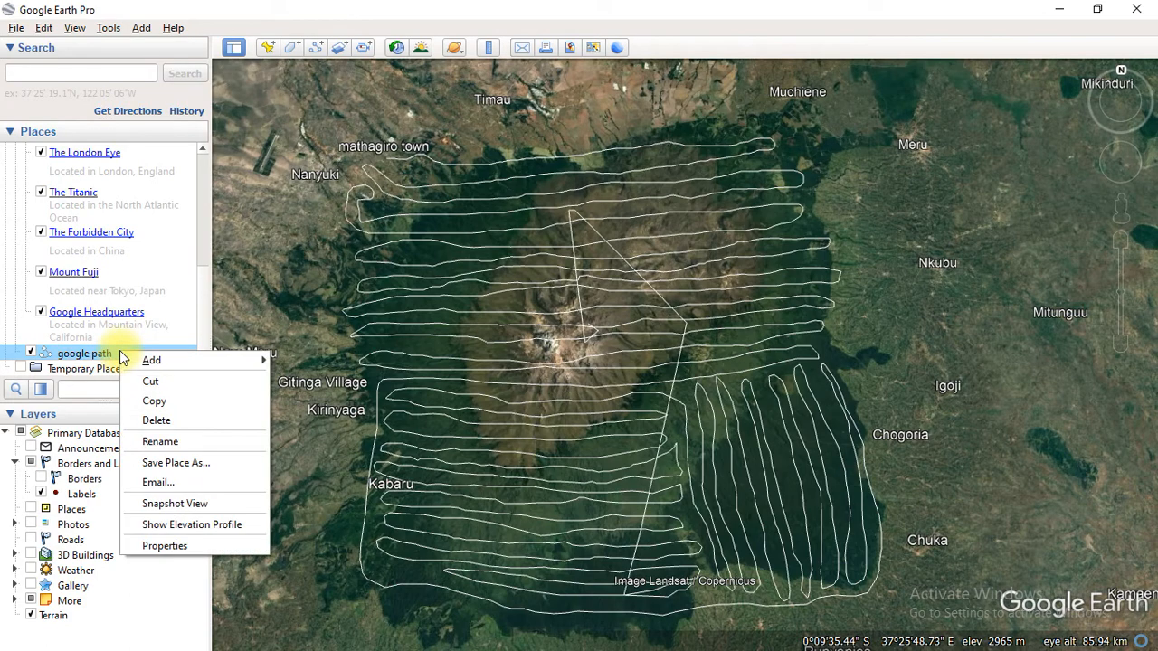
pyautogui.click(205, 461)
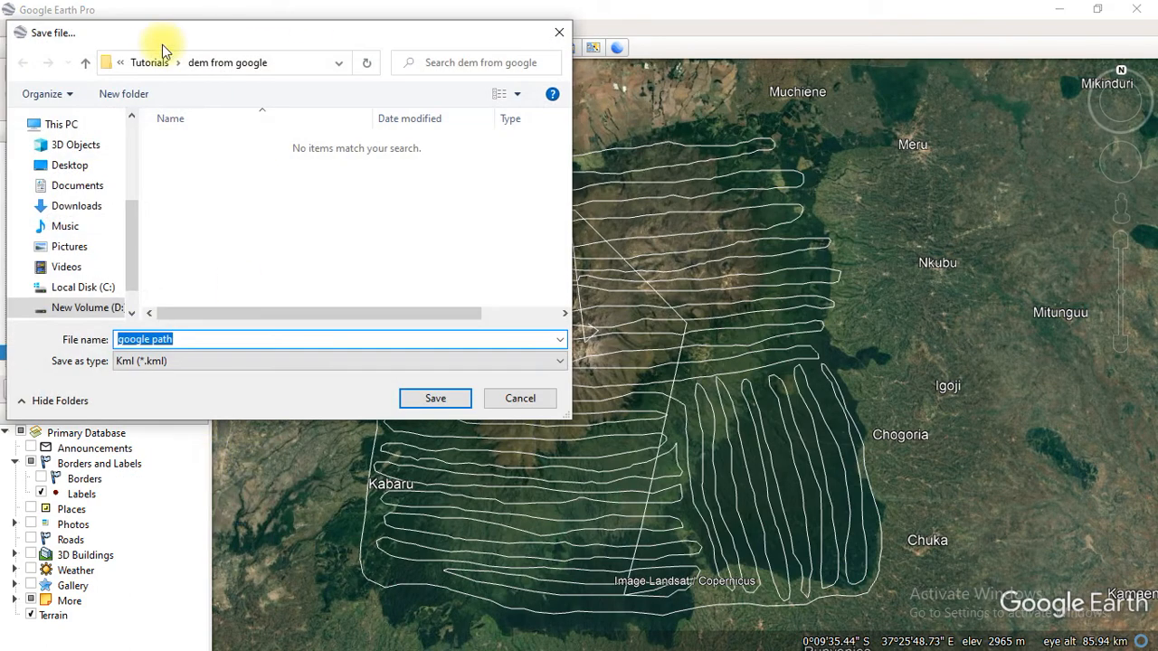
pyautogui.moveTo(168, 44); pyautogui.dragTo(473, 85)
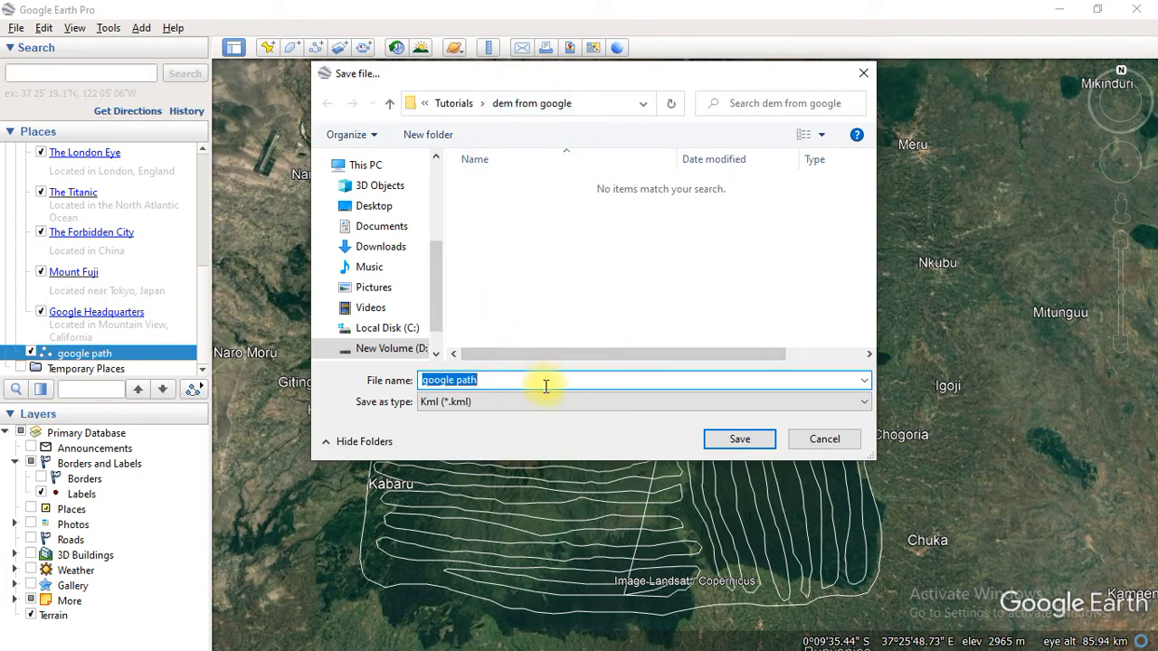
pyautogui.press('BackSpace')
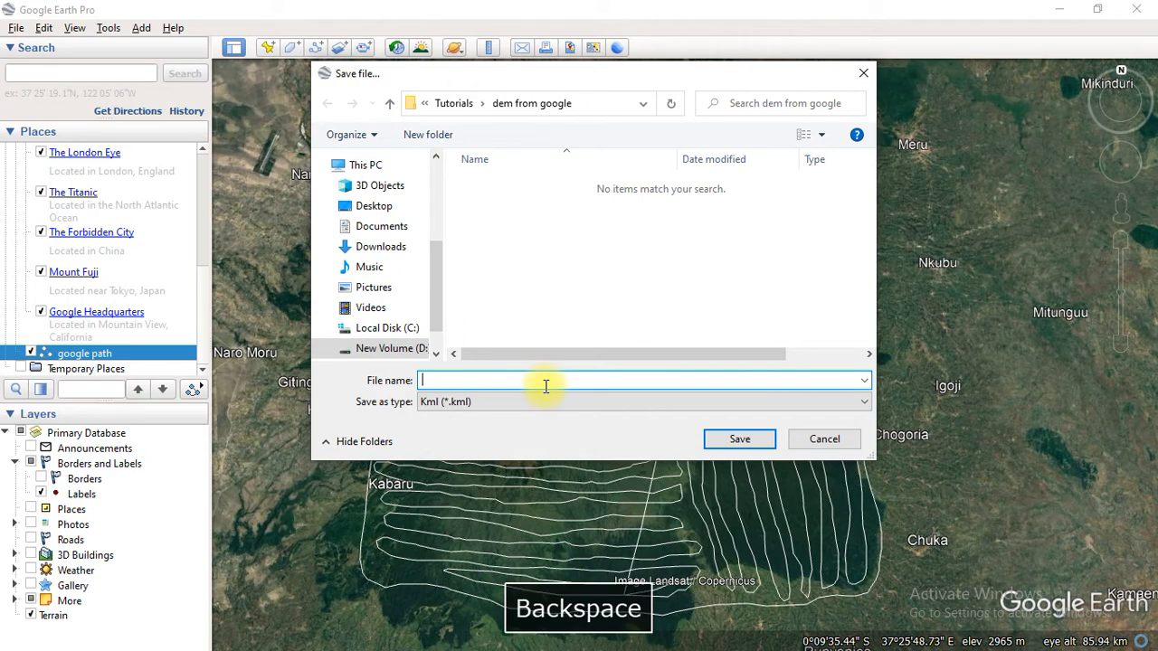
pyautogui.write('go')
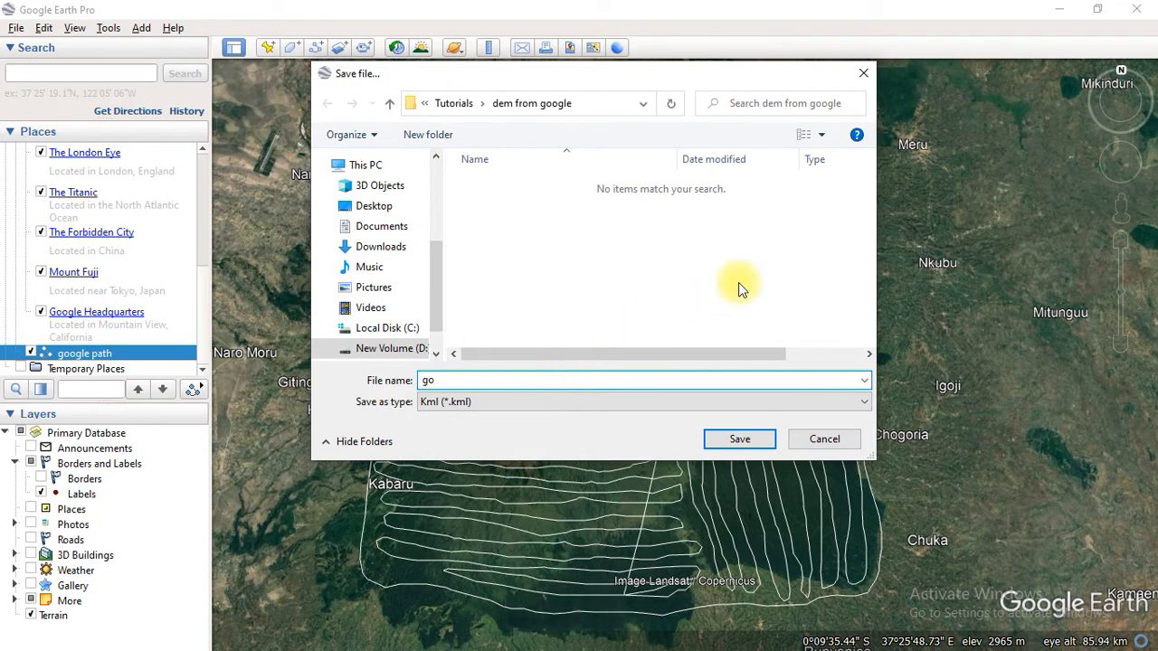
pyautogui.write('og')
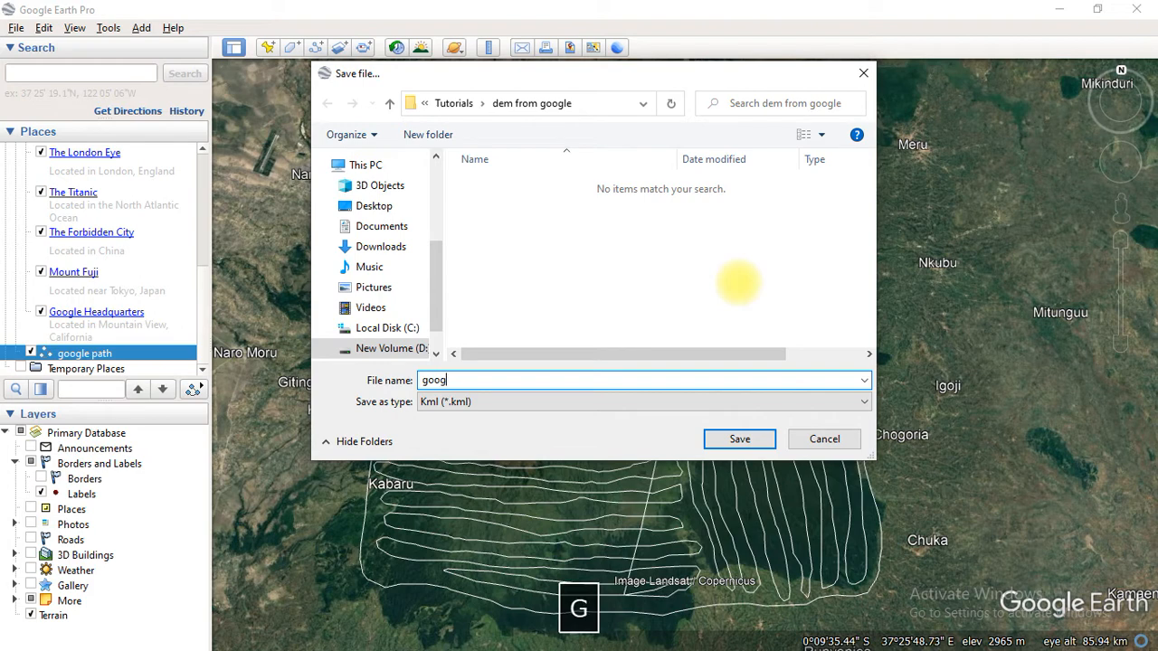
pyautogui.write('le path')
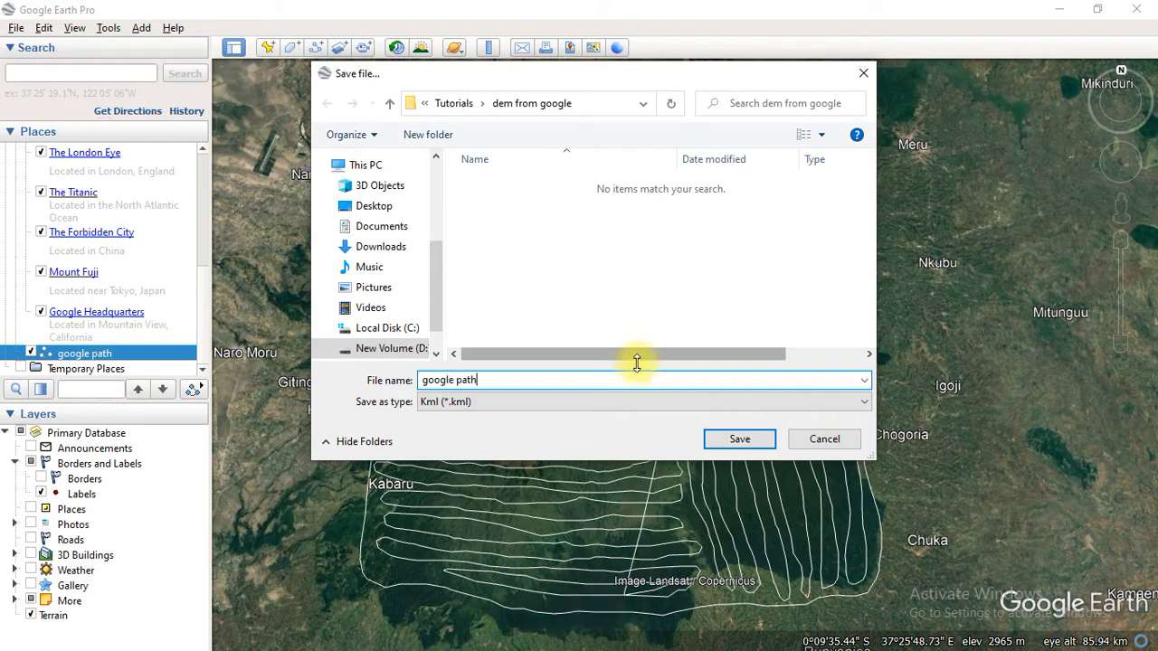
pyautogui.click(611, 400)
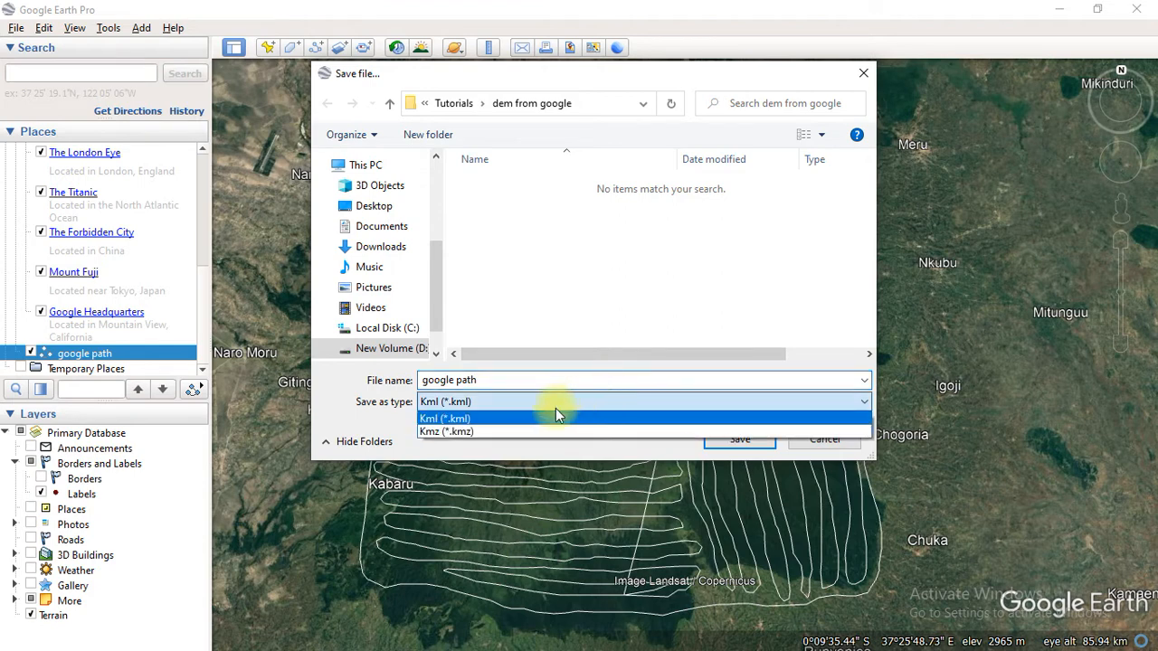
pyautogui.click(490, 423)
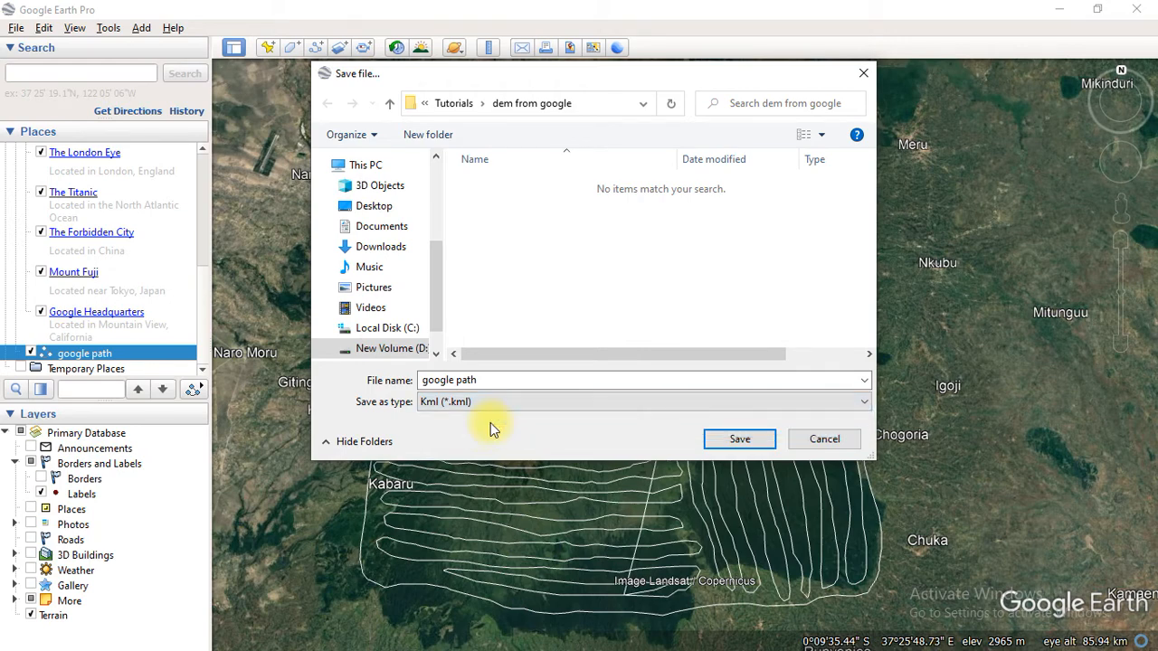
pyautogui.click(740, 441)
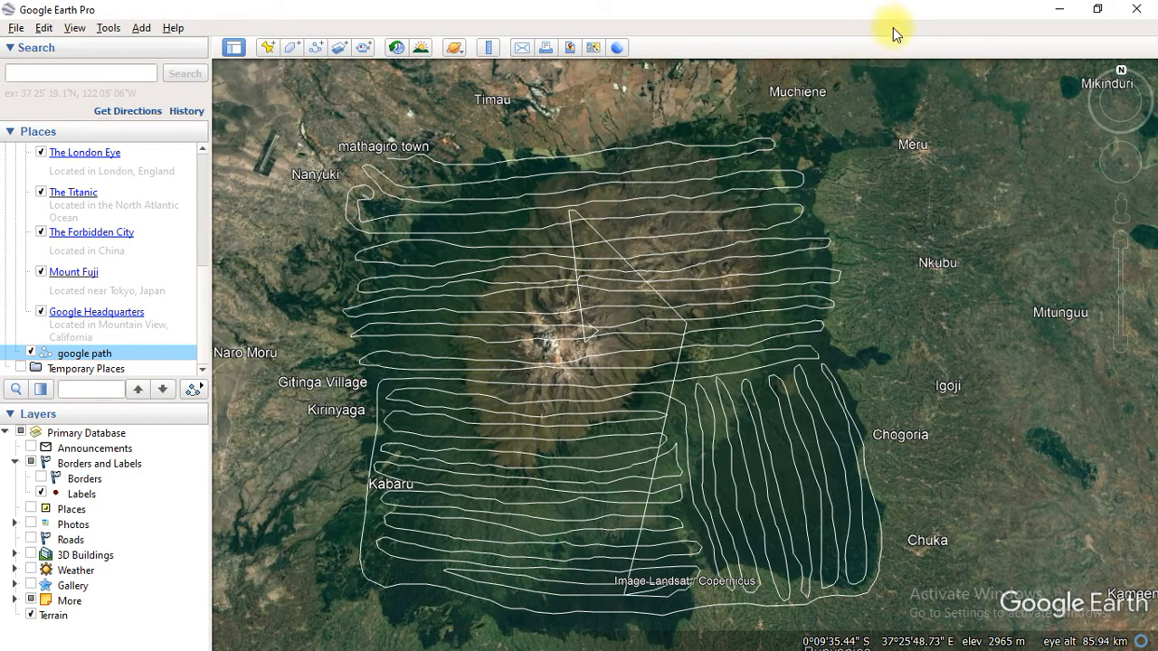
# Switch to the GPS Visualizer elevation page in the browser and choose google path.kml as the file to upload.
pyautogui.click(1058, 9)
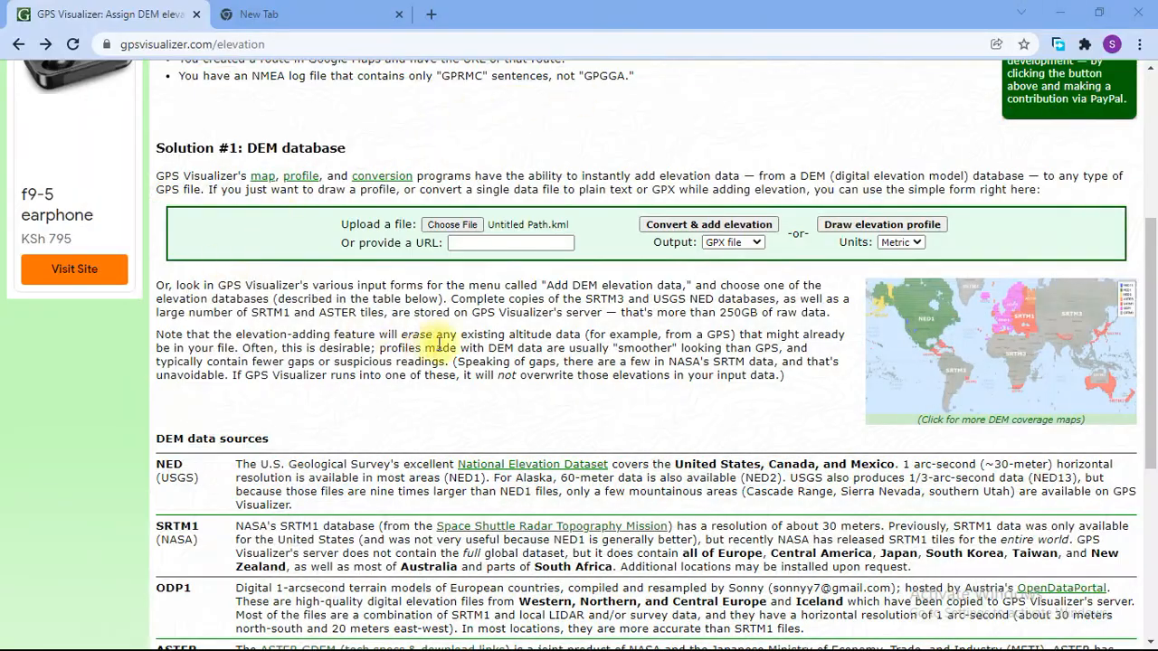
pyautogui.scroll(4, 495, 345)
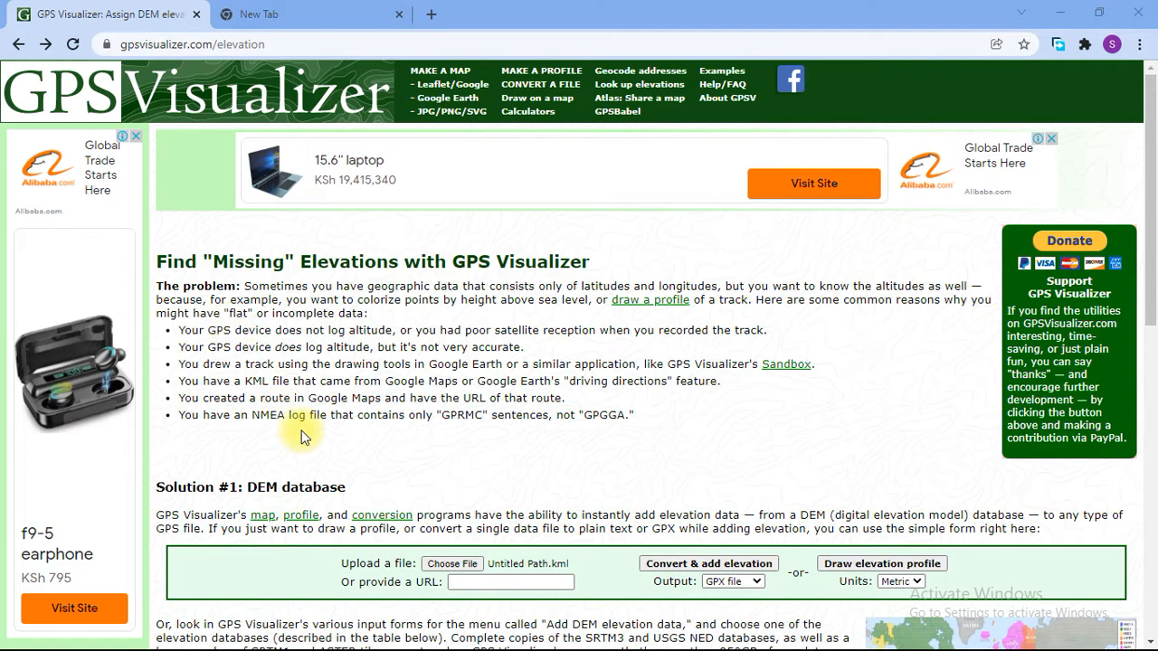
pyautogui.scroll(-2, 353, 360)
pyautogui.scroll(3, 366, 365)
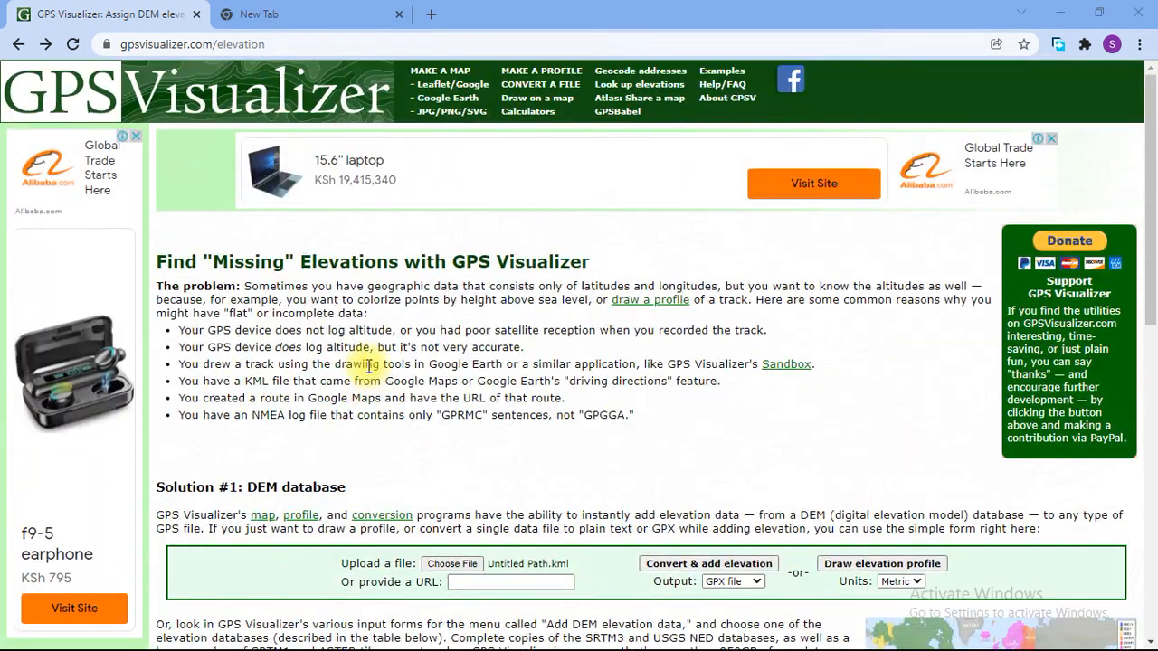
pyautogui.scroll(-2, 370, 364)
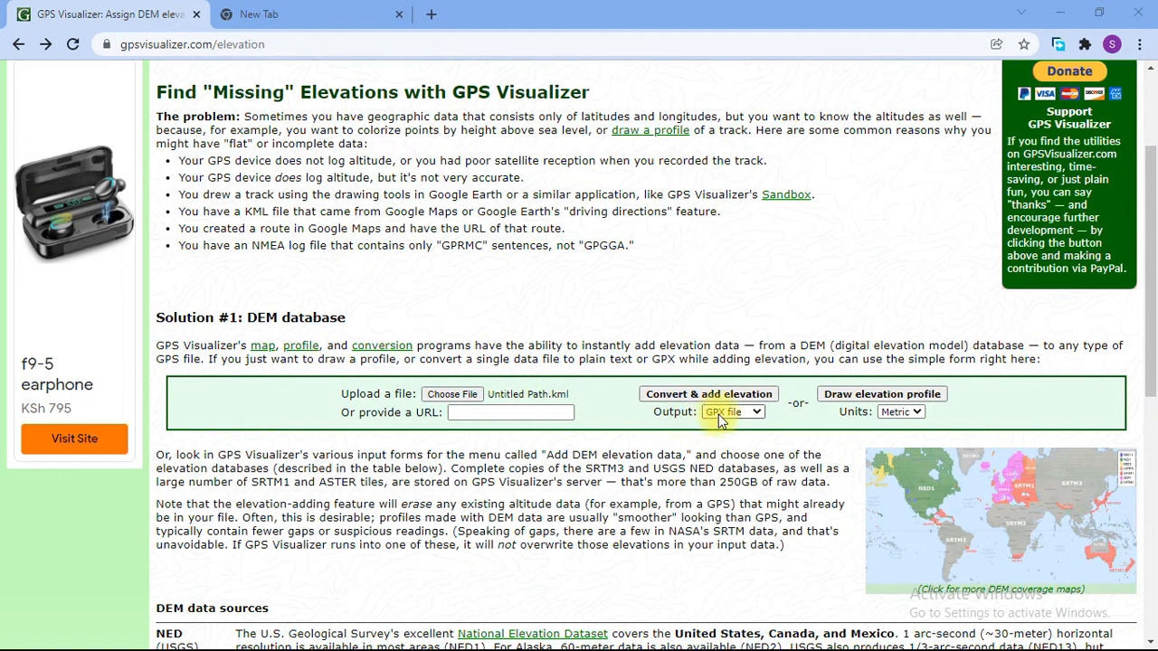
pyautogui.scroll(2, 483, 364)
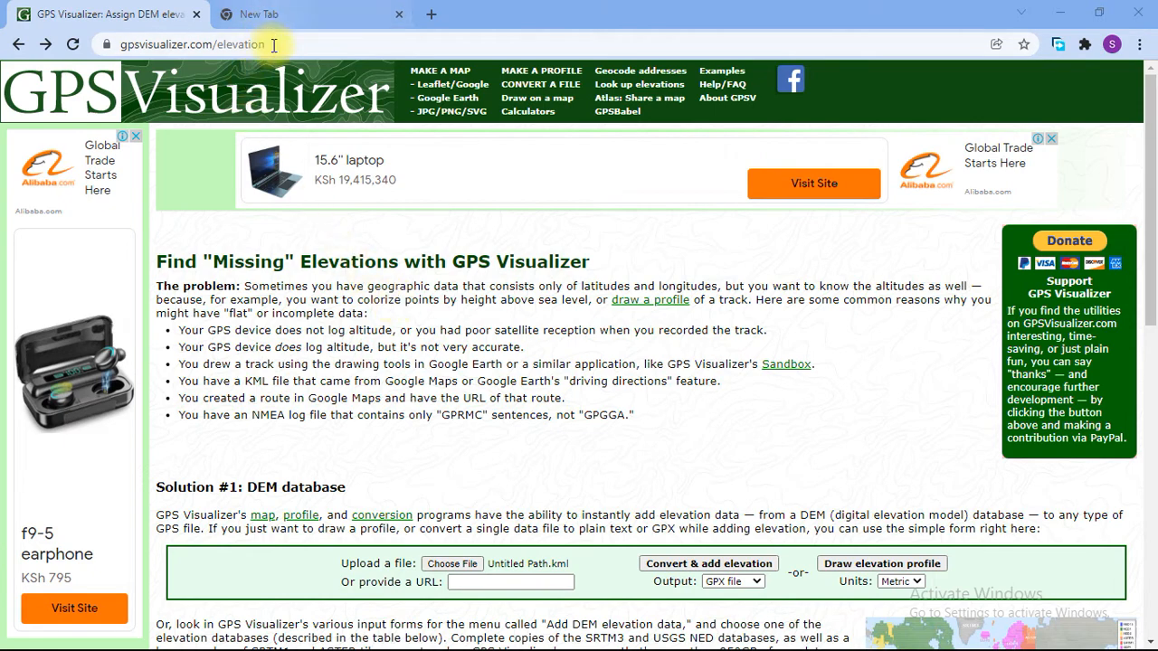
pyautogui.scroll(-1, 412, 461)
pyautogui.scroll(-3, 412, 461)
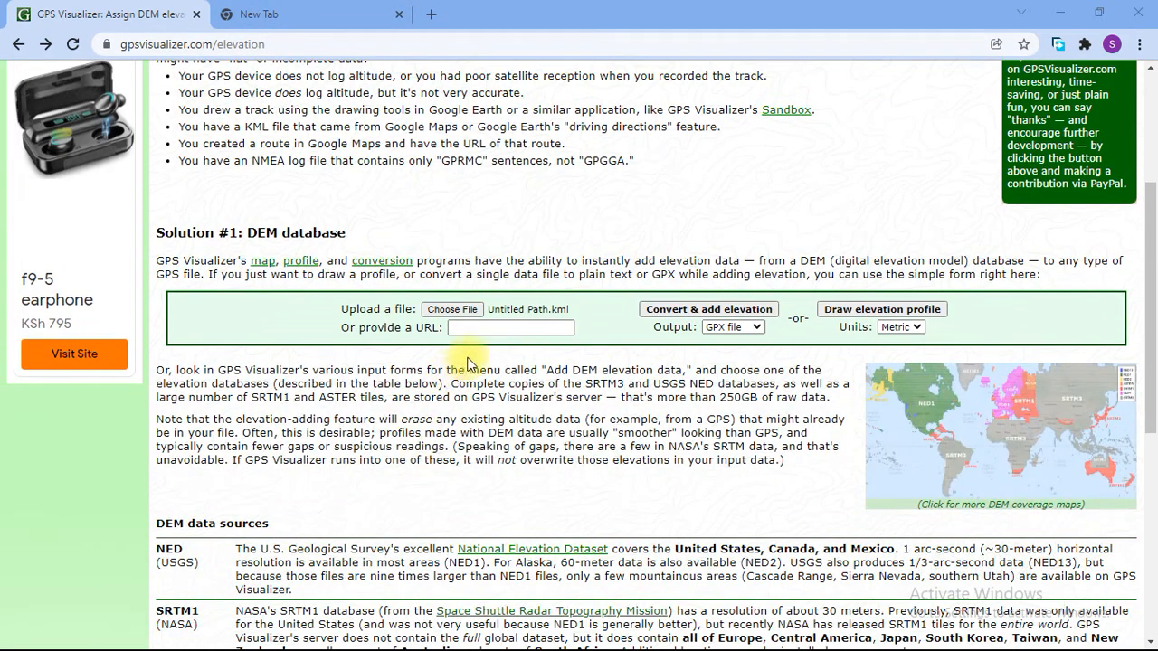
pyautogui.click(462, 311)
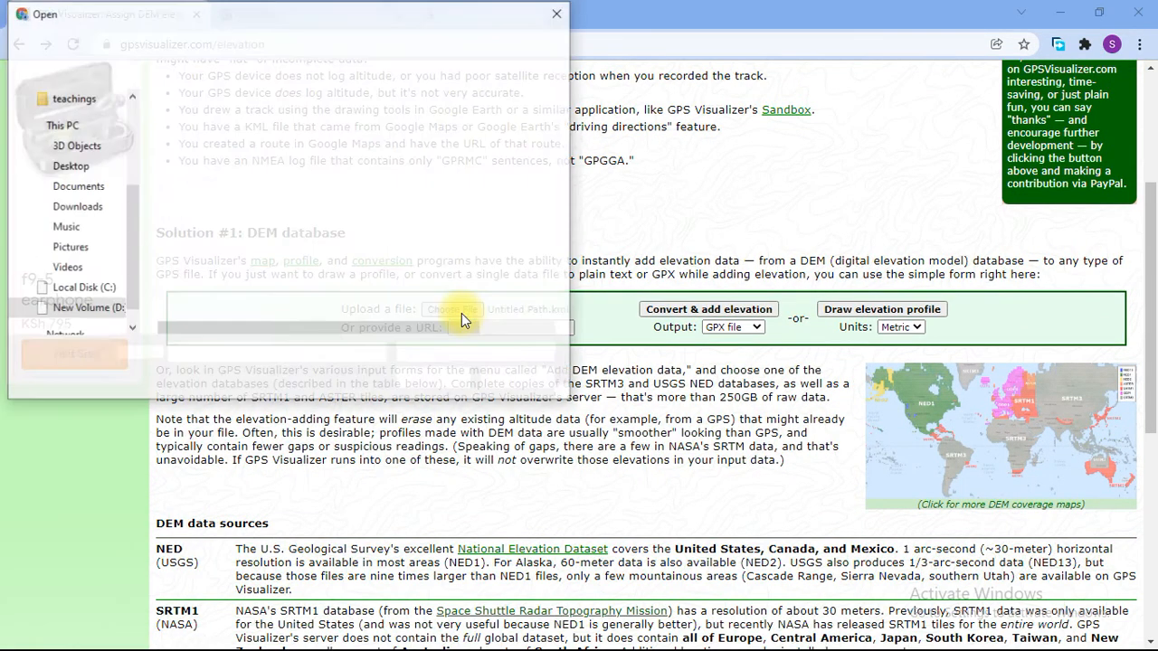
pyautogui.moveTo(339, 12); pyautogui.dragTo(463, 111)
pyautogui.click(365, 222)
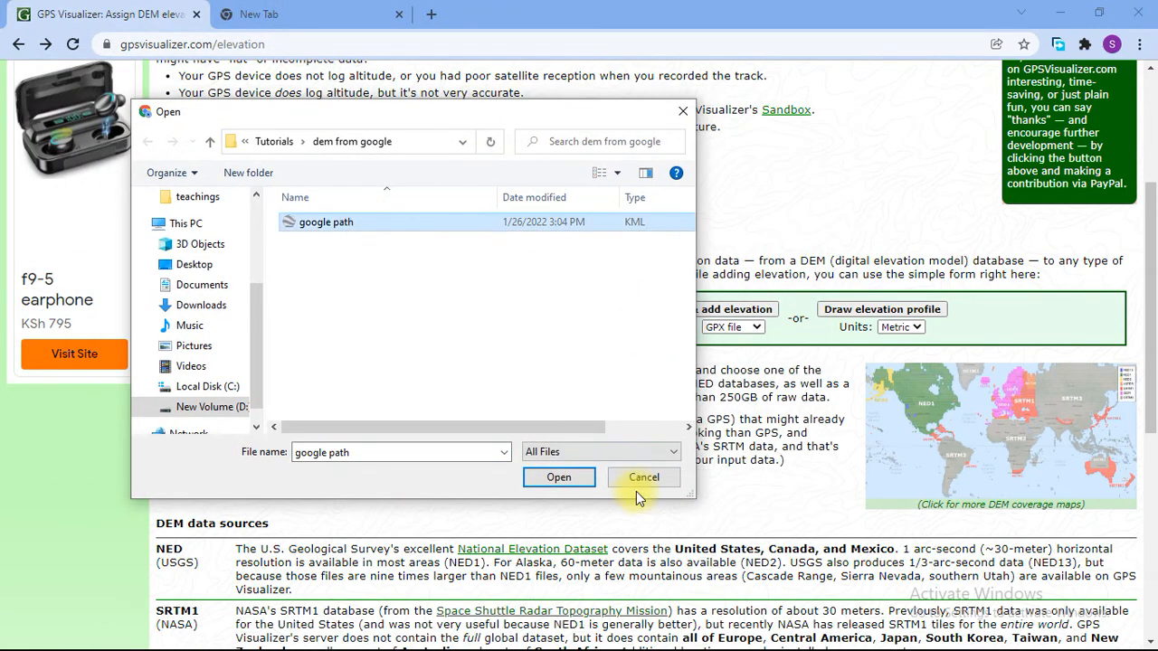
pyautogui.click(558, 480)
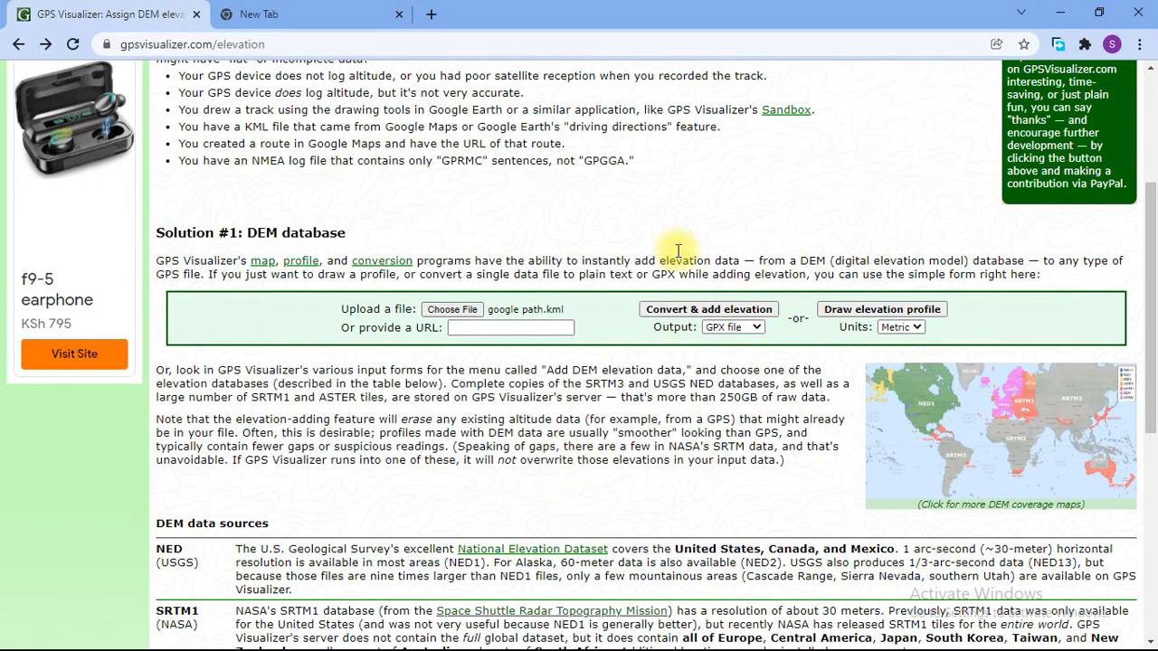
# Convert the path to a GPX file with elevation added and download it to D:/Geoinformatics/Tutorials/dem from google.
pyautogui.click(745, 328)
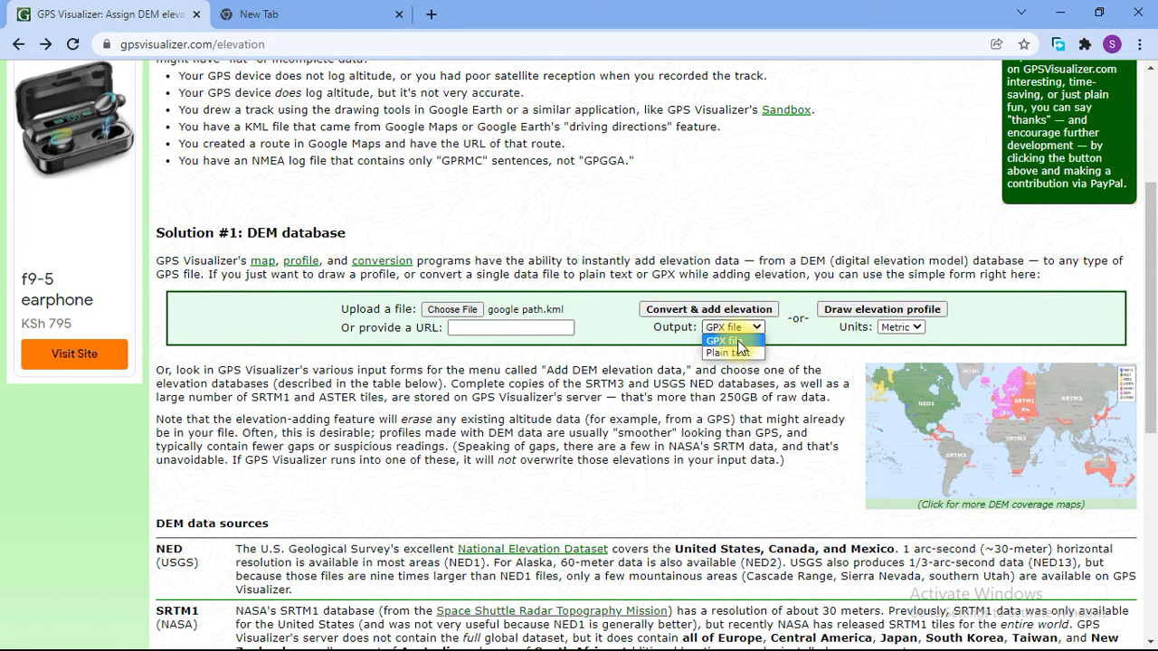
pyautogui.click(738, 342)
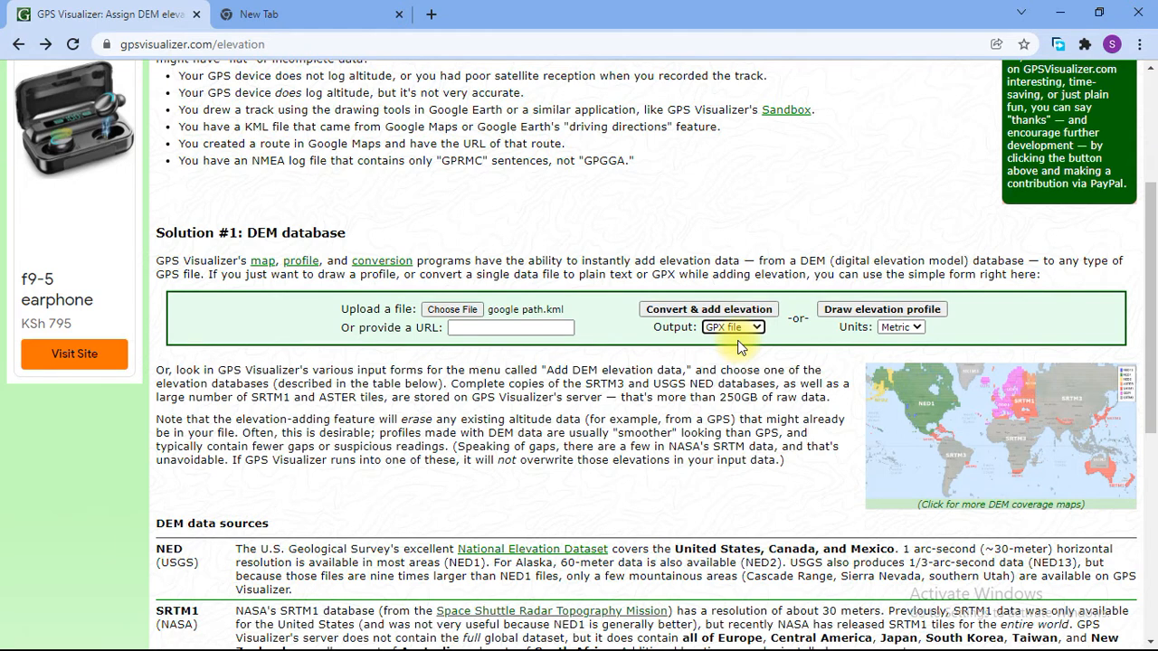
pyautogui.click(686, 311)
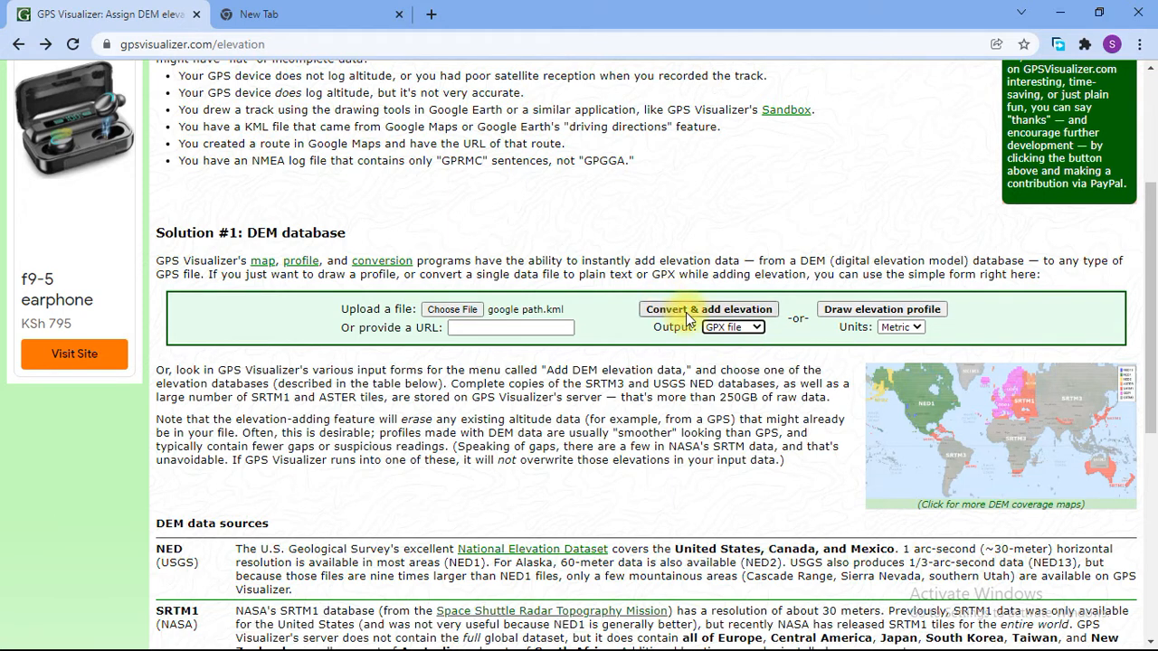
pyautogui.click(688, 311)
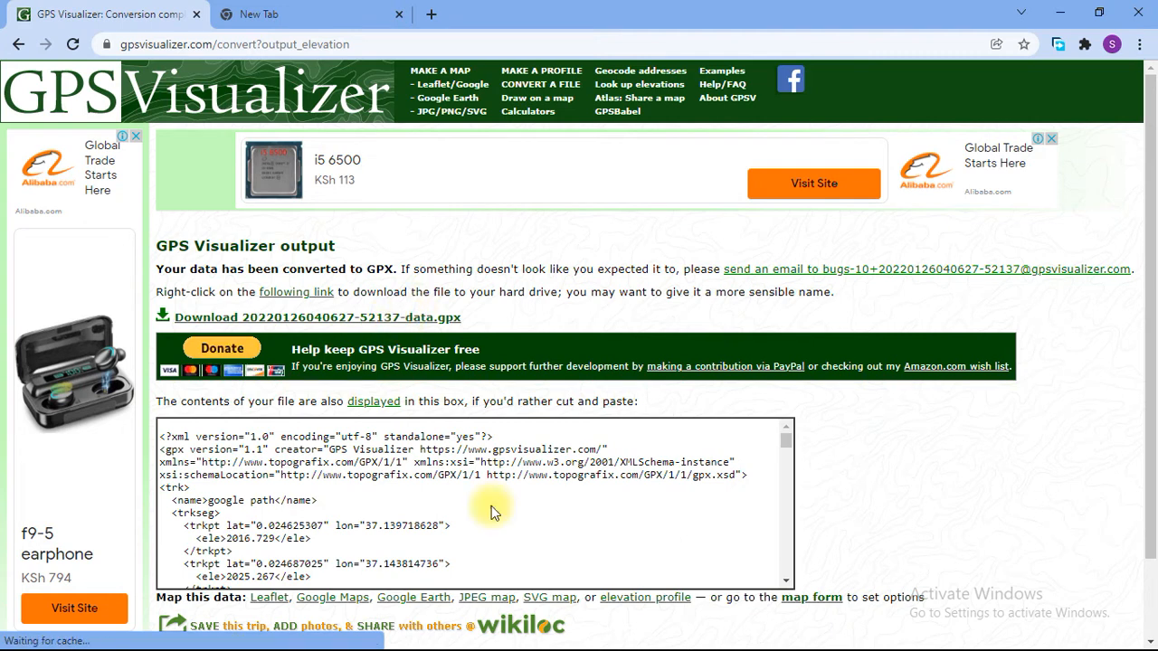
pyautogui.click(378, 321)
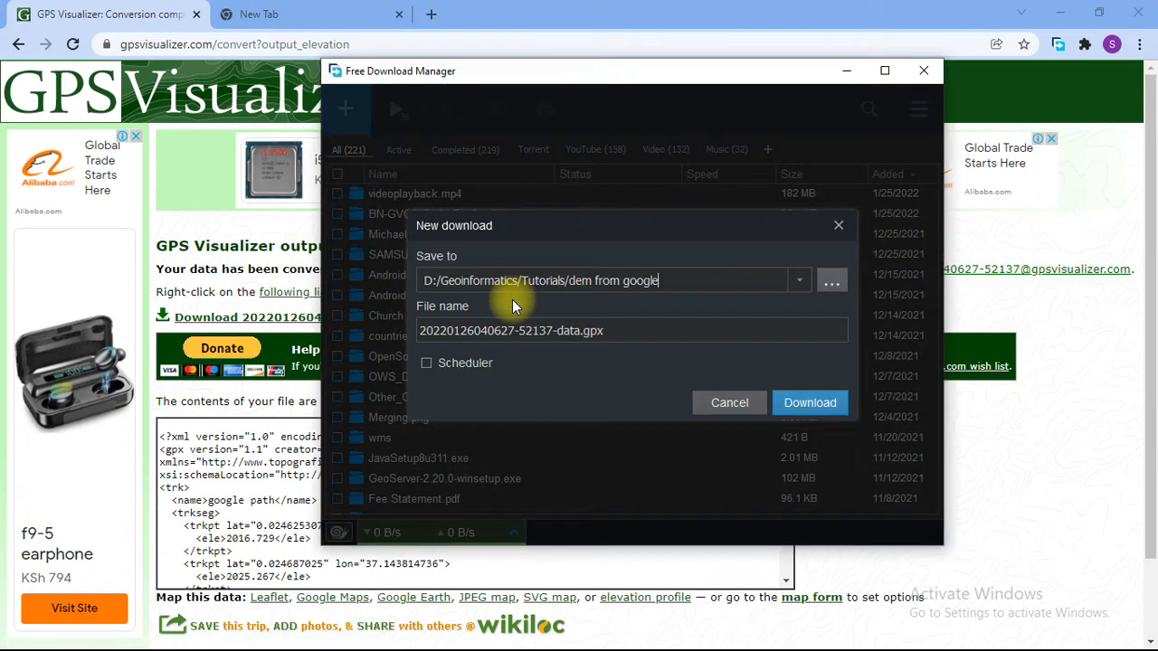
pyautogui.click(810, 403)
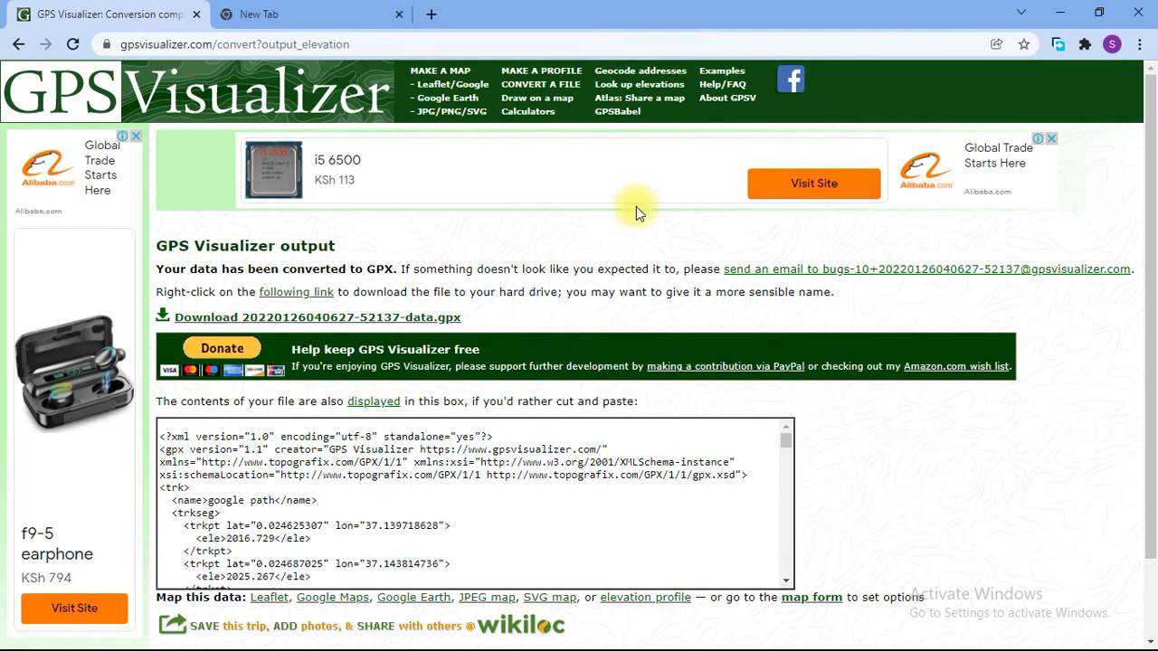
# Switch to ArcMap, dismiss the Getting Started dialog and close the ArcToolbox window to leave an empty map.
pyautogui.click(1060, 12)
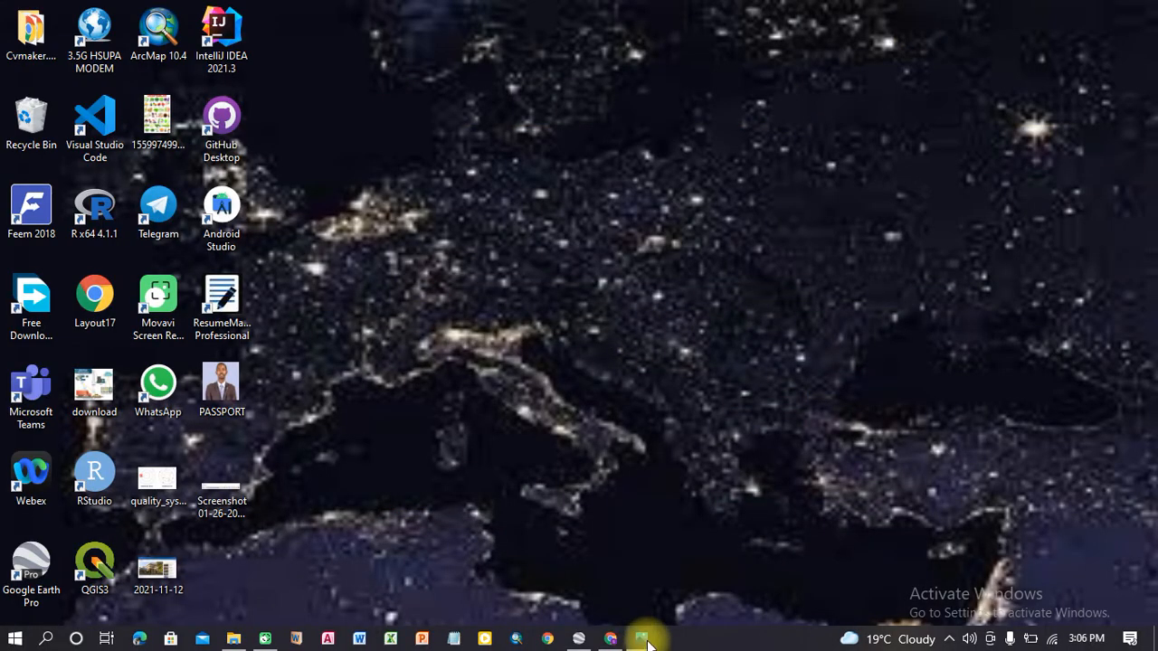
pyautogui.click(516, 638)
pyautogui.click(899, 116)
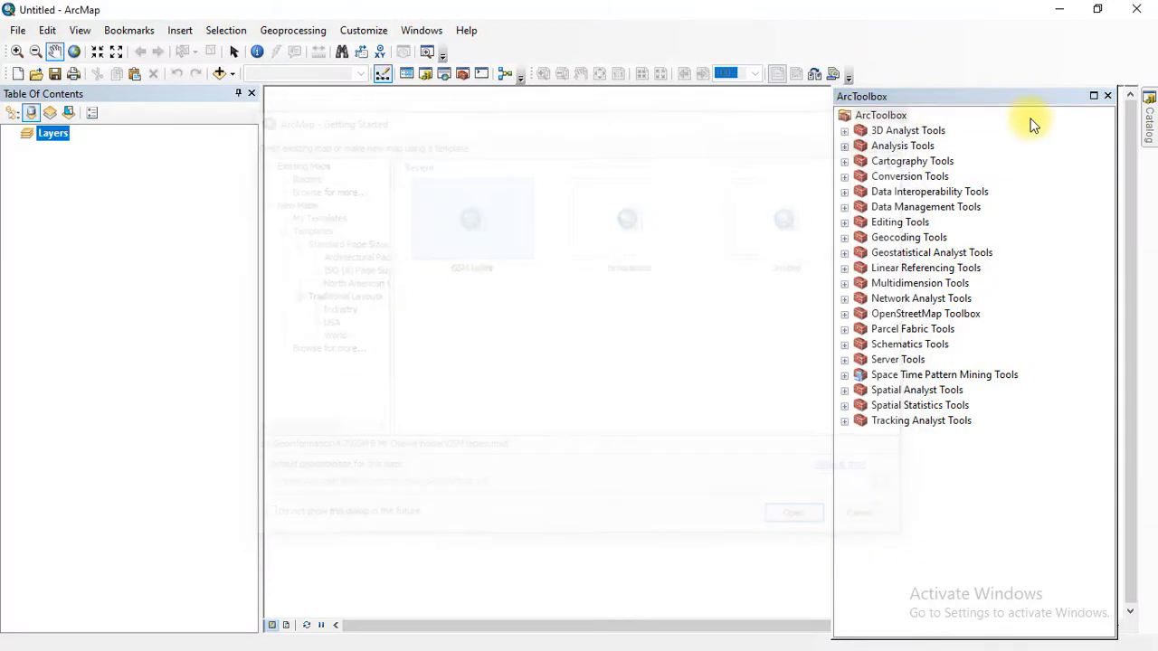
pyautogui.click(1107, 95)
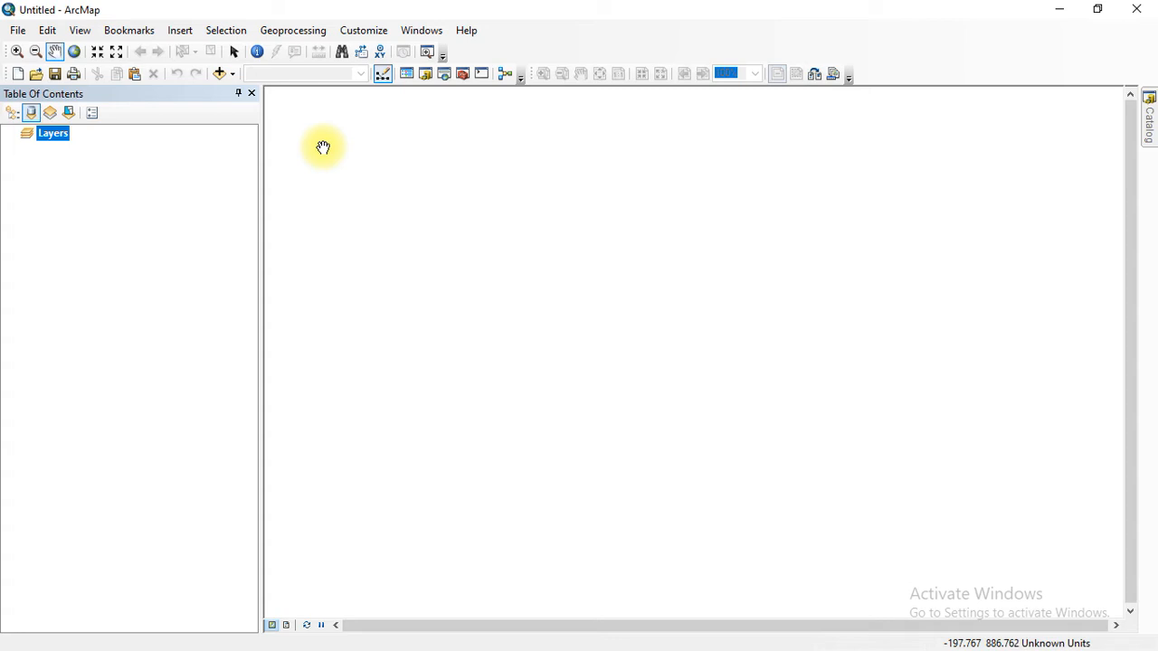
# Open the GPX To Features tool from the From GPS conversion tools in ArcToolbox and move its dialog clear of the toolbox.
pyautogui.click(463, 74)
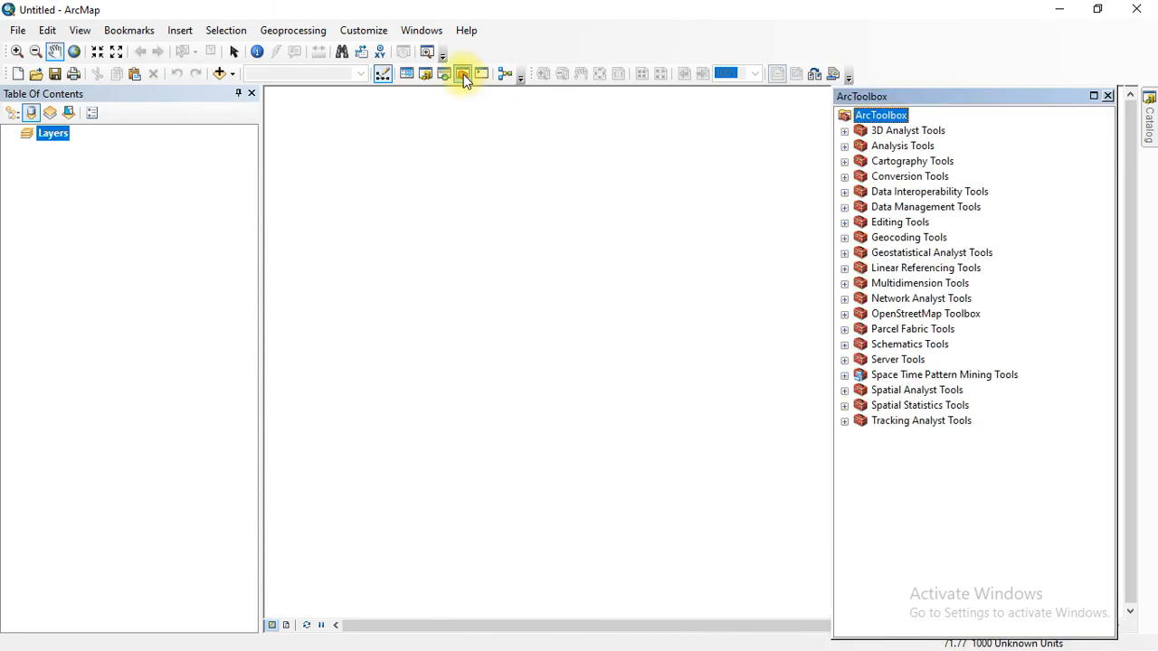
pyautogui.click(845, 176)
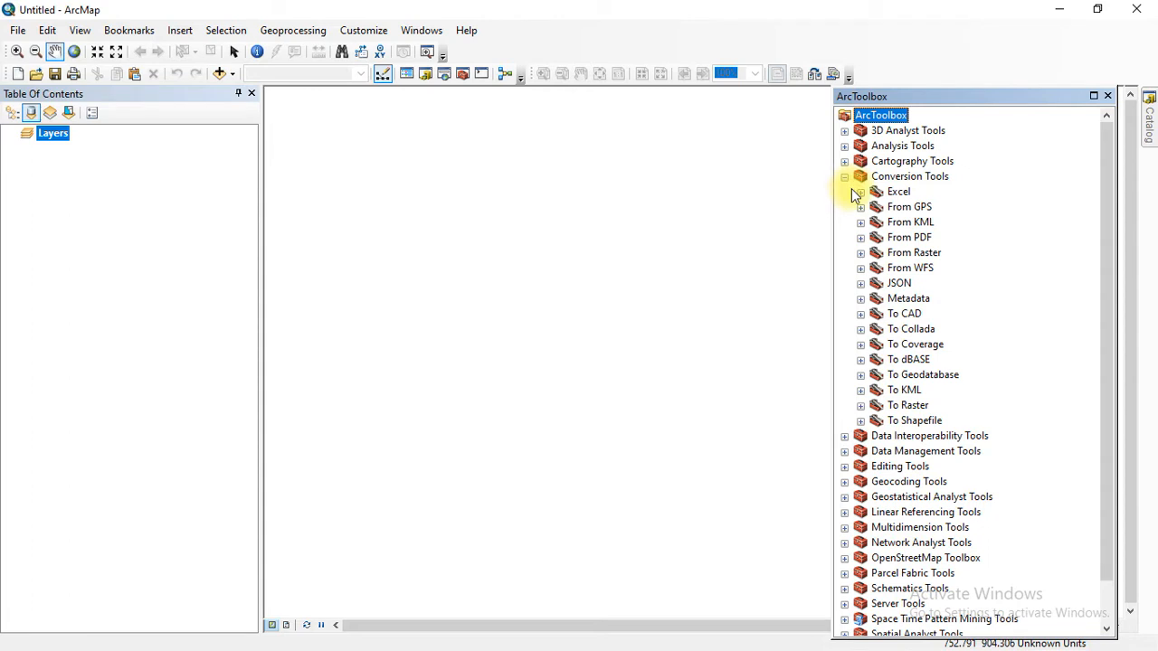
pyautogui.click(861, 208)
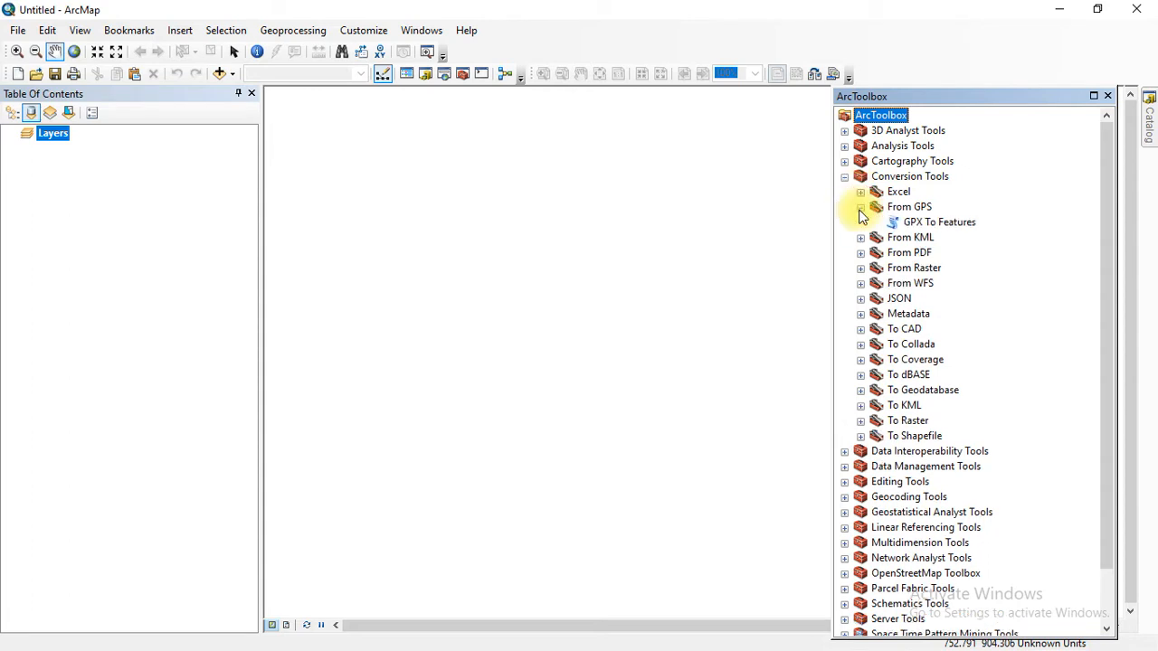
pyautogui.doubleClick(936, 223)
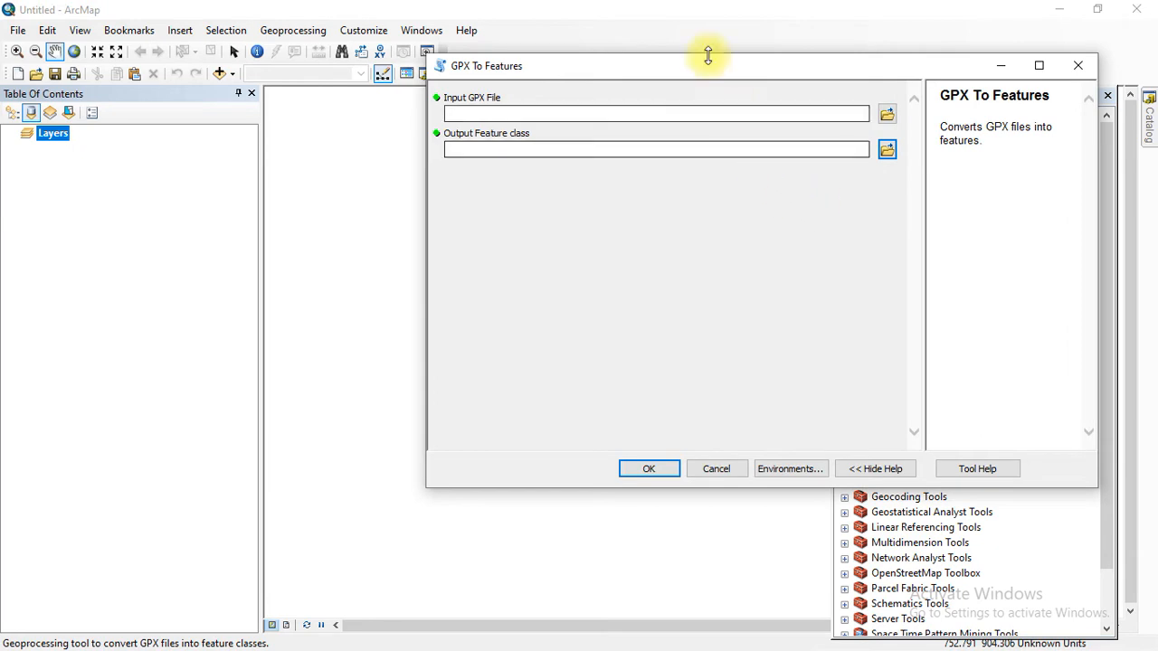
pyautogui.moveTo(708, 67); pyautogui.dragTo(493, 83)
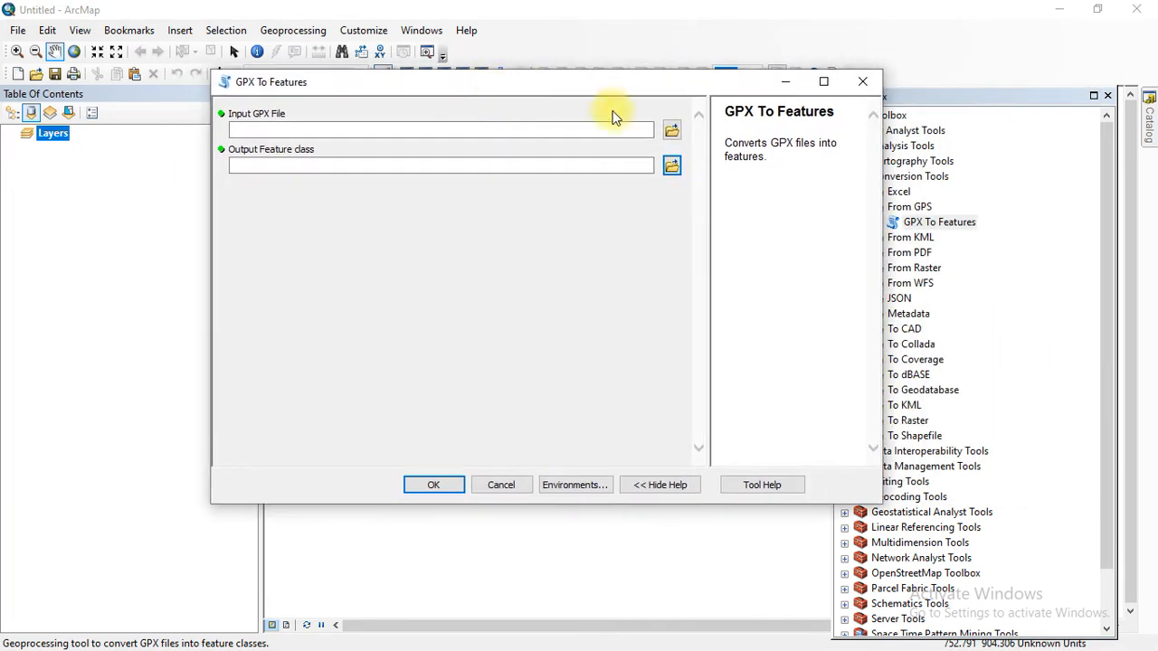
pyautogui.click(674, 130)
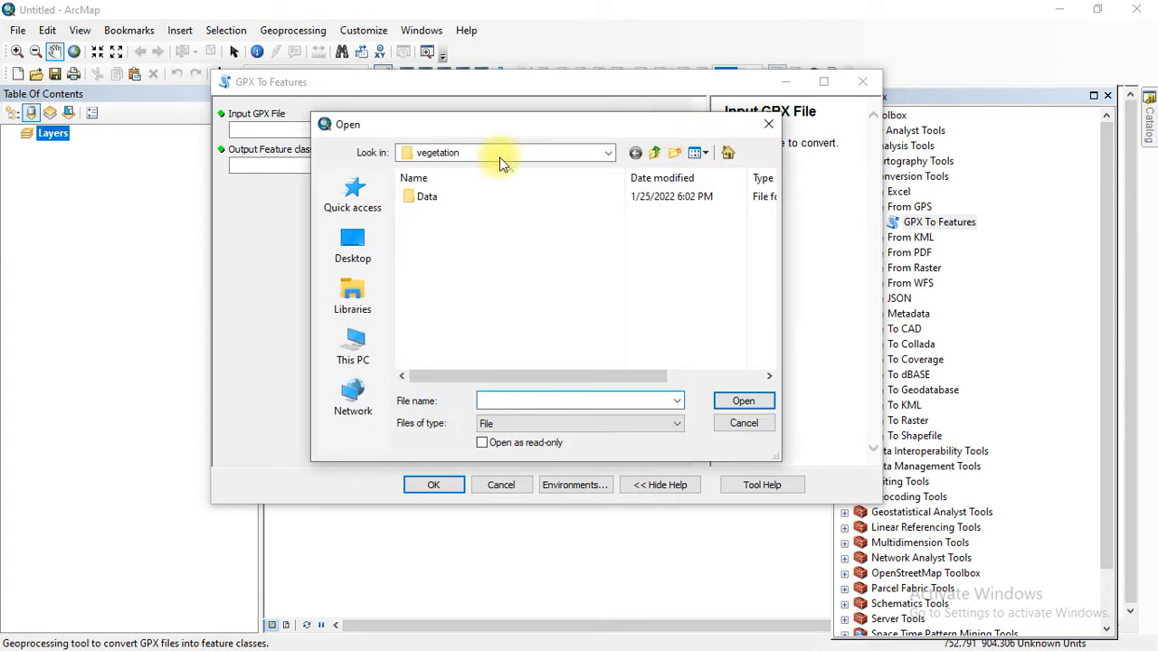
pyautogui.click(353, 347)
pyautogui.scroll(-3, 482, 264)
pyautogui.scroll(-1, 481, 271)
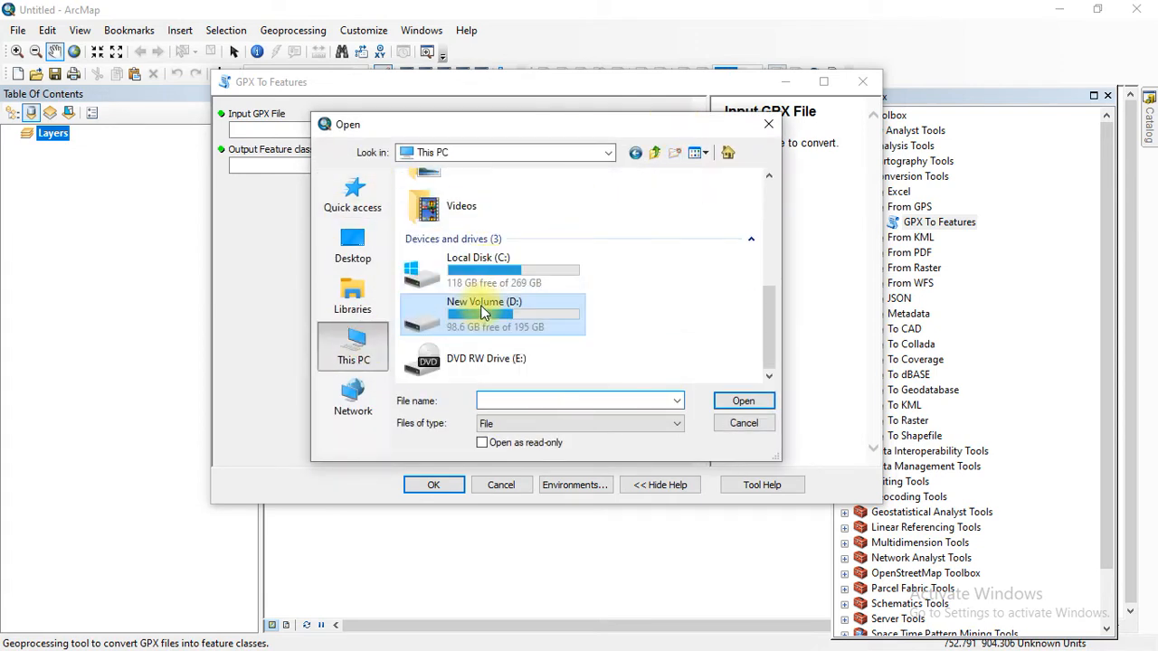
pyautogui.doubleClick(480, 313)
pyautogui.doubleClick(462, 297)
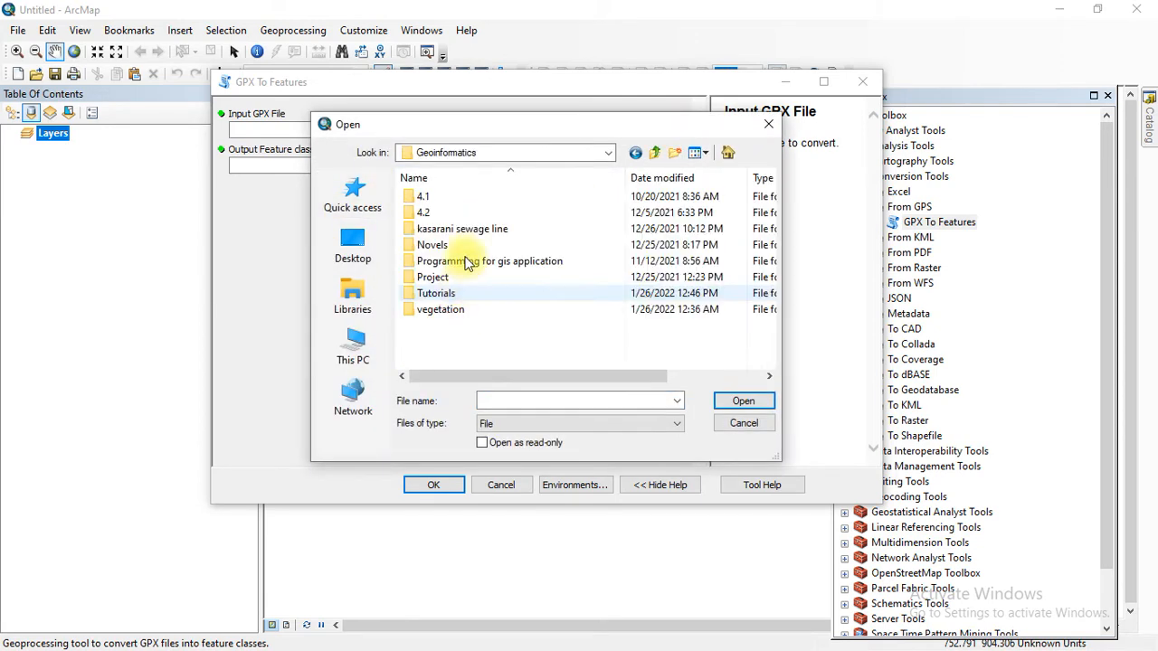
pyautogui.click(446, 296)
pyautogui.doubleClick(446, 297)
pyautogui.click(432, 214)
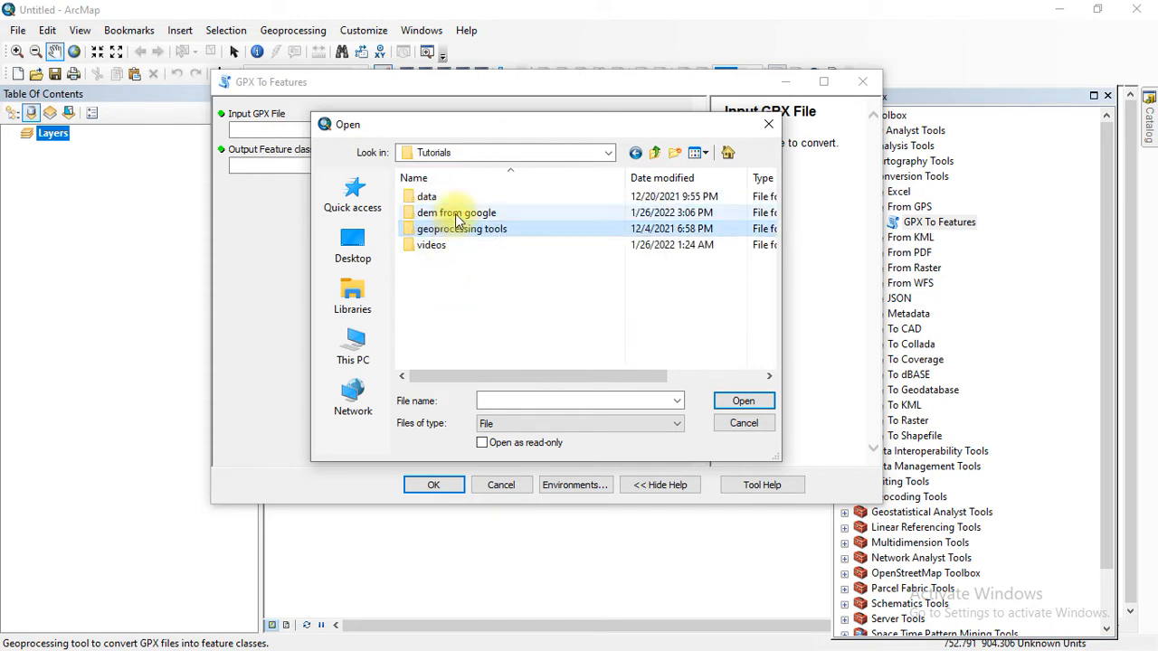
pyautogui.doubleClick(454, 214)
pyautogui.click(482, 199)
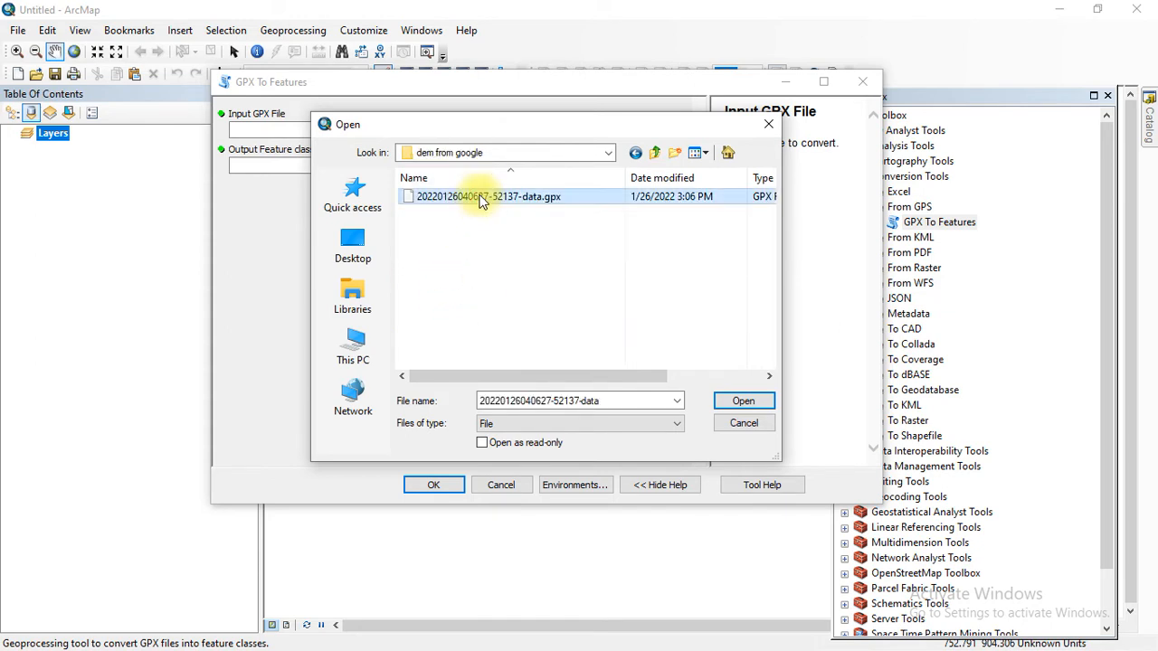
pyautogui.click(743, 401)
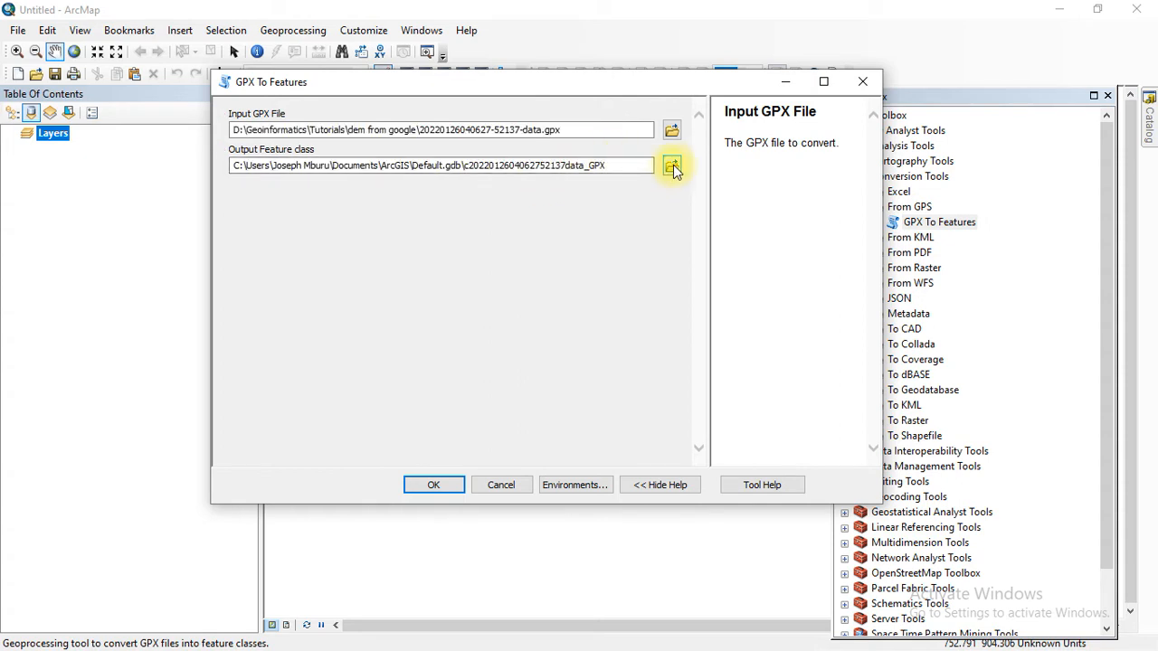
# Name the output feature class gpx_shapefile in the dem from google folder and run the GPX conversion.
pyautogui.click(672, 167)
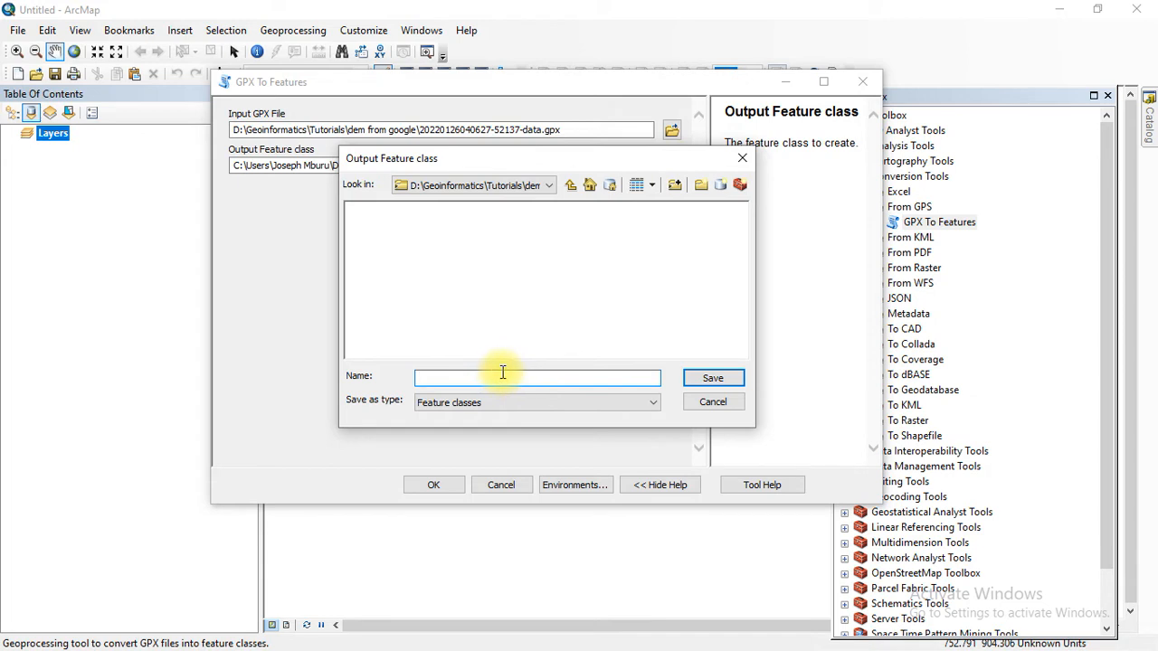
pyautogui.write('gp')
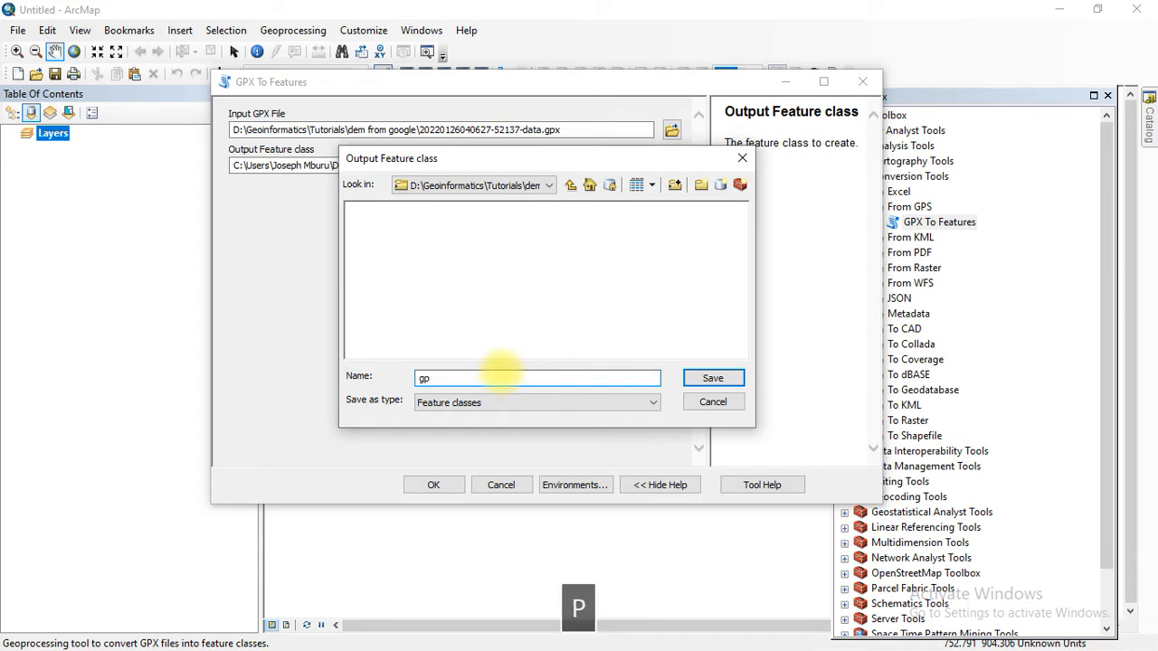
pyautogui.write('x')
pyautogui.press('BackSpace')
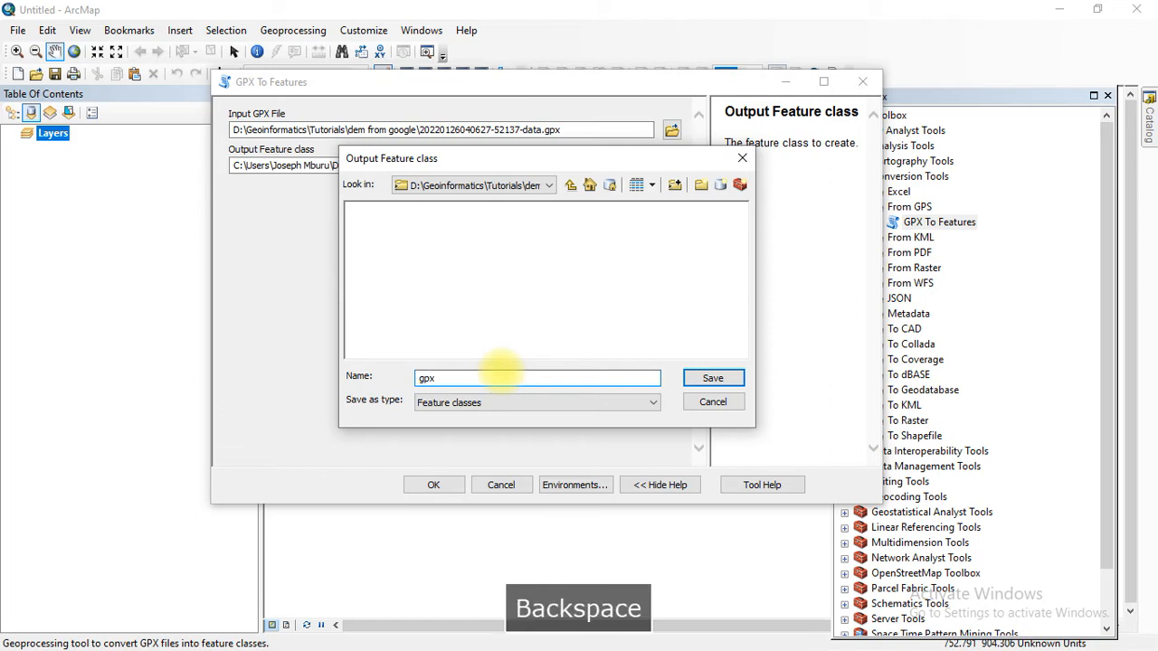
pyautogui.write('_shapefile')
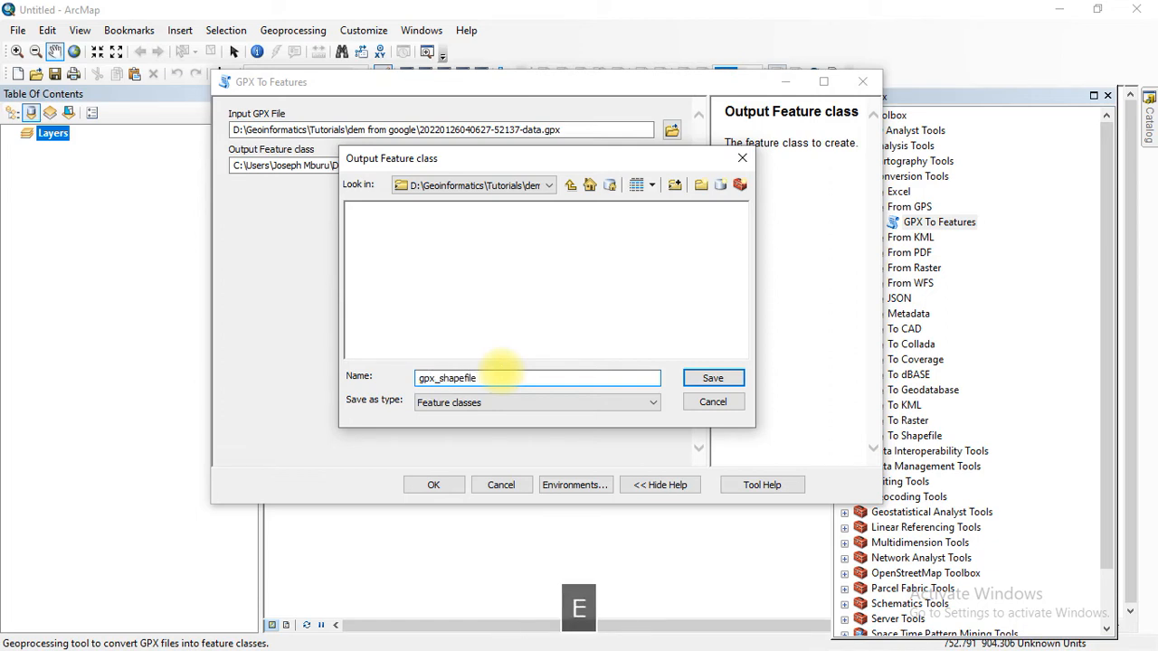
pyautogui.click(707, 378)
pyautogui.click(433, 484)
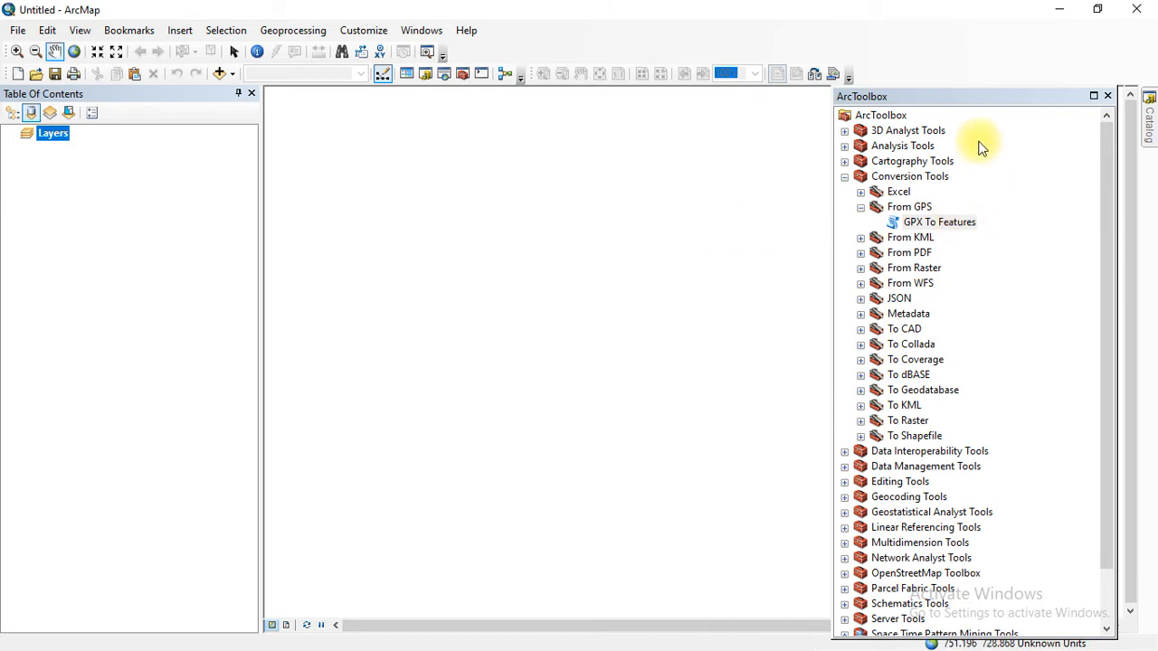
# Move the floating ArcToolbox window around while the conversion runs, and close it to clear the map.
pyautogui.click(967, 98)
pyautogui.moveTo(966, 98); pyautogui.dragTo(1013, 65)
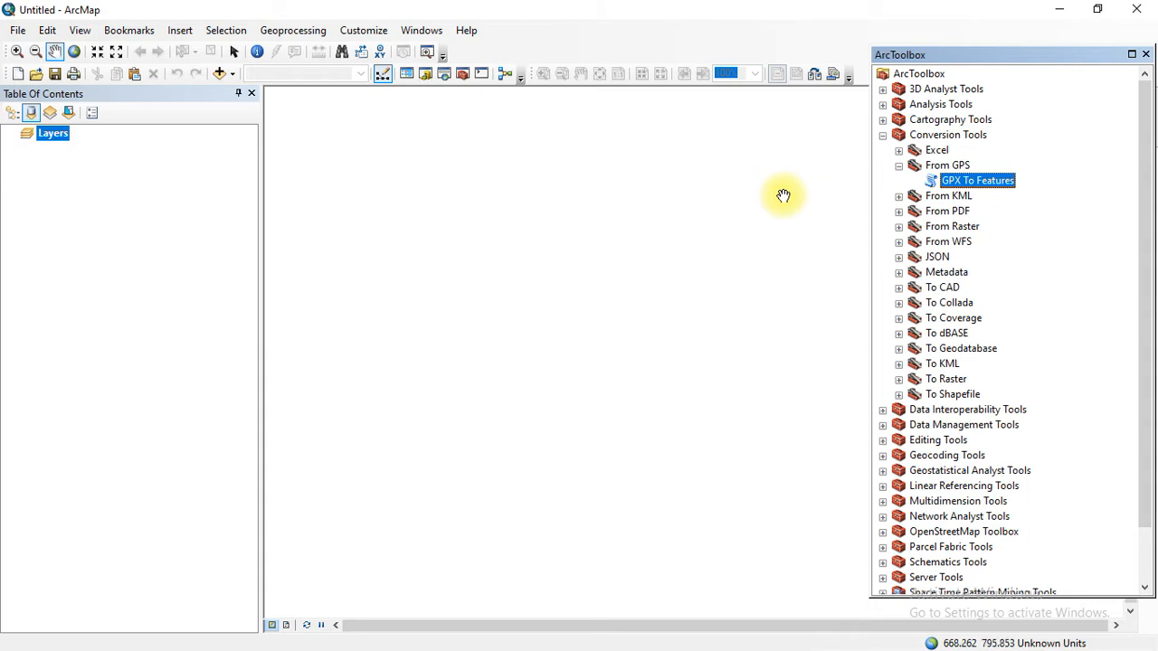
pyautogui.moveTo(979, 56); pyautogui.dragTo(364, 78)
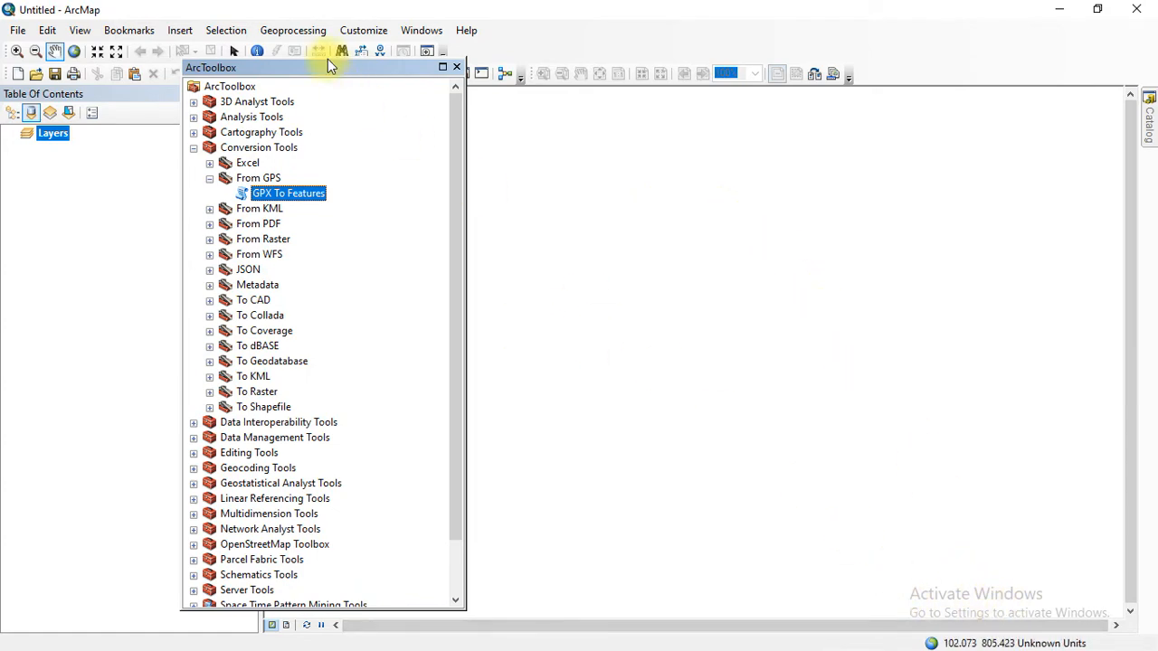
pyautogui.moveTo(327, 62); pyautogui.dragTo(814, 64)
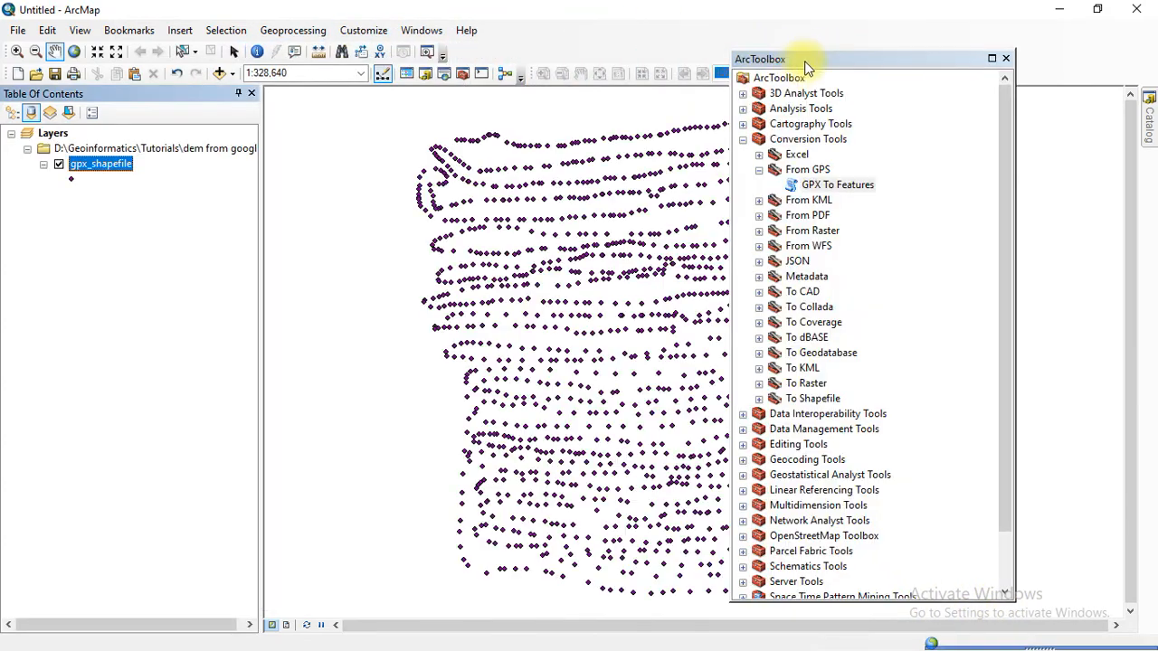
pyautogui.click(1005, 58)
# Examine the spacing and extent of the imported gpx_shapefile points across the map.
pyautogui.moveTo(736, 336); pyautogui.dragTo(646, 346)
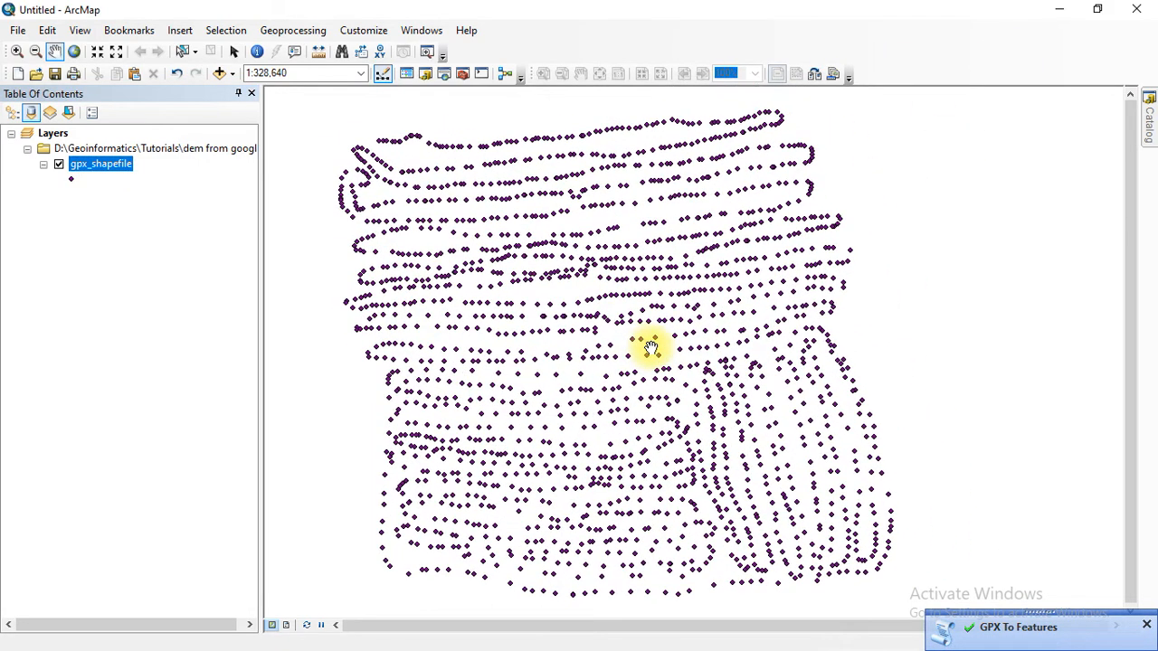
pyautogui.scroll(-1, 646, 344)
pyautogui.scroll(2, 642, 339)
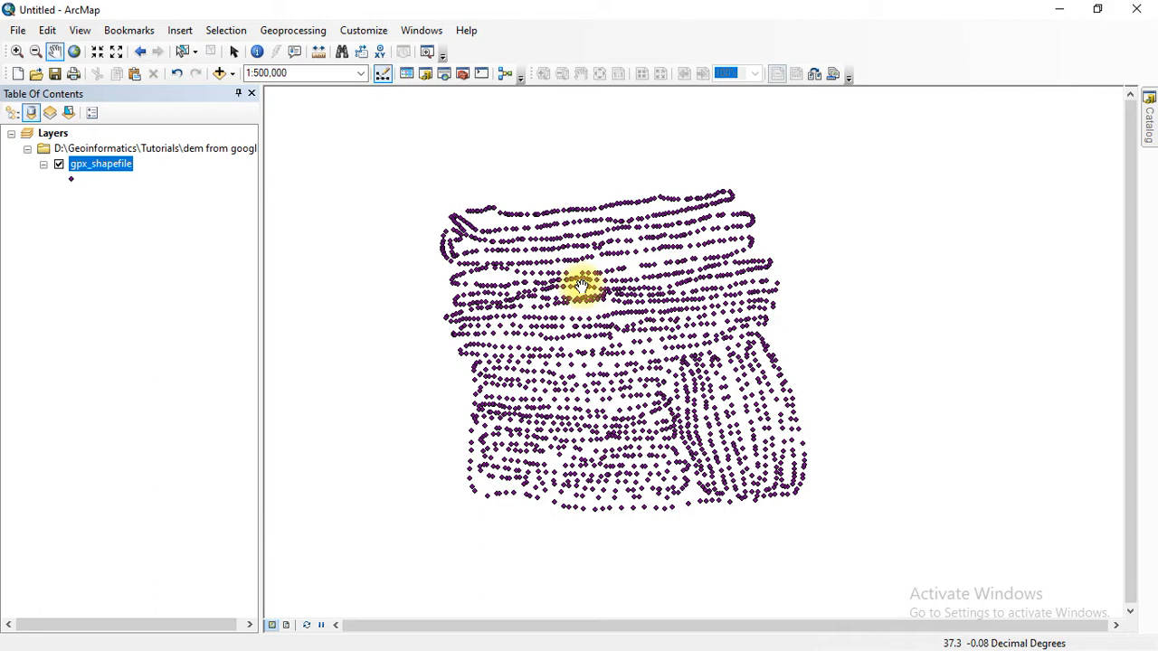
pyautogui.scroll(-2, 588, 317)
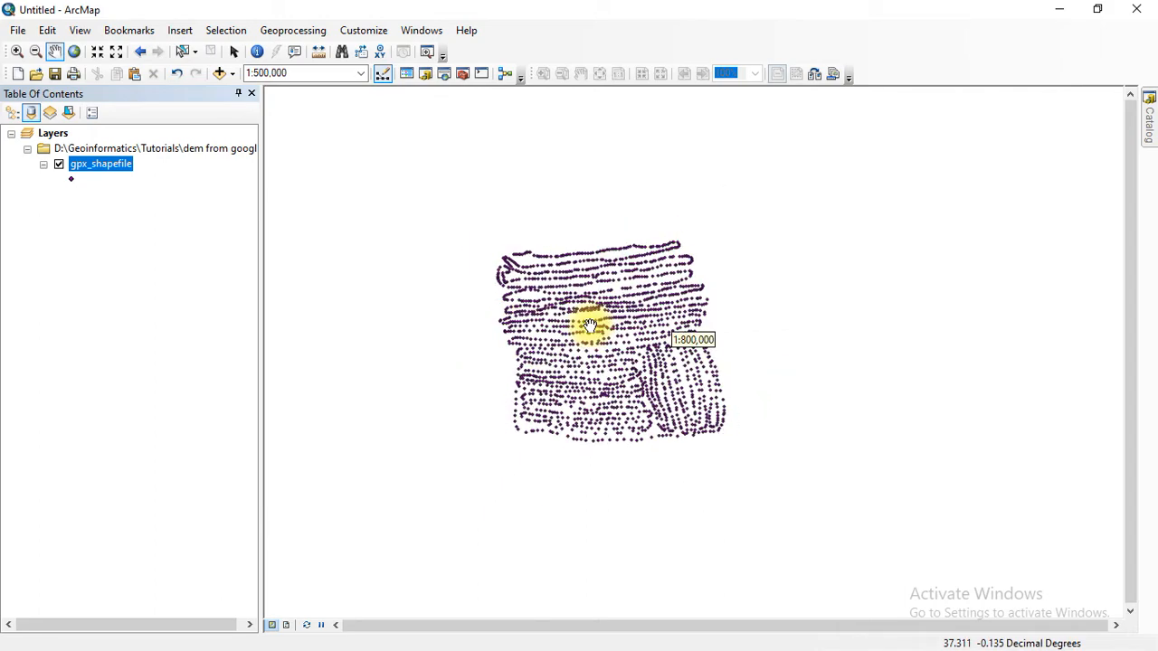
pyautogui.scroll(-5, 588, 323)
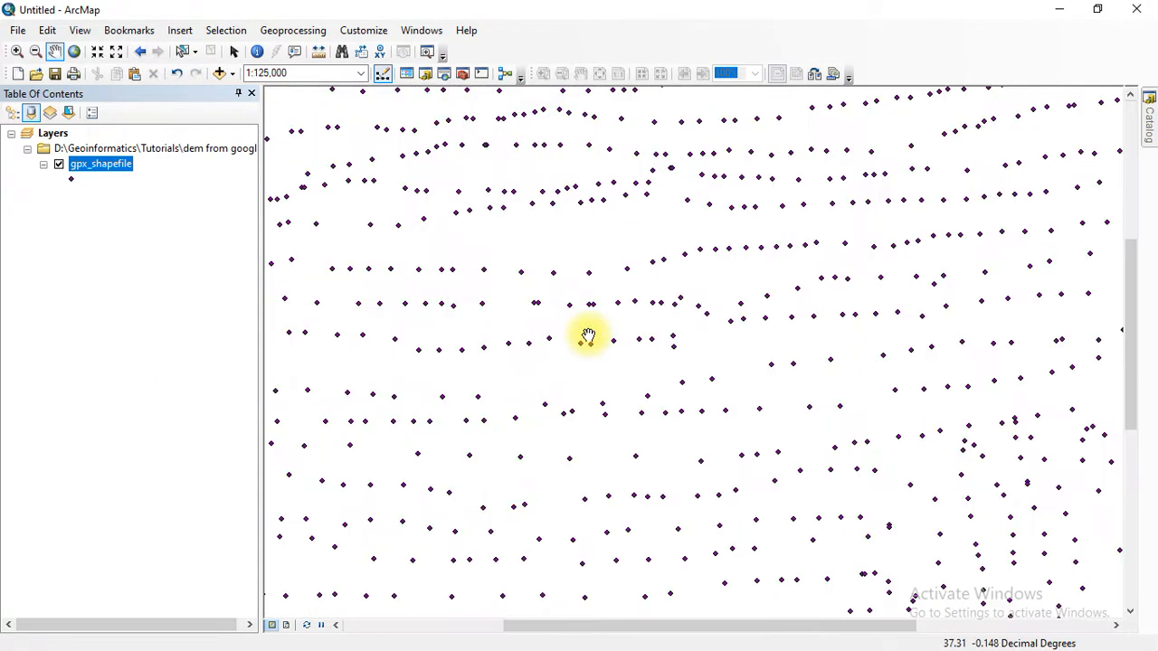
pyautogui.scroll(-2, 615, 272)
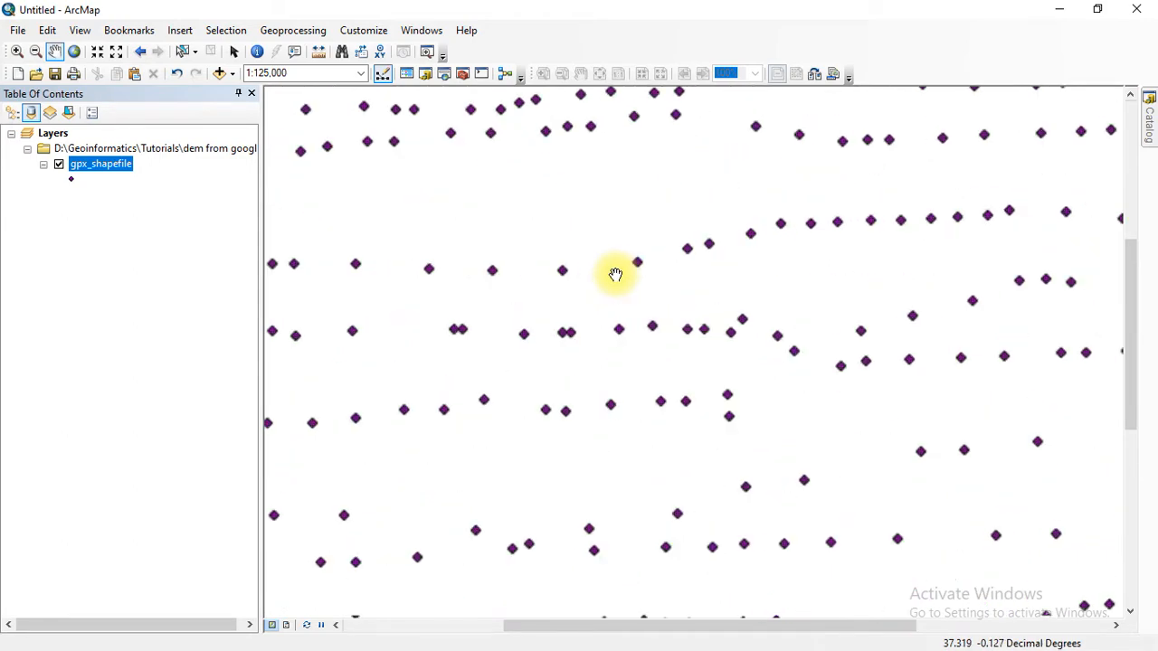
pyautogui.scroll(4, 615, 274)
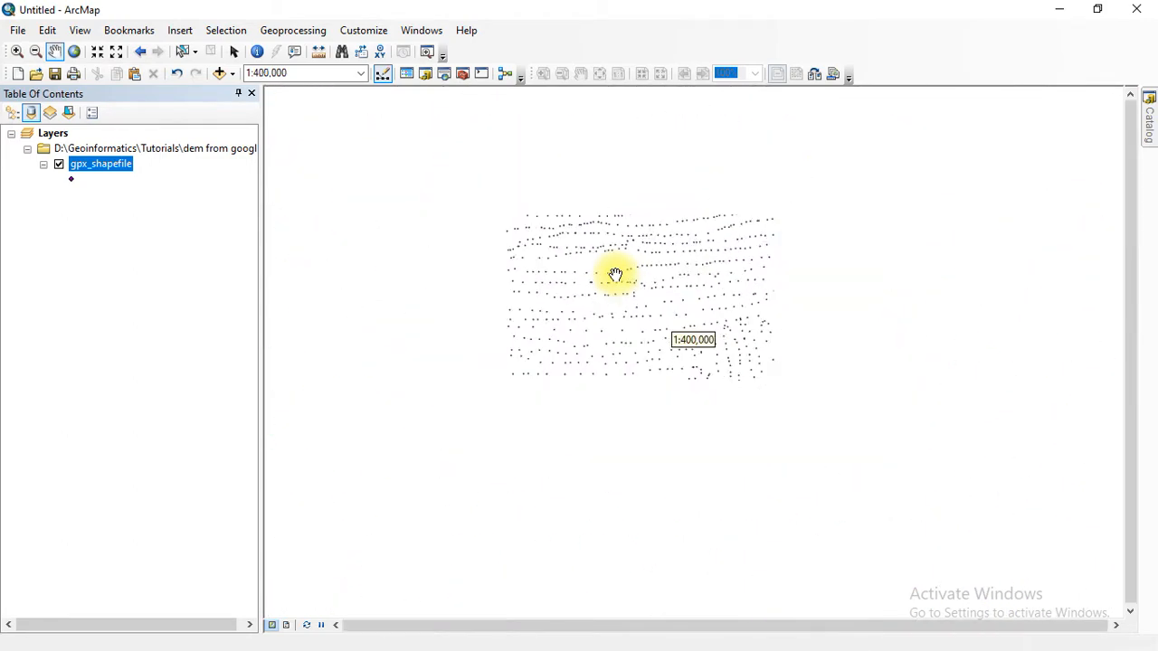
pyautogui.scroll(2, 616, 274)
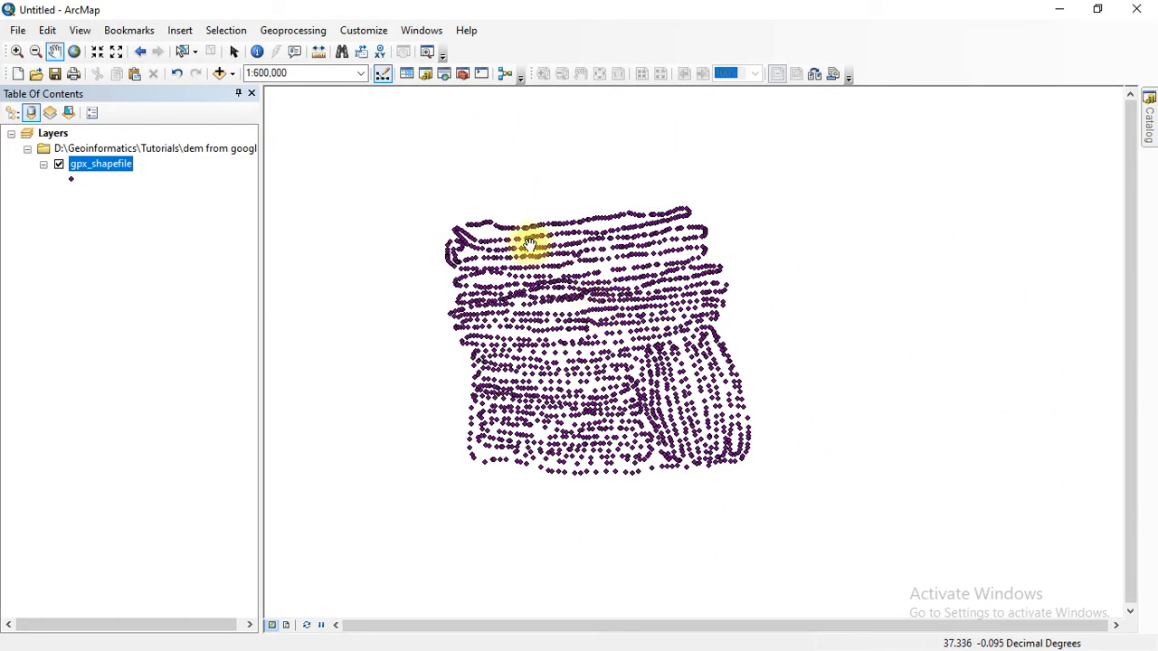
# Reopen ArcToolbox, collapse the Conversion Tools and open the Kriging tool from the Spatial Analyst interpolation tools.
pyautogui.click(461, 74)
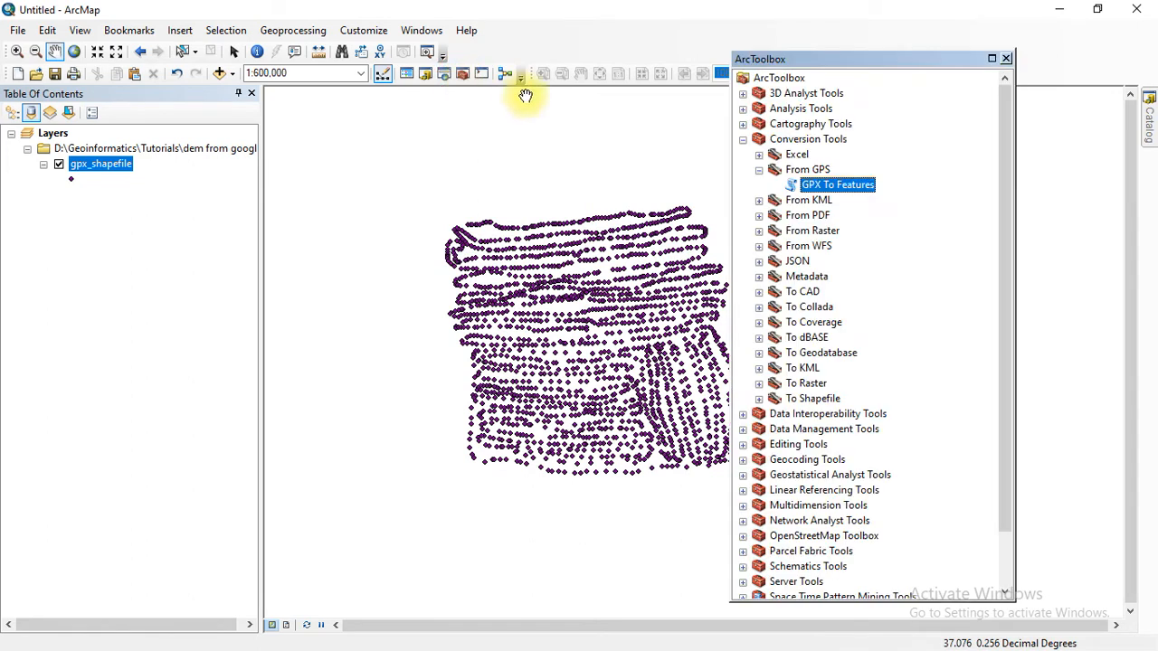
pyautogui.click(758, 170)
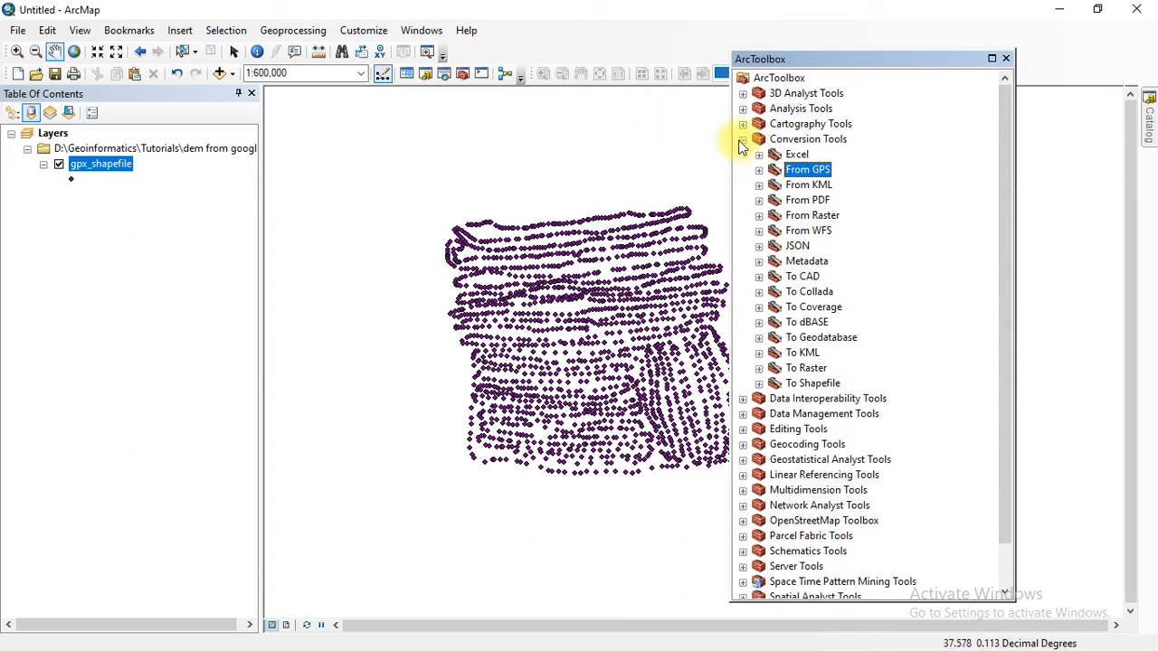
pyautogui.click(743, 140)
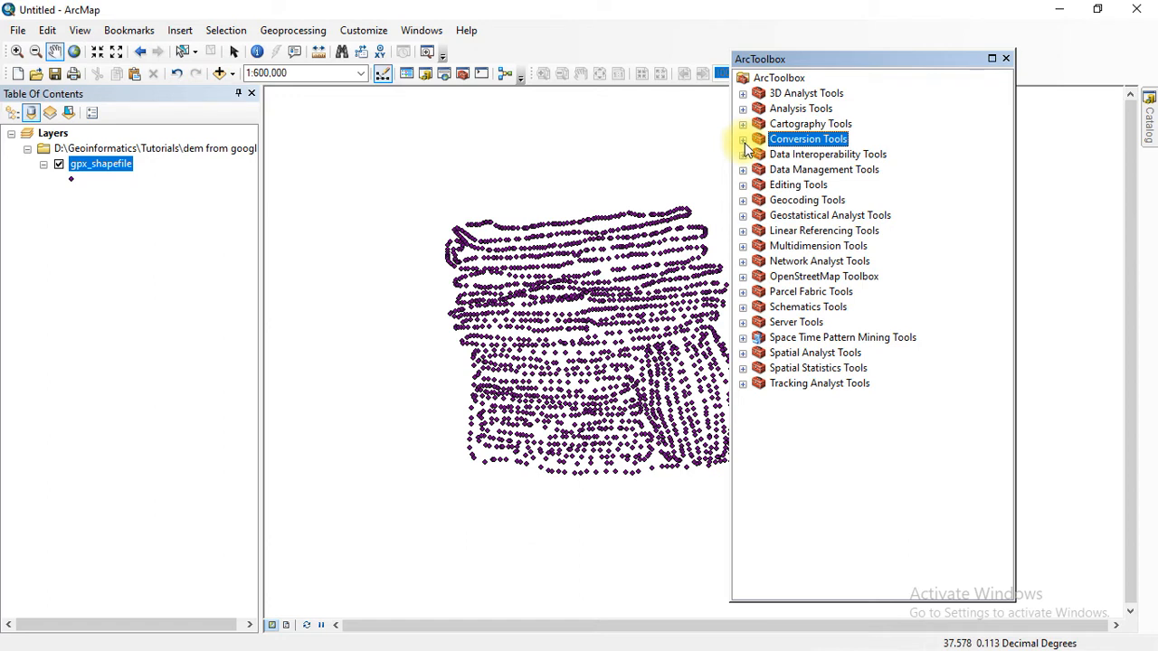
pyautogui.click(741, 354)
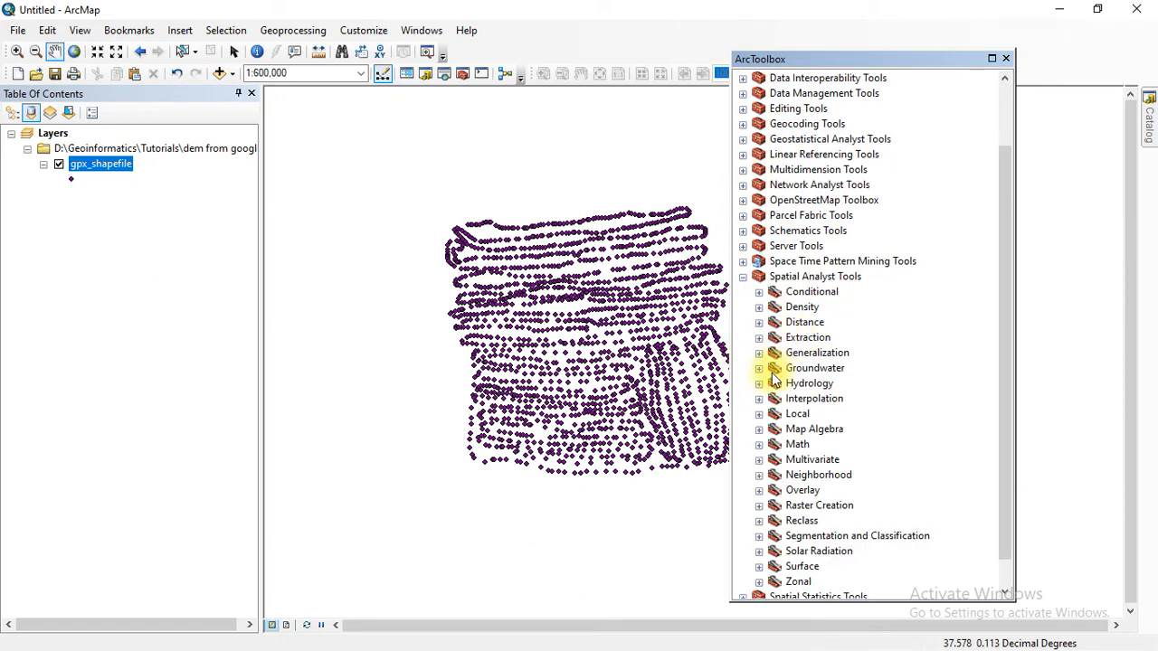
pyautogui.click(759, 399)
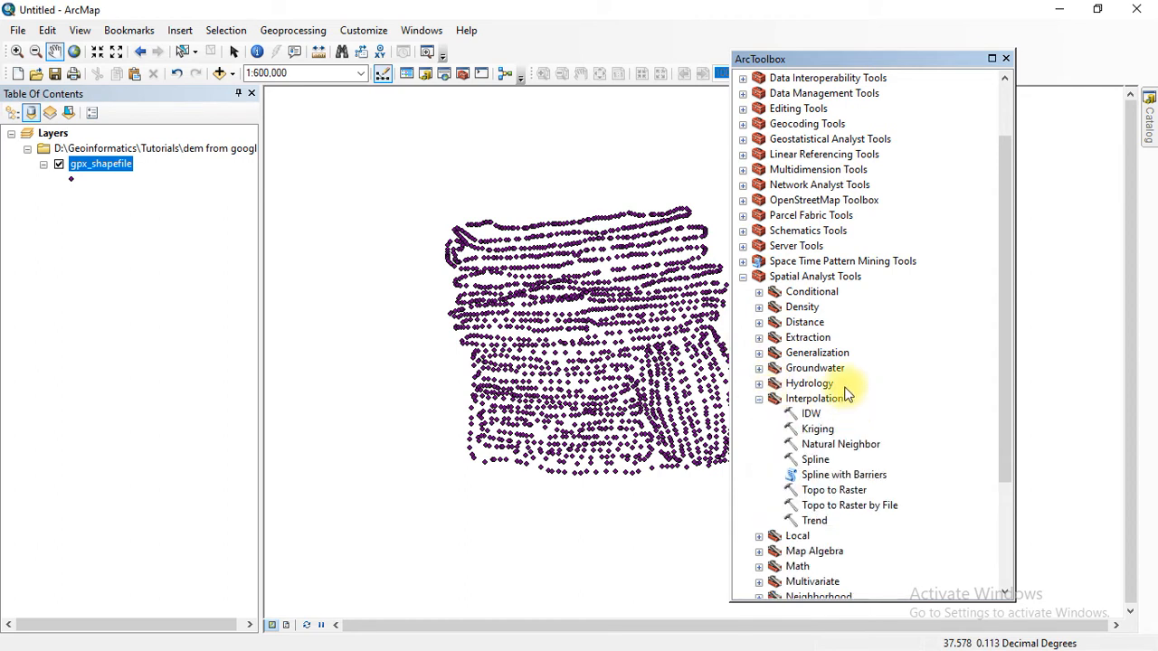
pyautogui.scroll(-3, 832, 380)
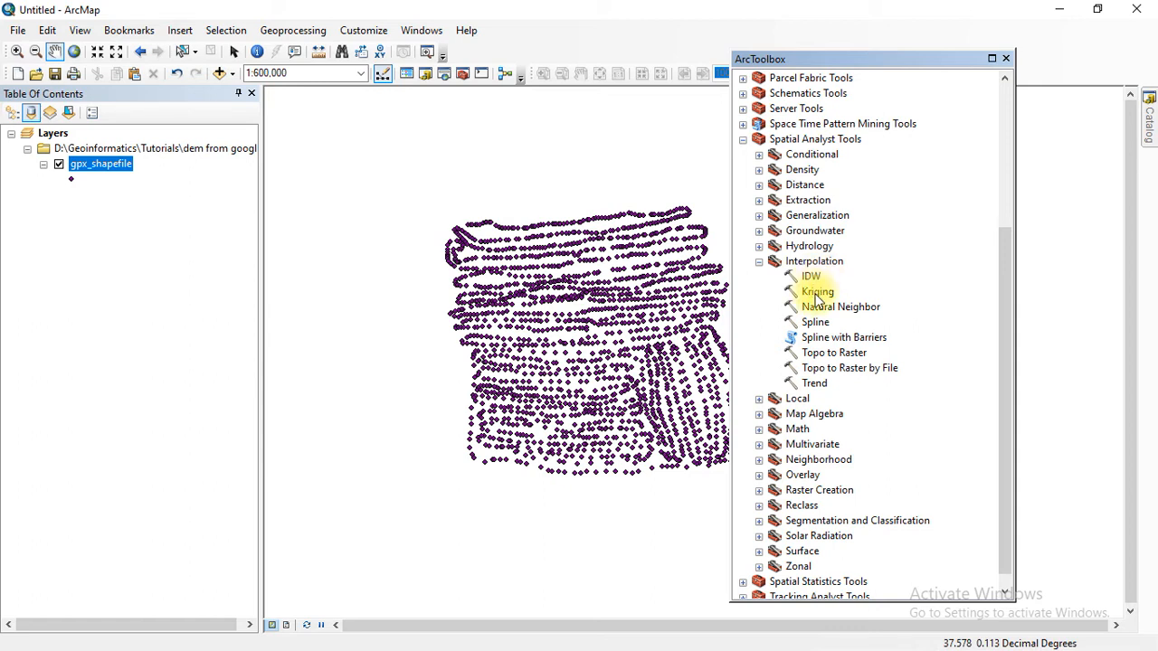
pyautogui.doubleClick(817, 292)
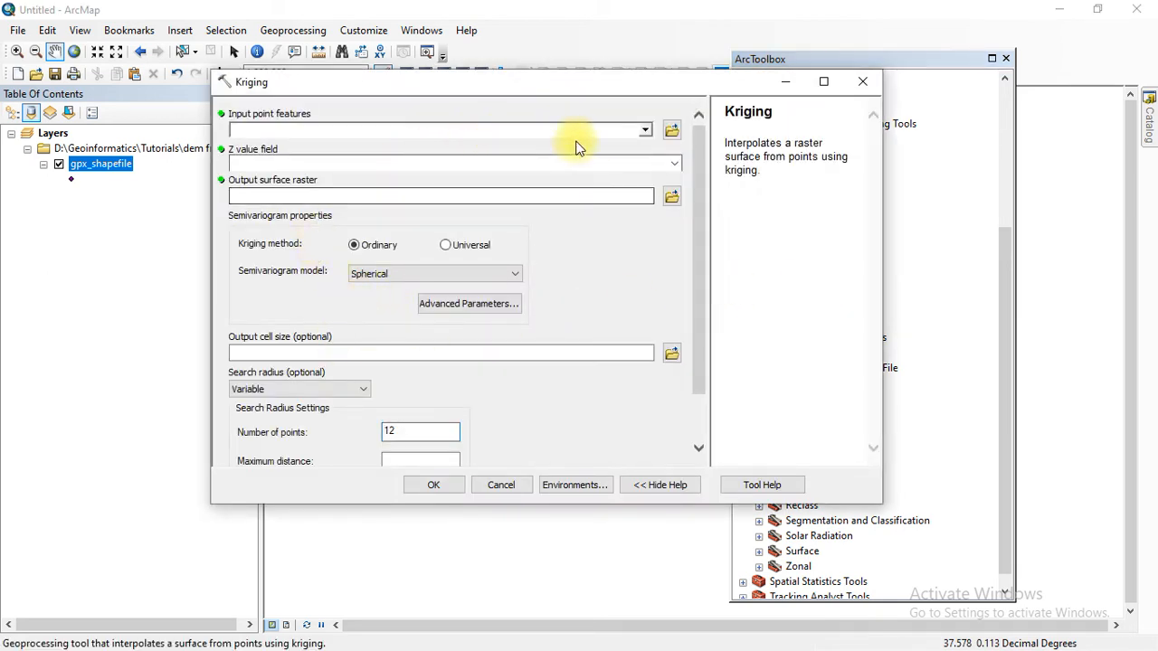
# Run Kriging on gpx_shapefile with Elevation as the Z value field, and move the ArcToolbox window clear of the points.
pyautogui.click(646, 132)
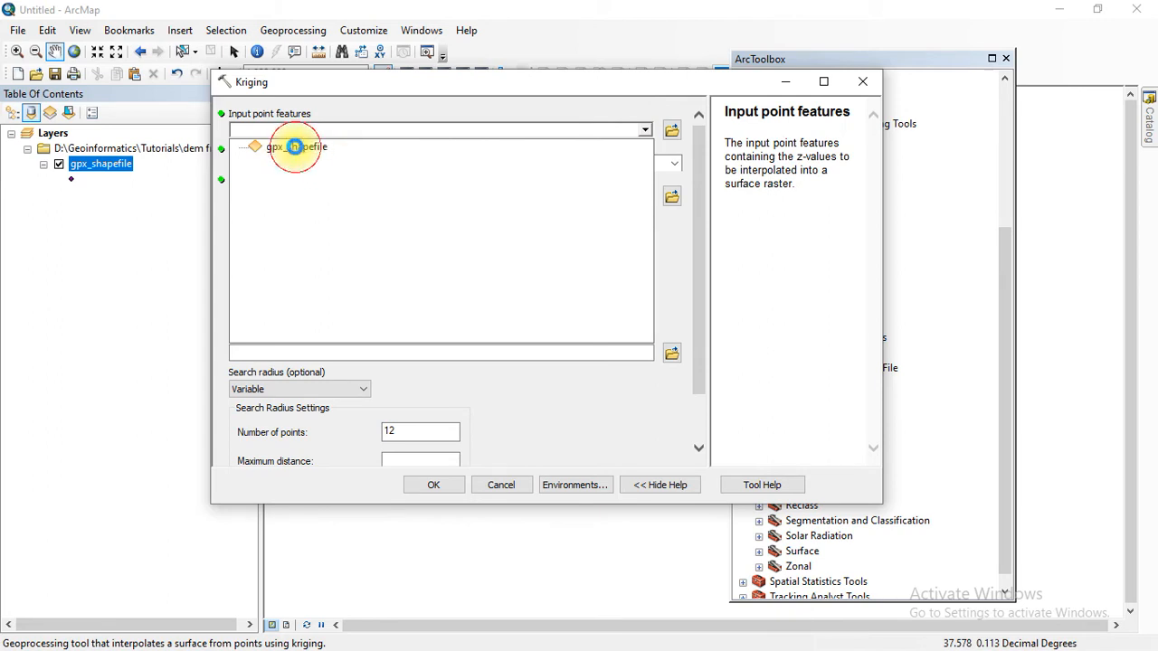
pyautogui.click(297, 148)
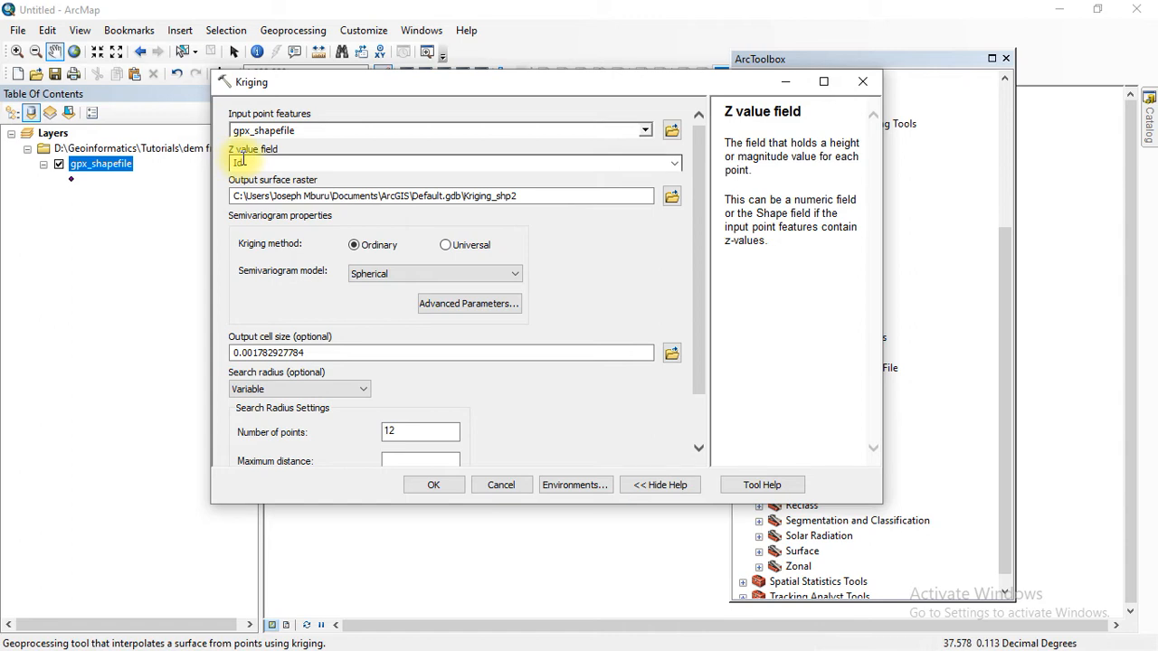
pyautogui.click(674, 162)
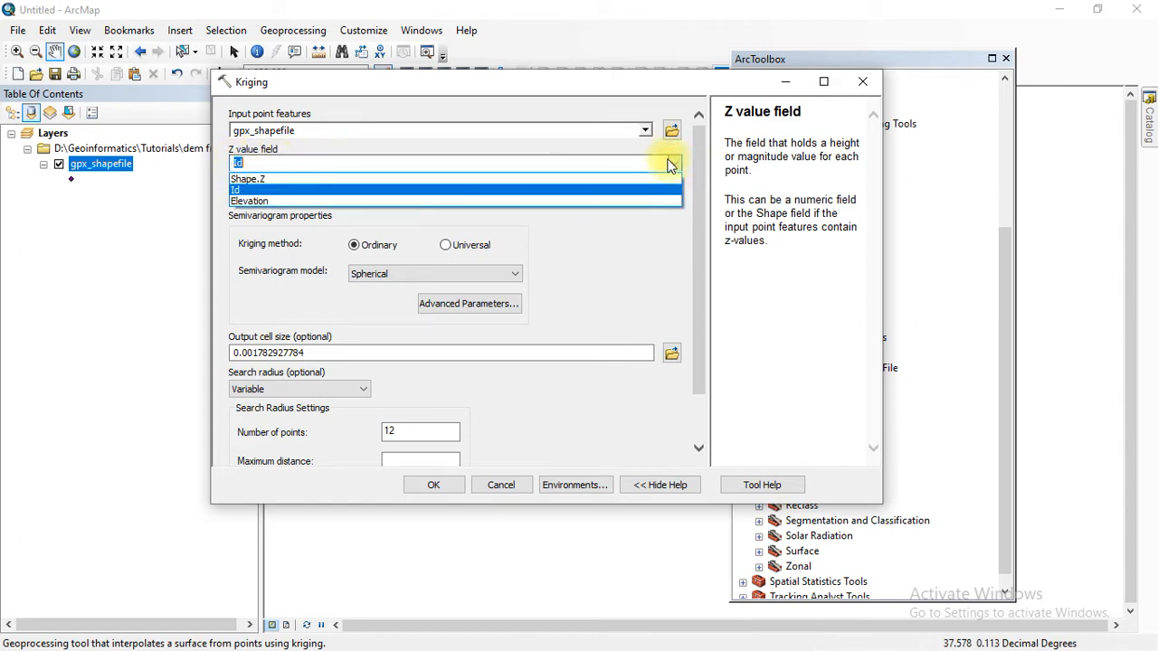
pyautogui.click(268, 201)
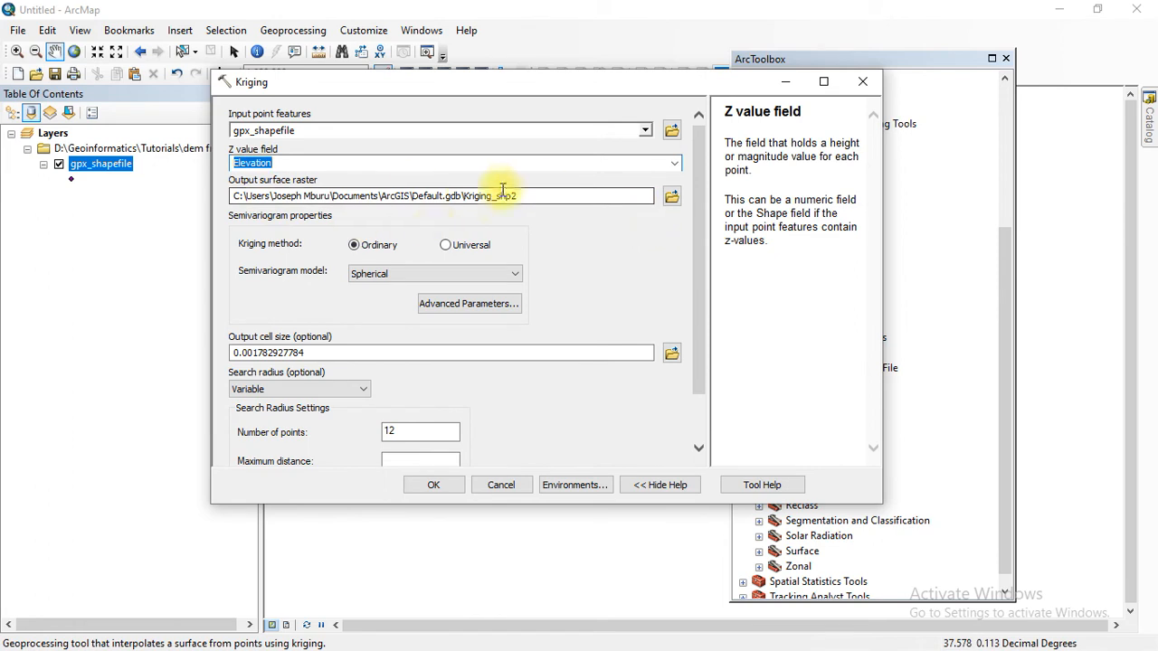
pyautogui.scroll(-1, 430, 285)
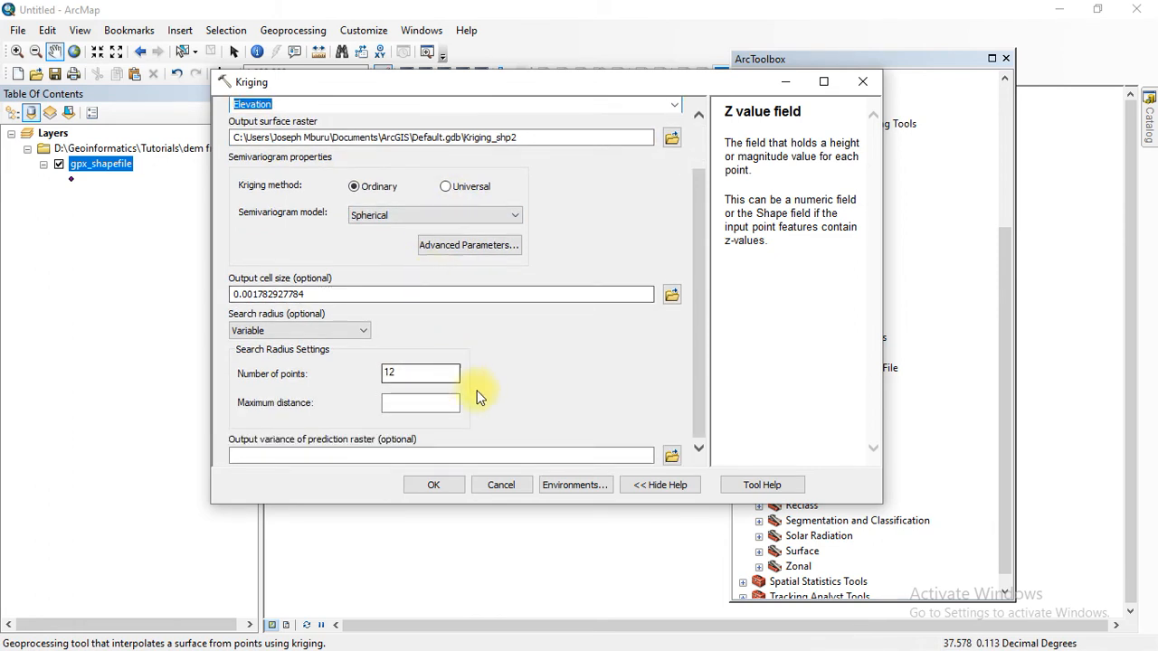
pyautogui.click(435, 485)
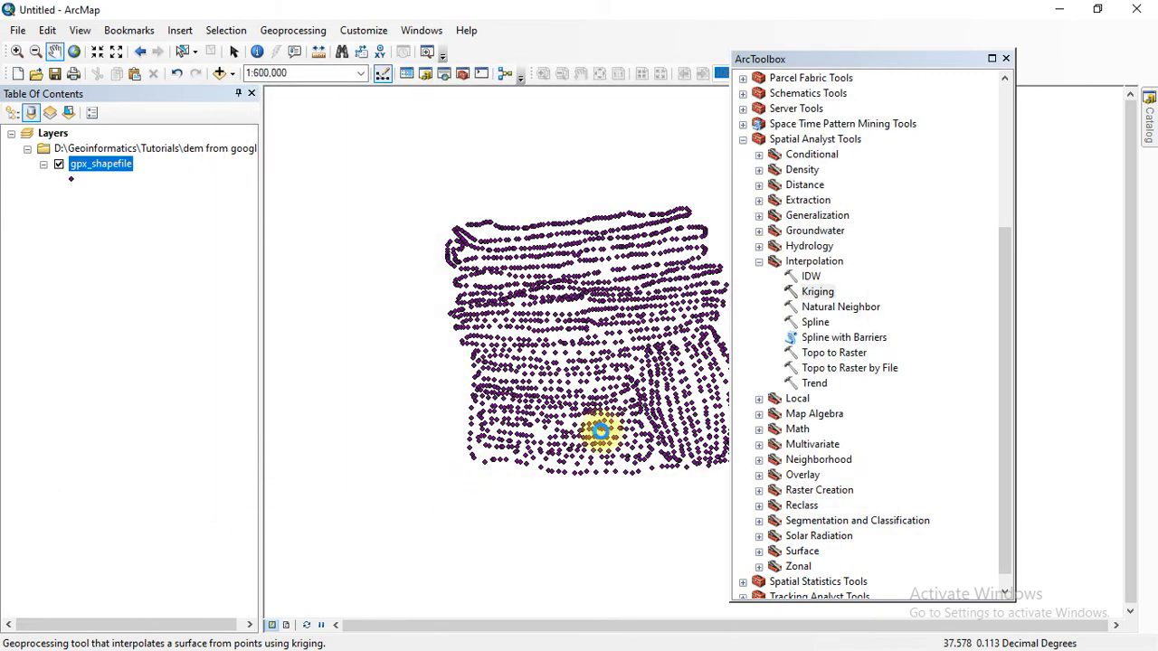
pyautogui.moveTo(861, 59); pyautogui.dragTo(982, 67)
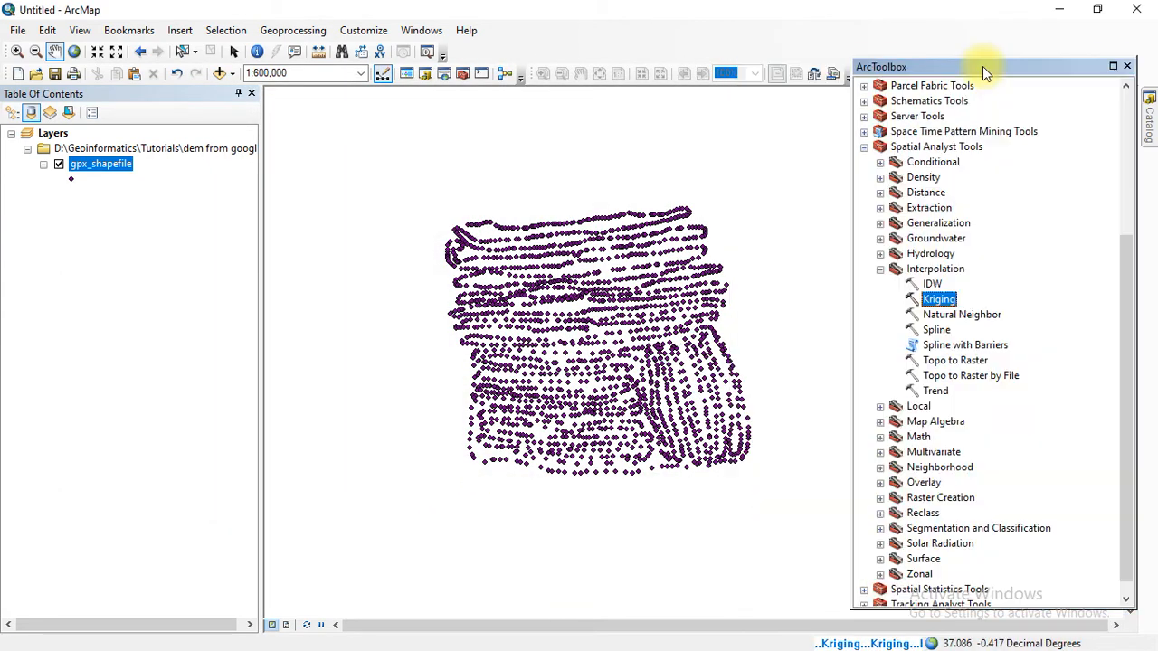
# Open the gpx_shapefile attribute table, hide the Kriging_shp2 layer, and reposition and enlarge the table to show more rows.
pyautogui.click(106, 165)
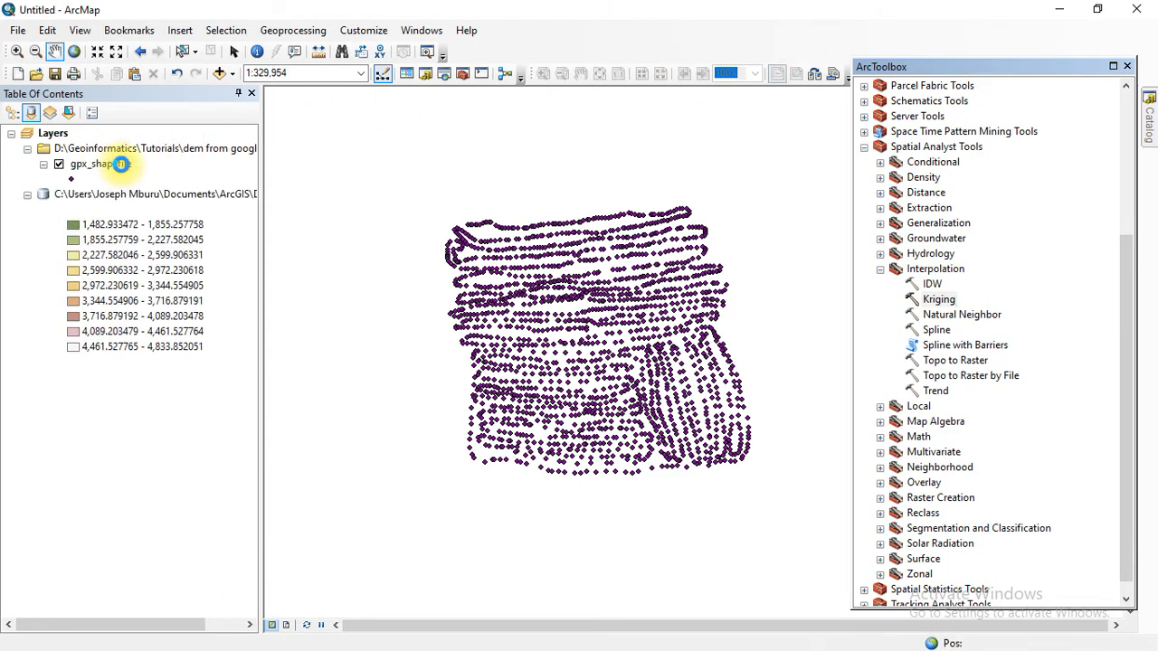
pyautogui.rightClick(115, 167)
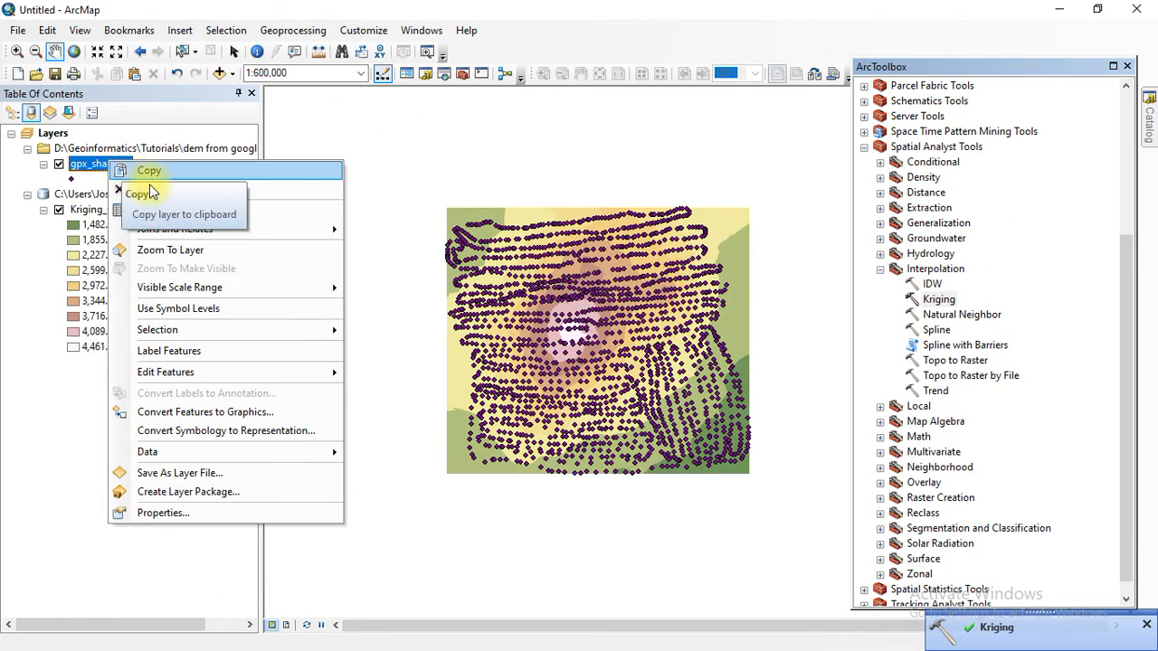
pyautogui.click(189, 210)
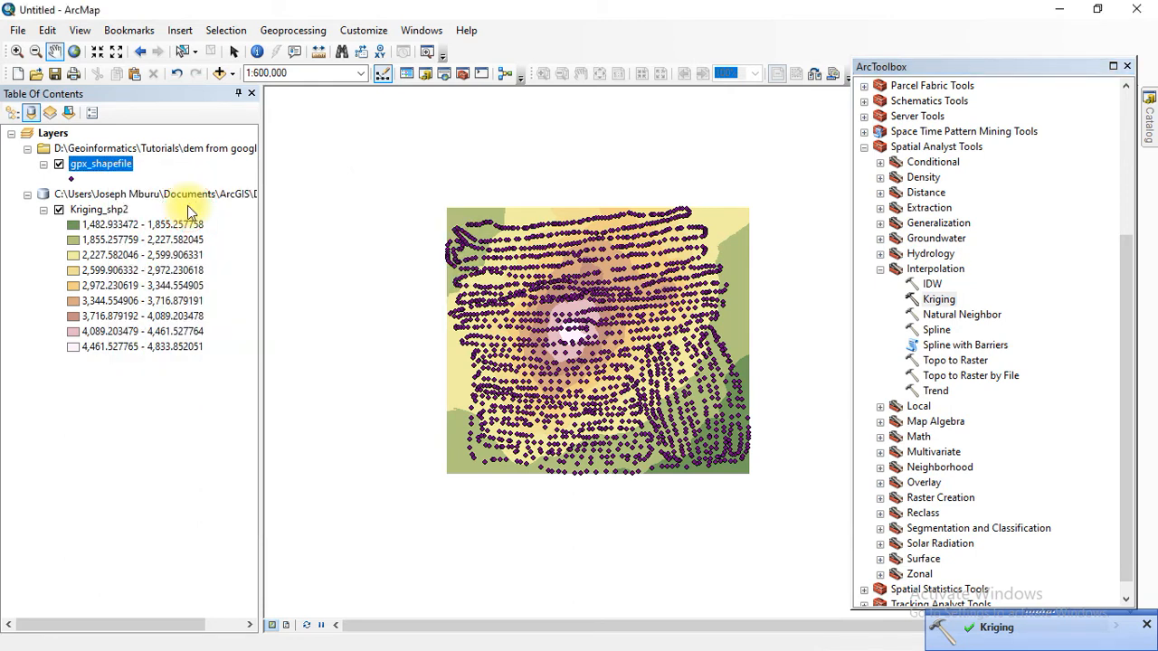
pyautogui.click(58, 209)
pyautogui.click(532, 319)
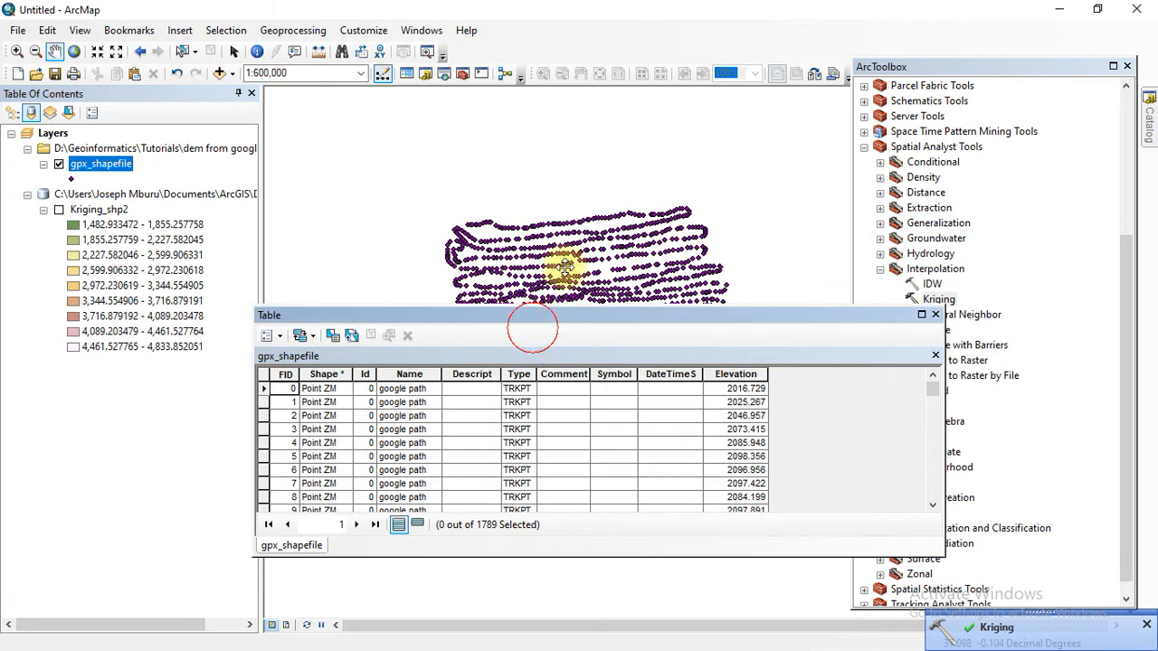
pyautogui.moveTo(525, 316); pyautogui.dragTo(522, 212)
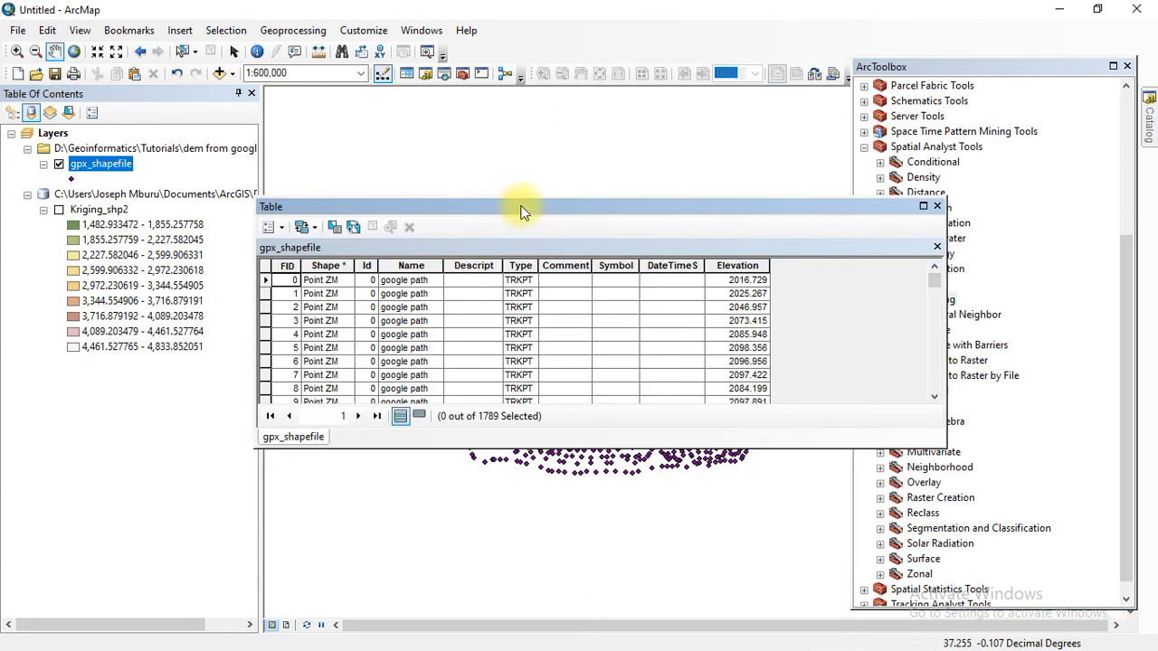
pyautogui.moveTo(530, 447); pyautogui.dragTo(558, 642)
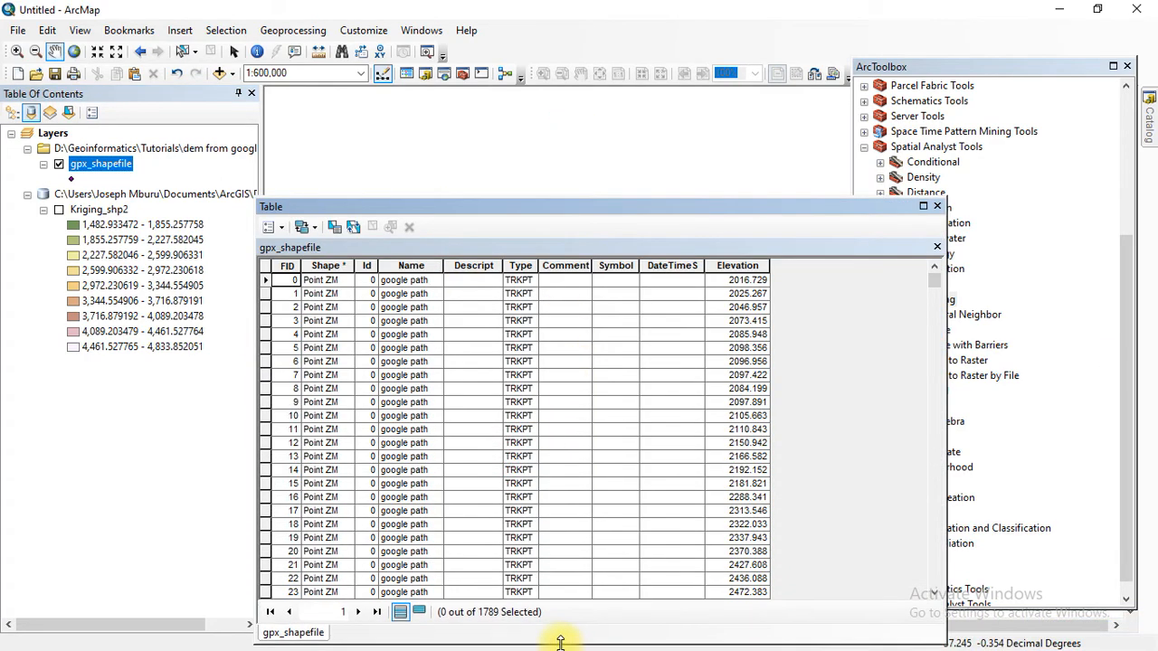
# Examine the Elevation column values down the gpx_shapefile attribute table, and close the table.
pyautogui.click(735, 265)
pyautogui.scroll(-6, 759, 357)
pyautogui.scroll(-20, 758, 360)
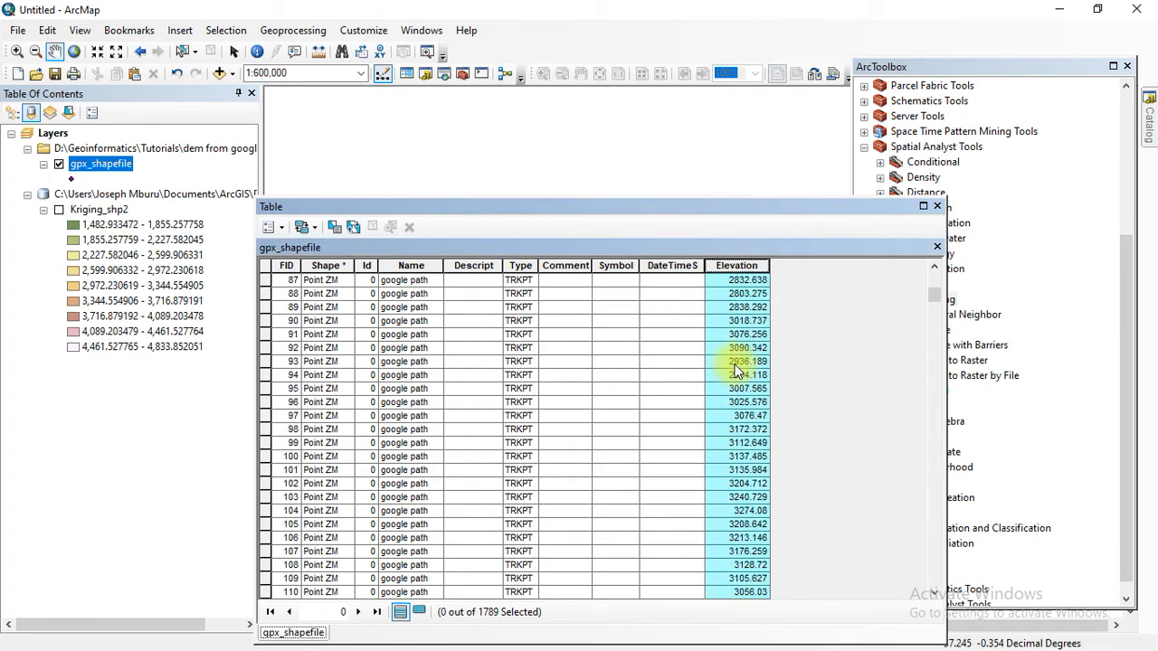
pyautogui.scroll(-11, 737, 371)
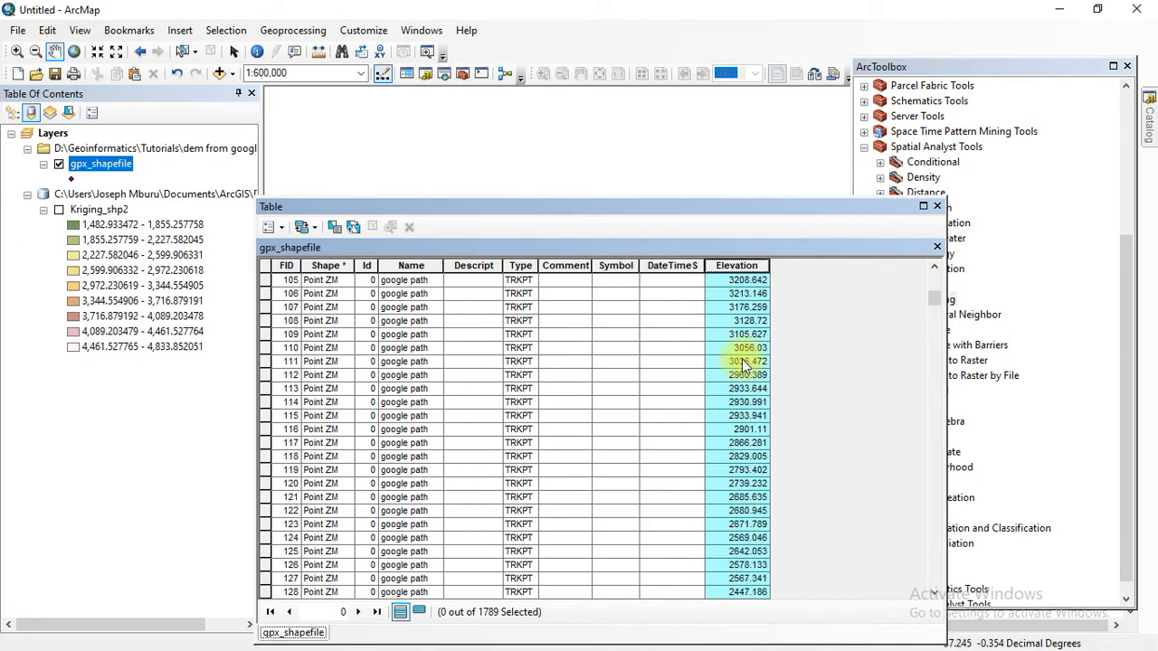
pyautogui.scroll(-20, 735, 373)
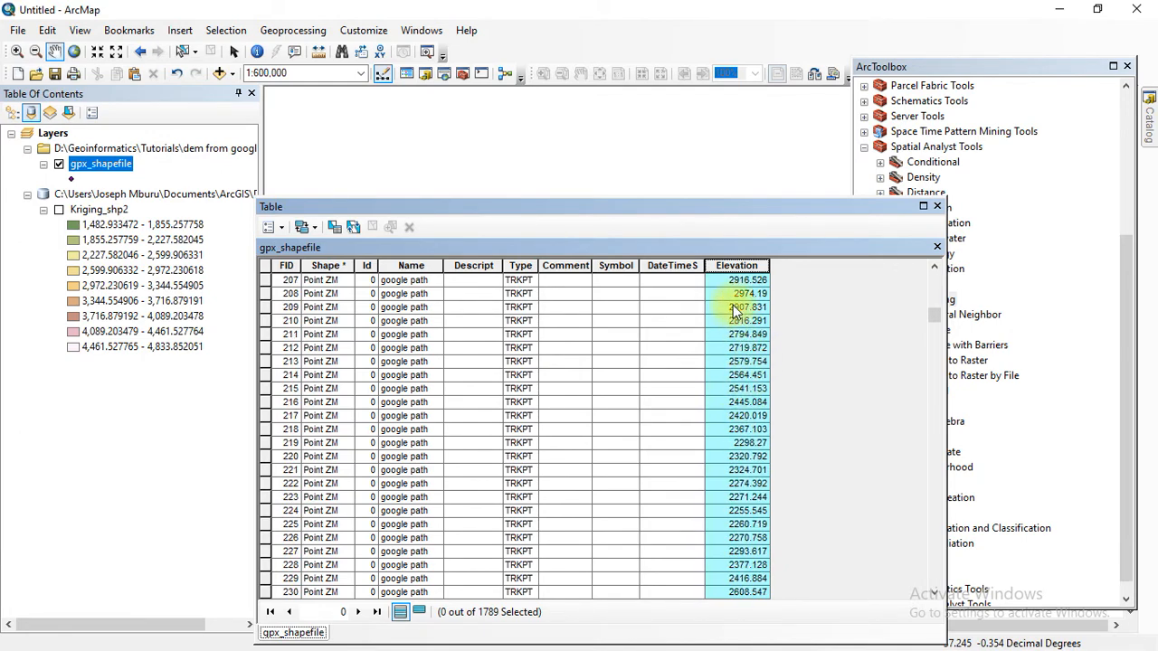
pyautogui.click(936, 207)
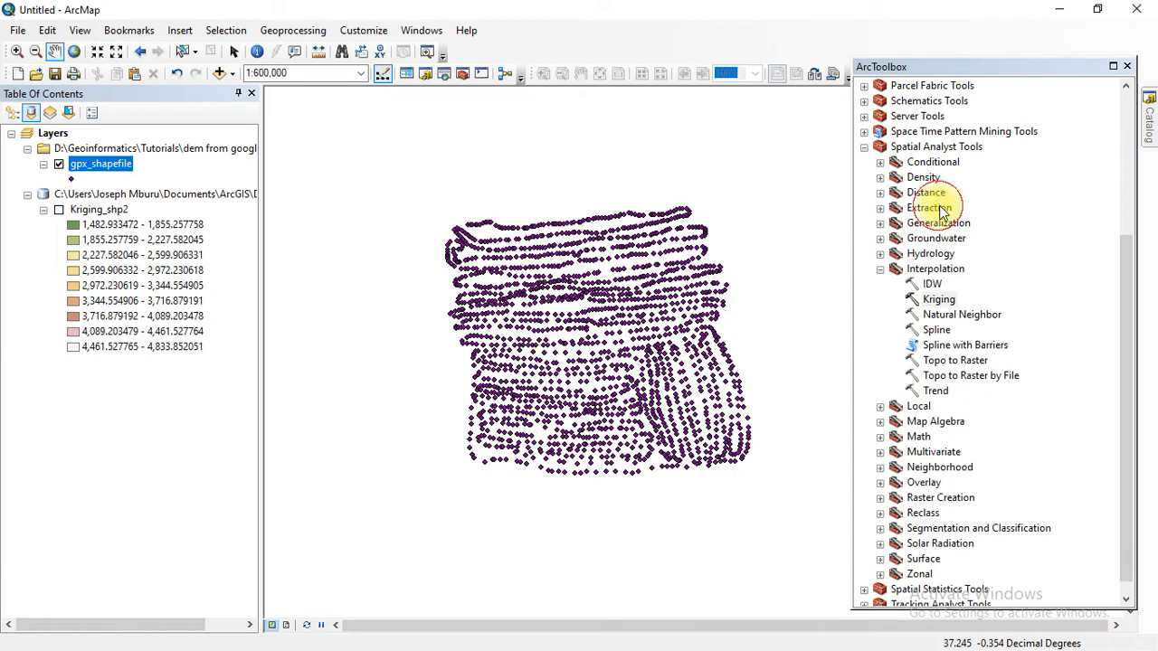
# Show the Kriging_shp2 raster and hide the gpx_shapefile points so that only the interpolated surface is drawn.
pyautogui.click(59, 210)
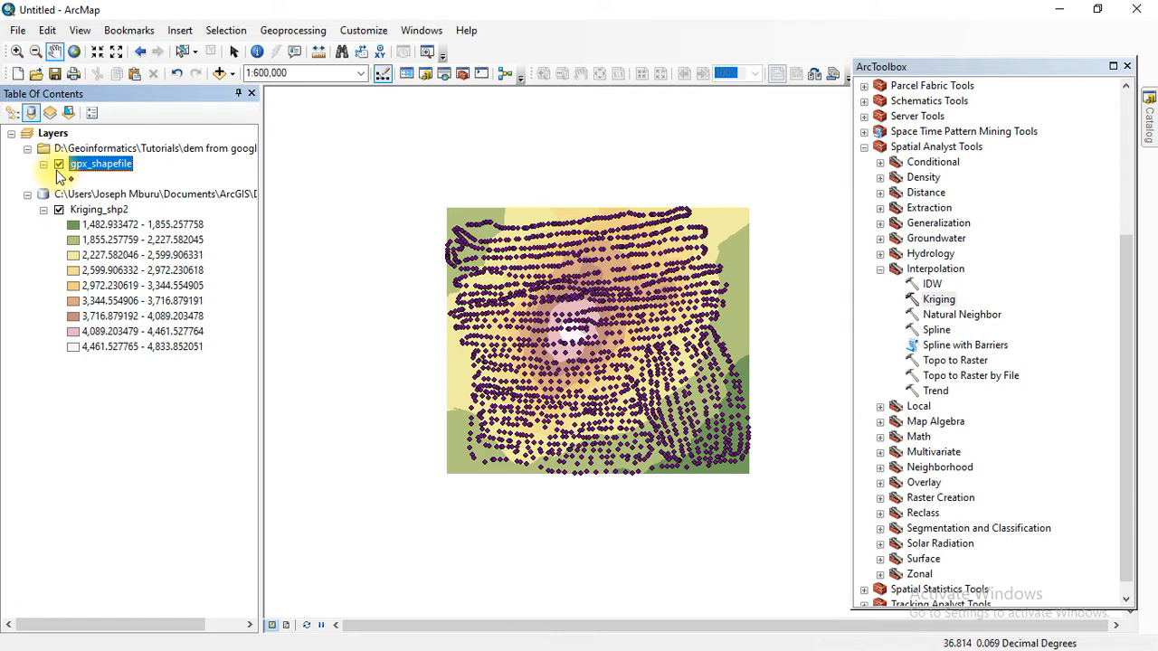
pyautogui.click(59, 165)
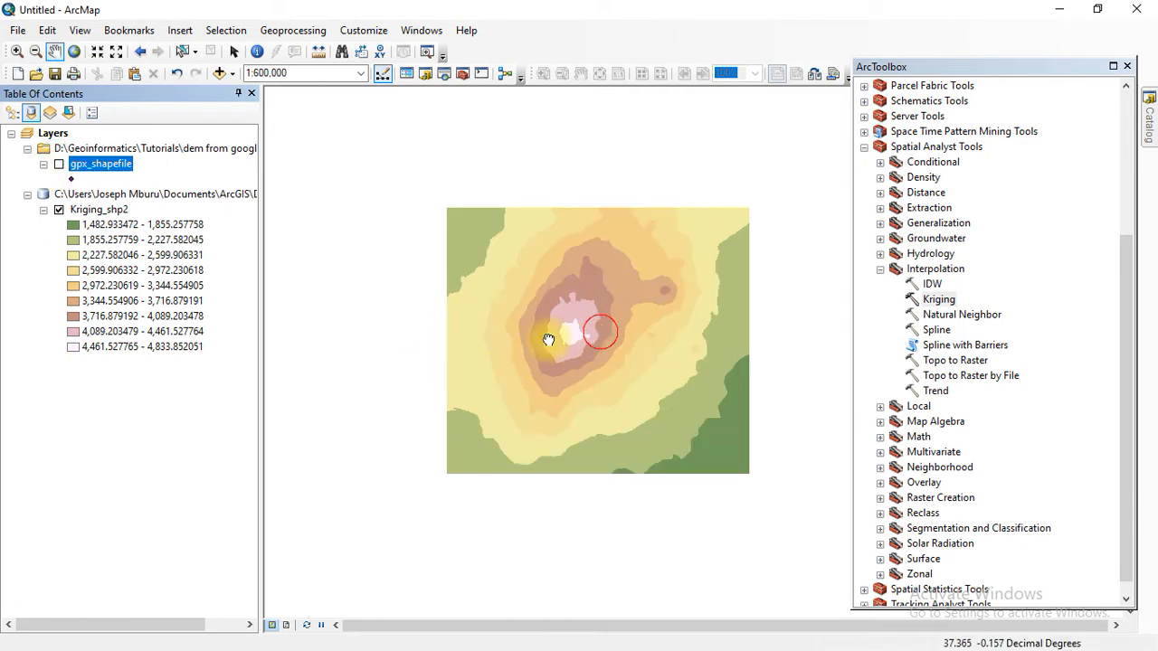
pyautogui.moveTo(601, 332); pyautogui.dragTo(539, 364)
pyautogui.scroll(1, 510, 366)
pyautogui.scroll(-1, 510, 365)
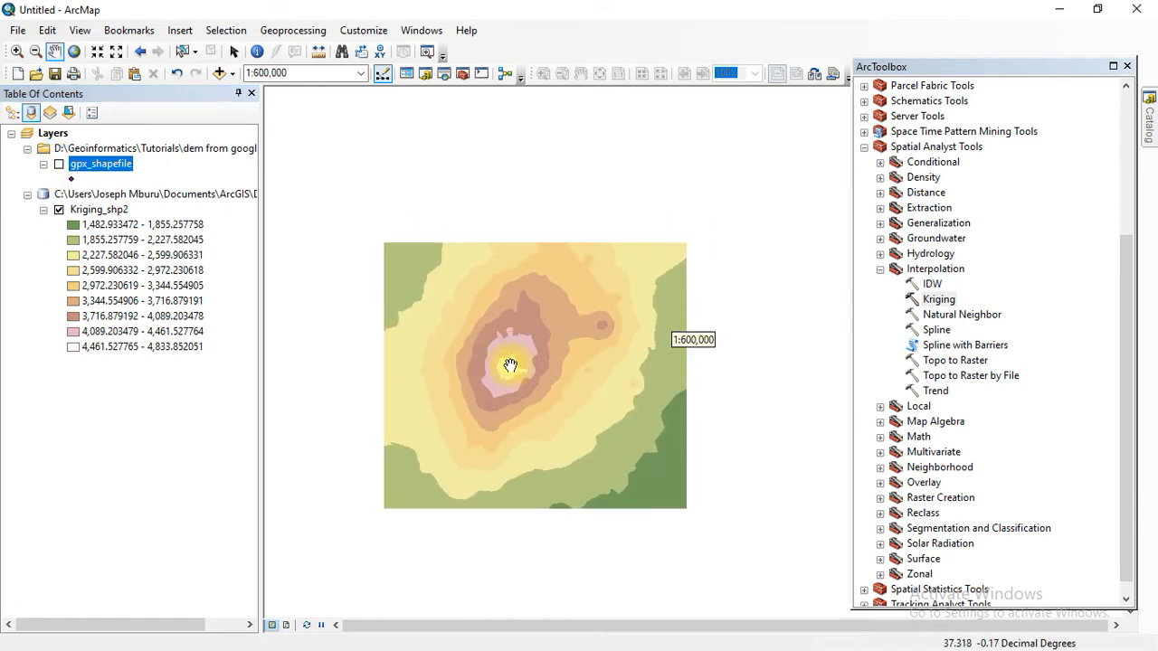
# Apply the green-yellow-red color ramp to the classified Kriging_shp2 raster, and move the Layer Properties dialog aside.
pyautogui.click(93, 212)
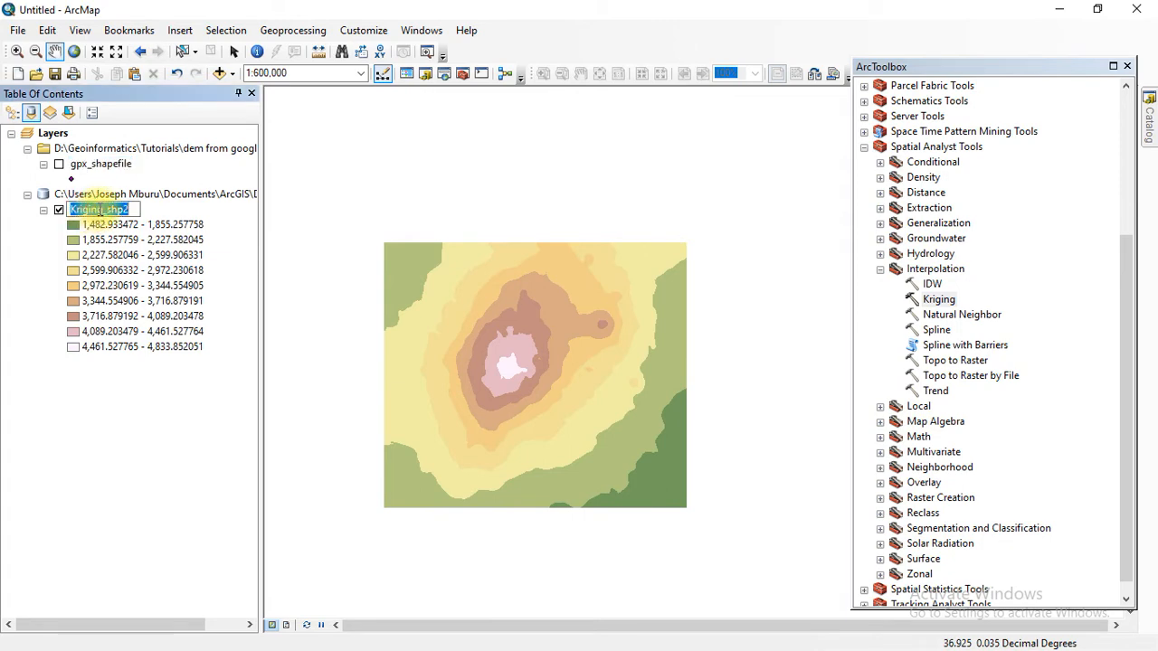
pyautogui.doubleClick(101, 211)
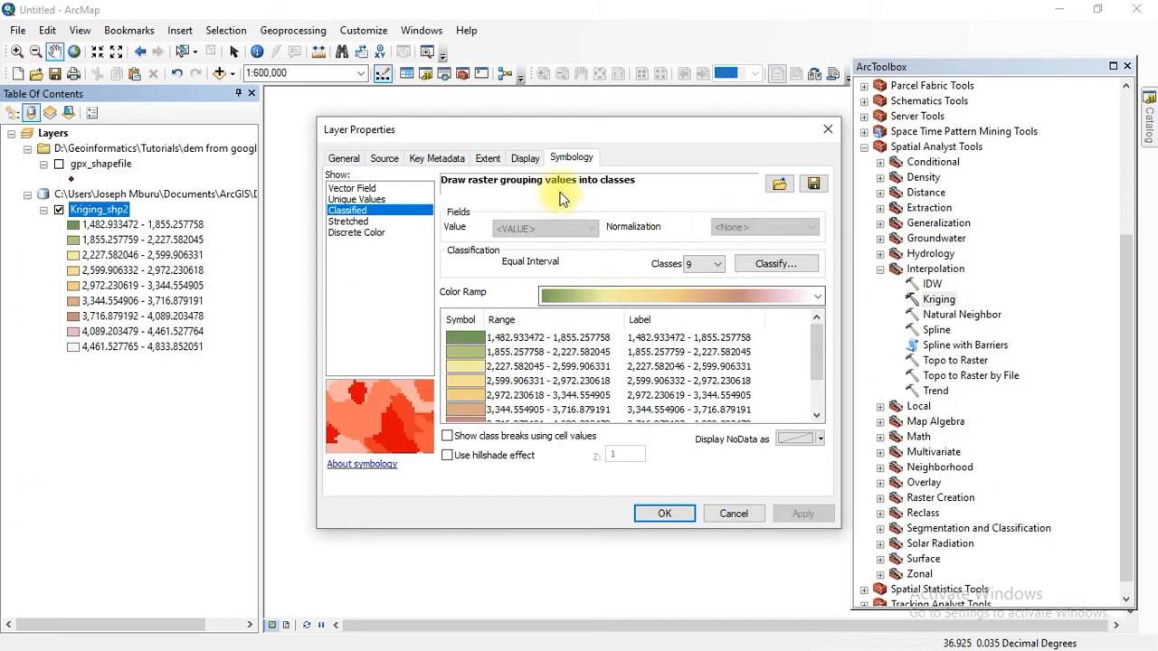
pyautogui.click(817, 296)
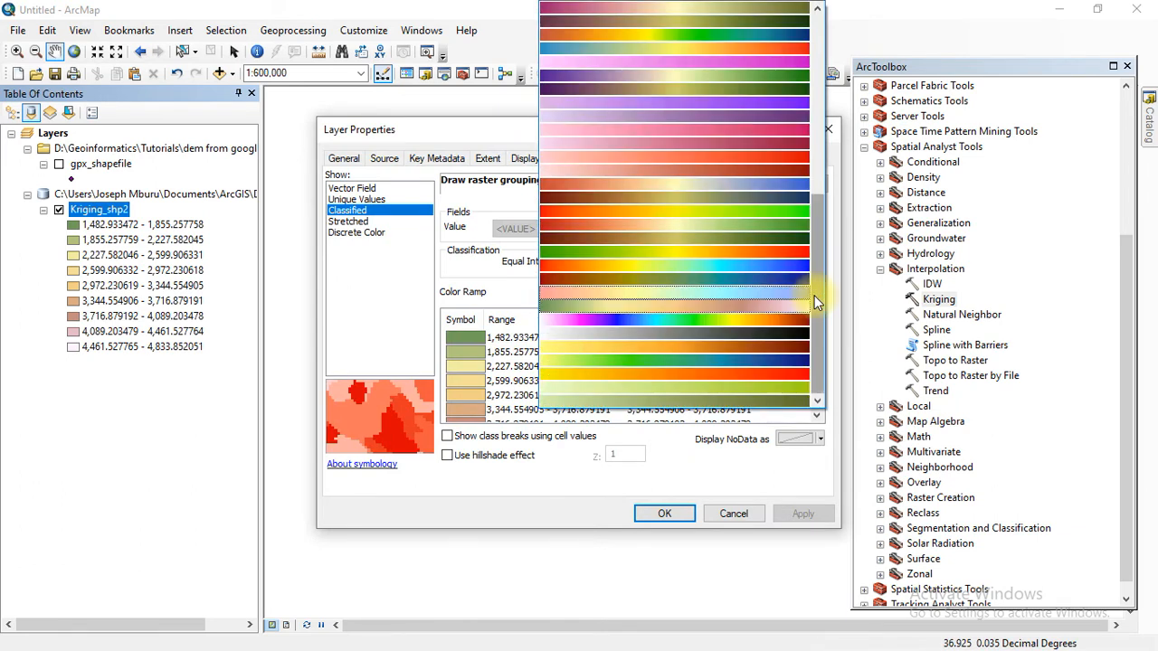
pyautogui.click(717, 251)
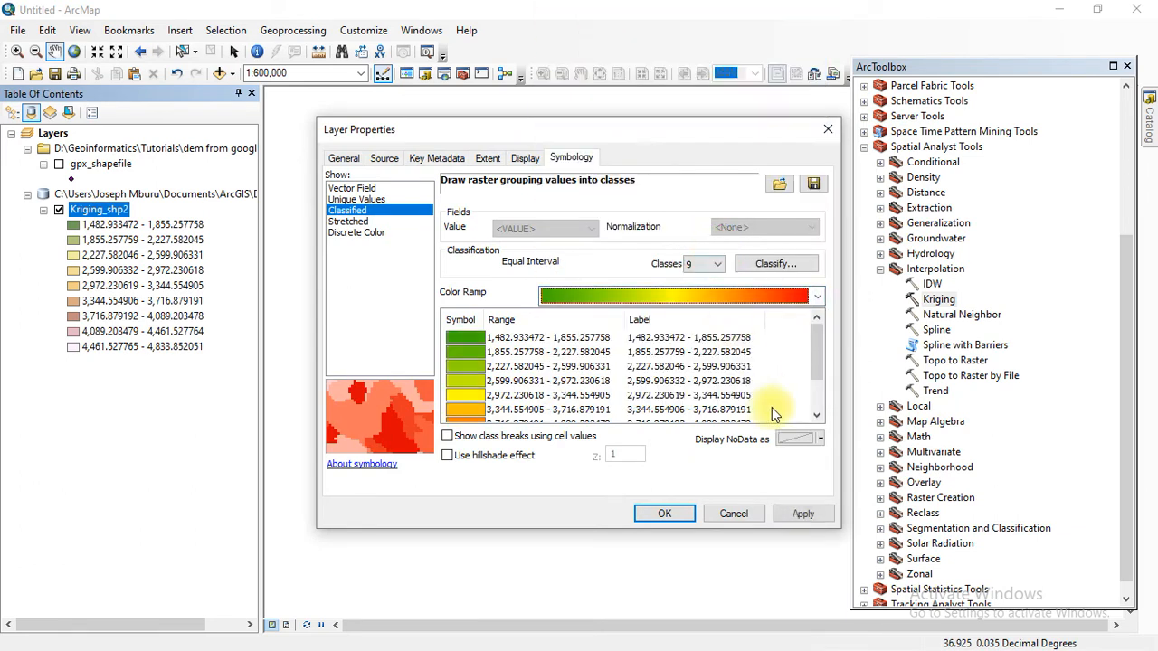
pyautogui.click(802, 512)
pyautogui.moveTo(533, 127); pyautogui.dragTo(584, 85)
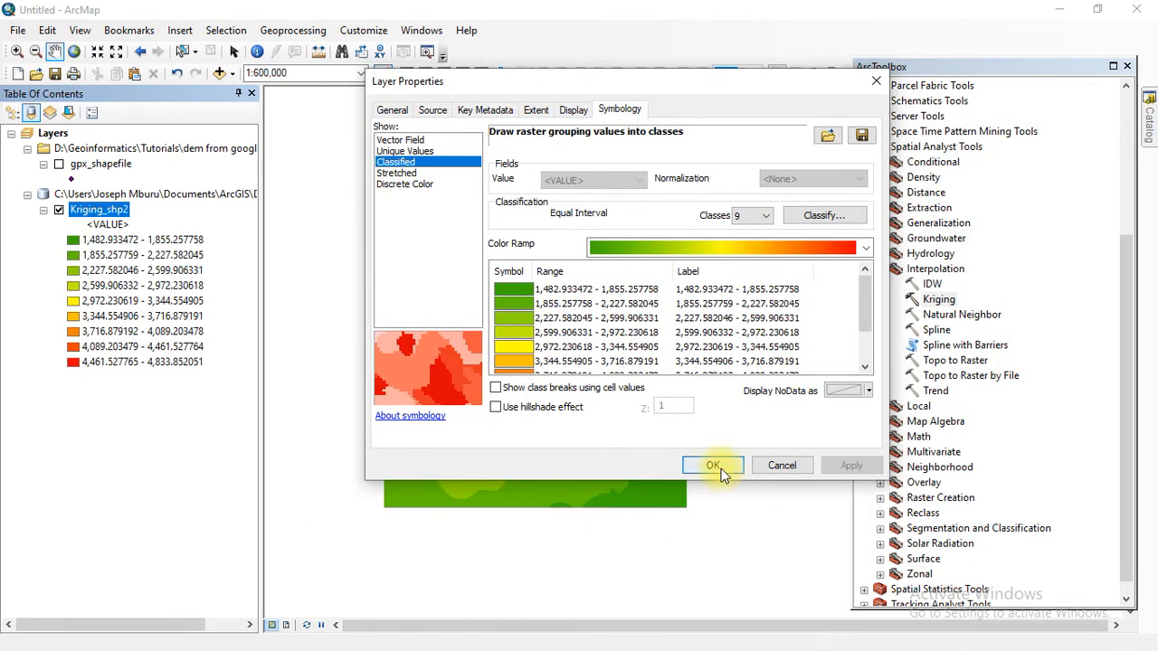
# Set the Kriging_shp2 classification to 10 classes and apply the layer properties.
pyautogui.click(766, 215)
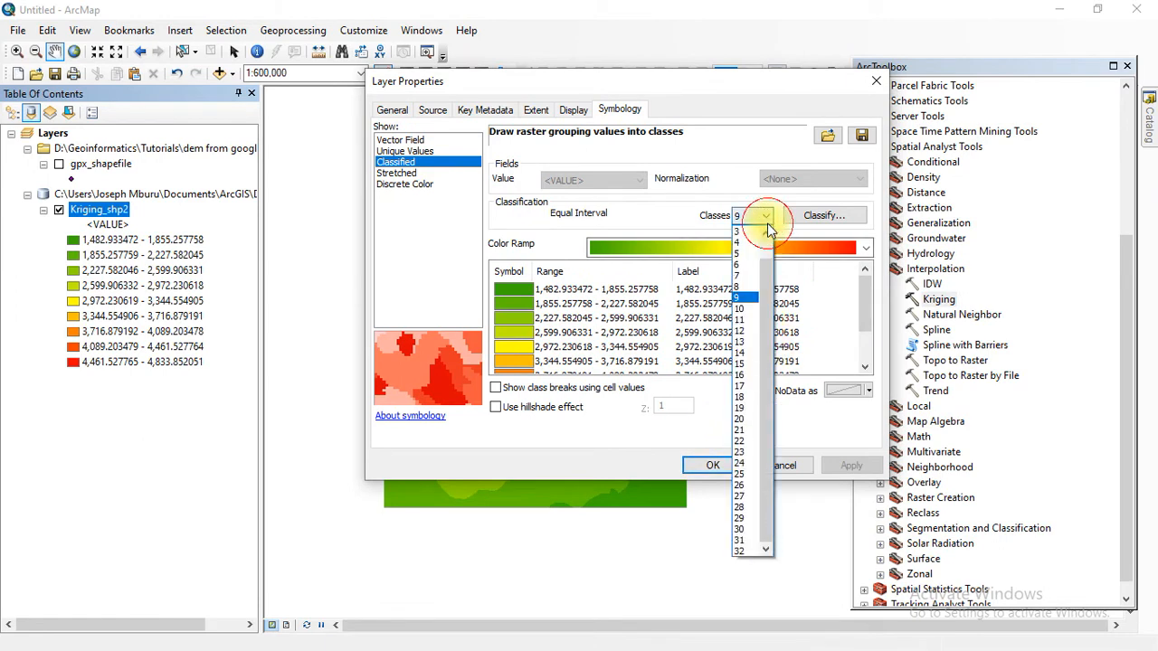
pyautogui.click(743, 311)
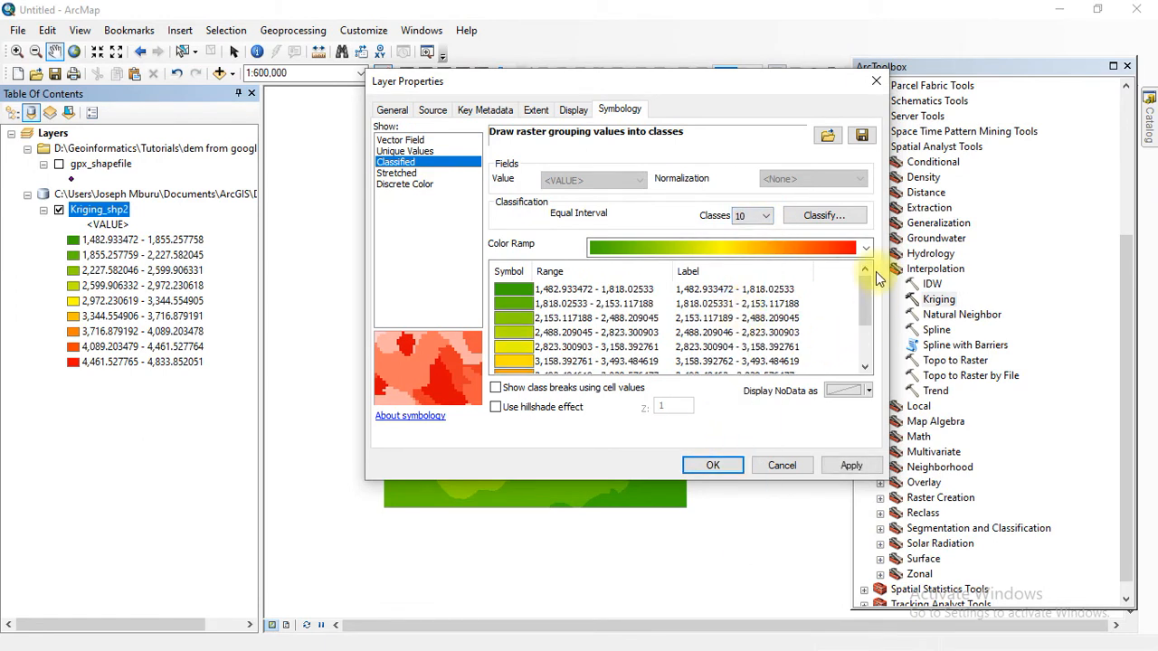
pyautogui.click(851, 465)
pyautogui.click(712, 466)
pyautogui.click(104, 209)
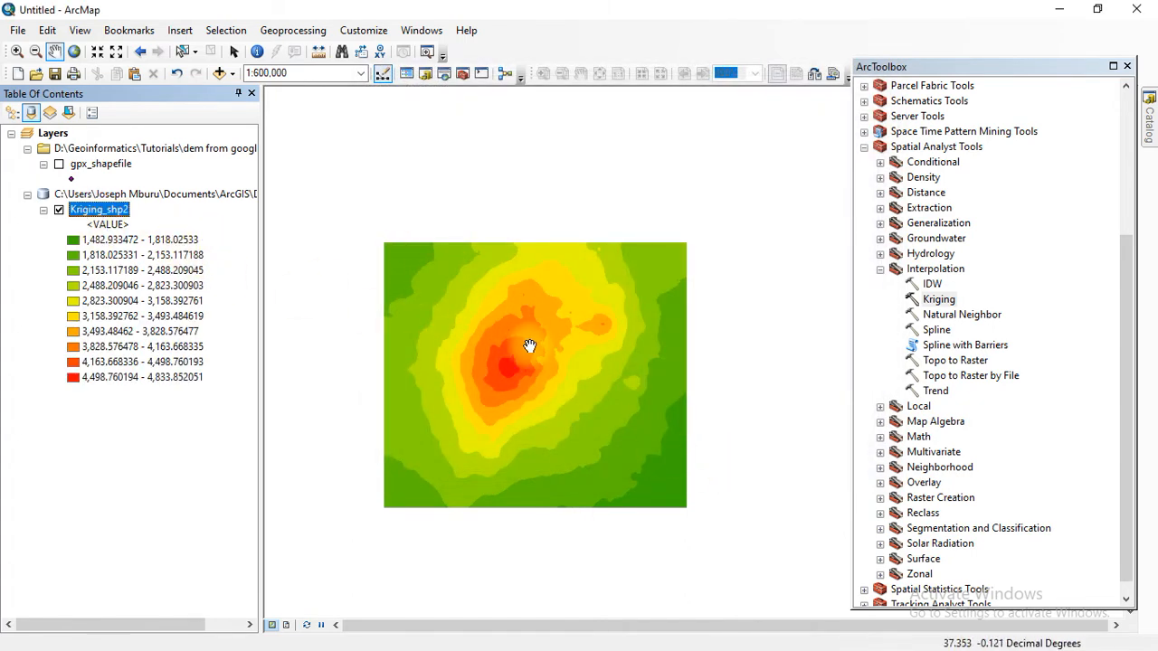
# Examine the elevation classes of the Kriging_shp2 surface around the summit and across its full extent.
pyautogui.scroll(-3, 530, 346)
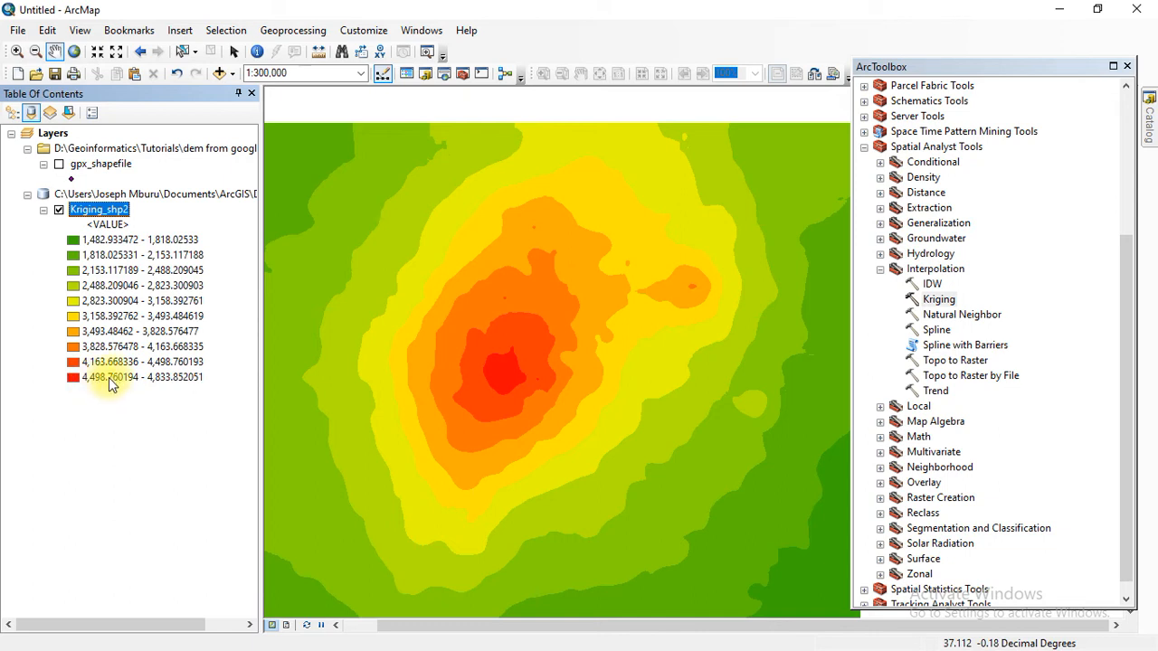
pyautogui.scroll(-2, 489, 380)
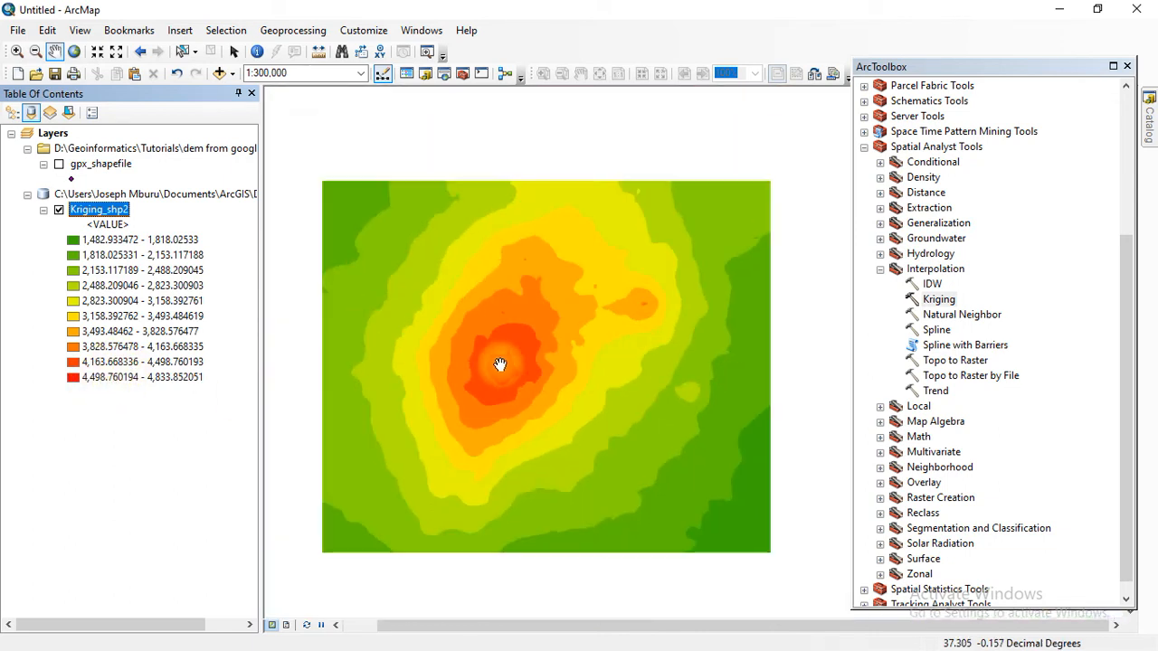
pyautogui.scroll(-1, 510, 360)
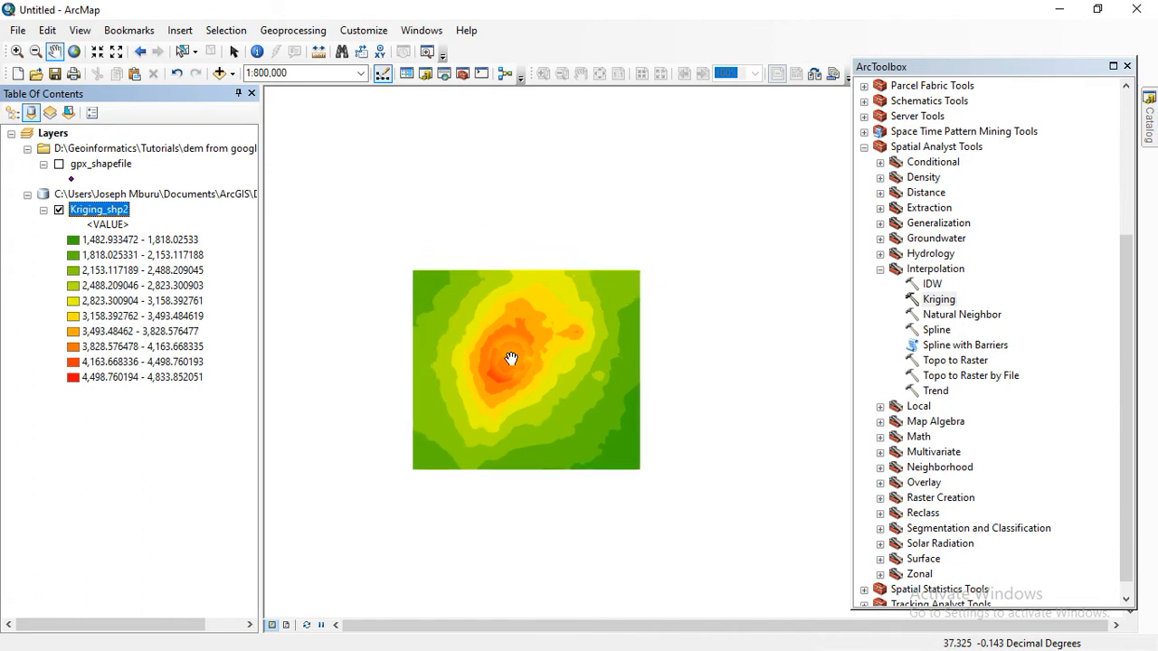
pyautogui.scroll(1, 511, 360)
pyautogui.scroll(-1, 512, 362)
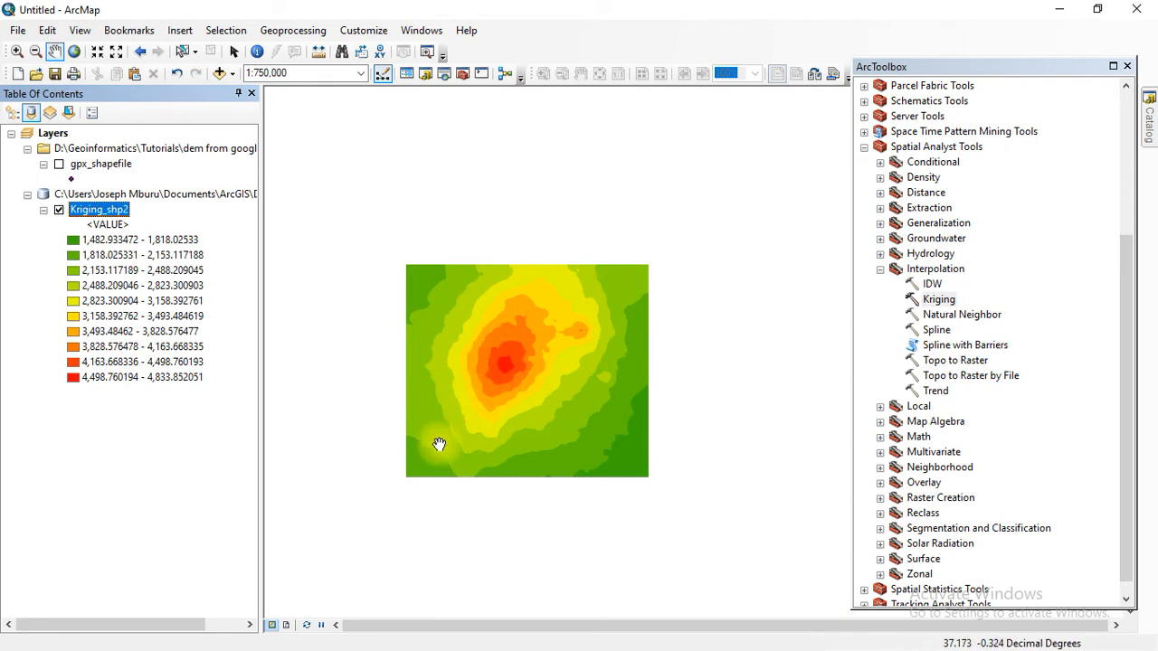
pyautogui.scroll(2, 521, 364)
pyautogui.scroll(-4, 521, 364)
pyautogui.moveTo(515, 357)
pyautogui.mouseDown()
pyautogui.moveTo(525, 329)
pyautogui.moveTo(512, 341)
pyautogui.mouseUp()
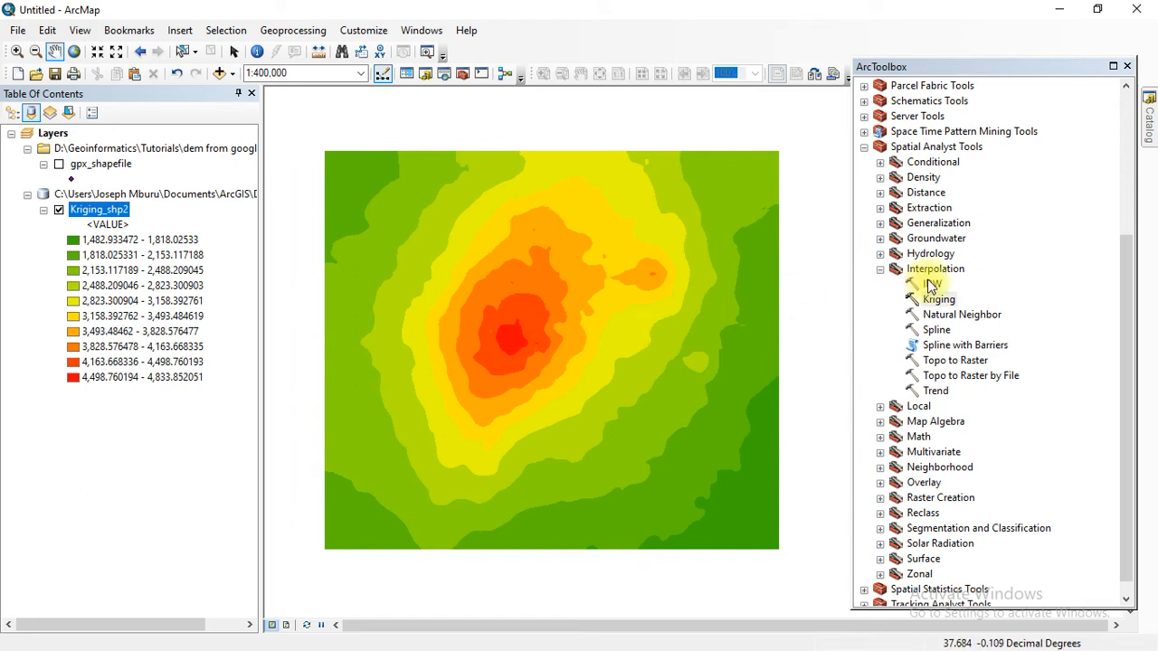
# Collapse the Interpolation tools, open the Contour tool from the Surface toolset and choose Kriging_shp2 as the input raster.
pyautogui.click(881, 268)
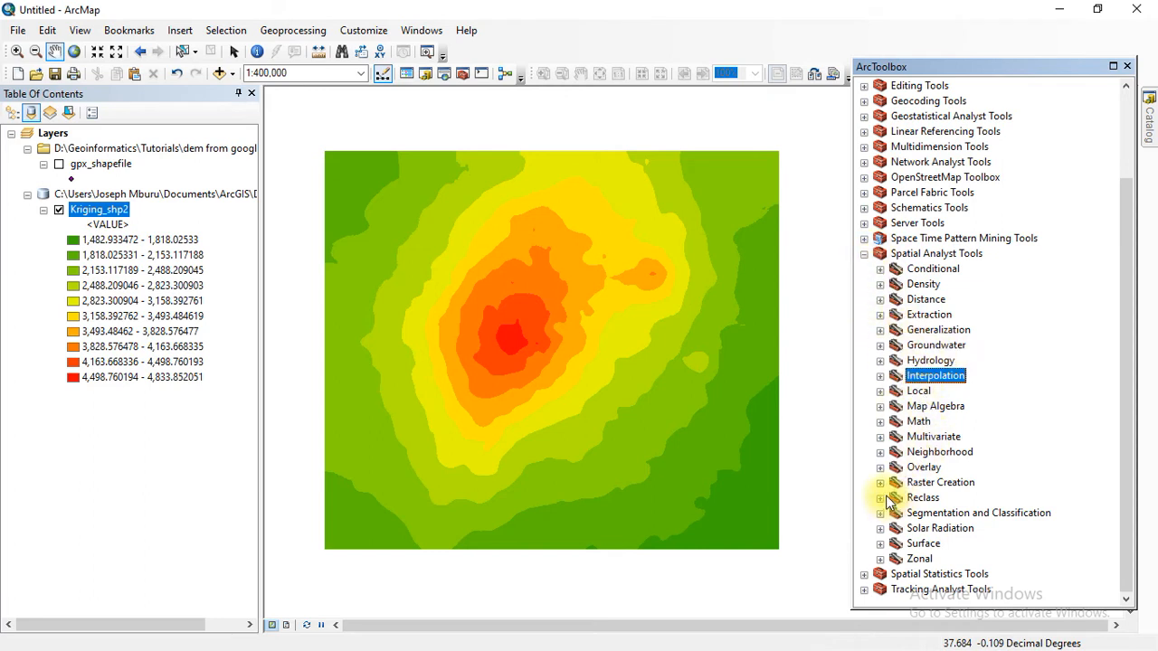
pyautogui.click(881, 544)
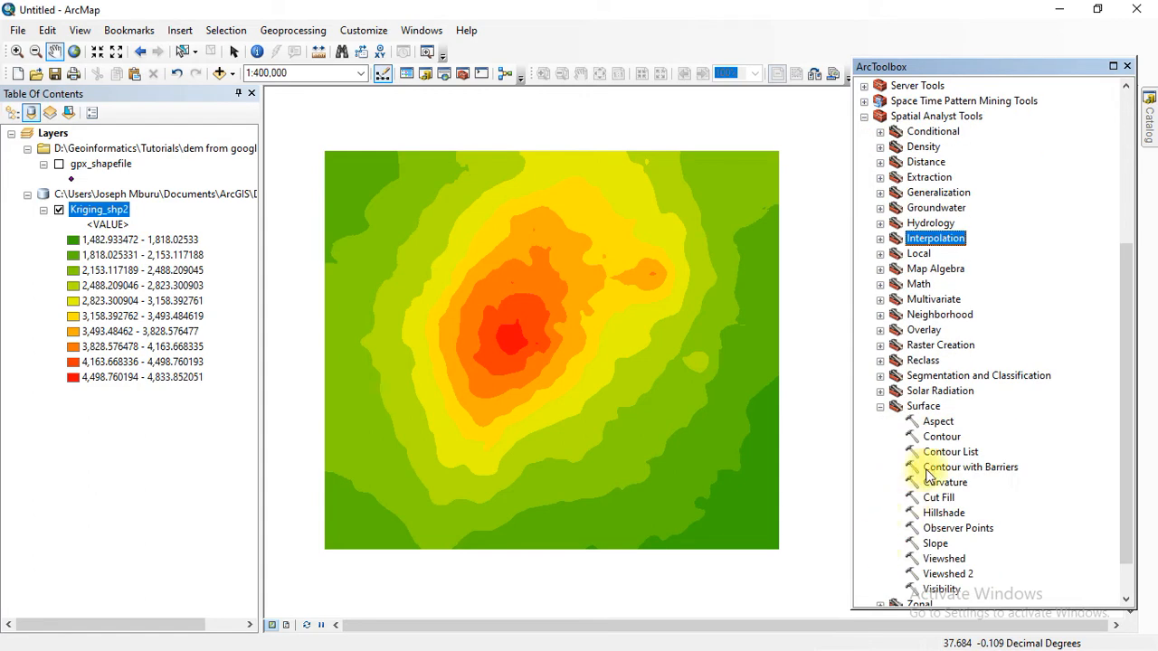
pyautogui.doubleClick(942, 437)
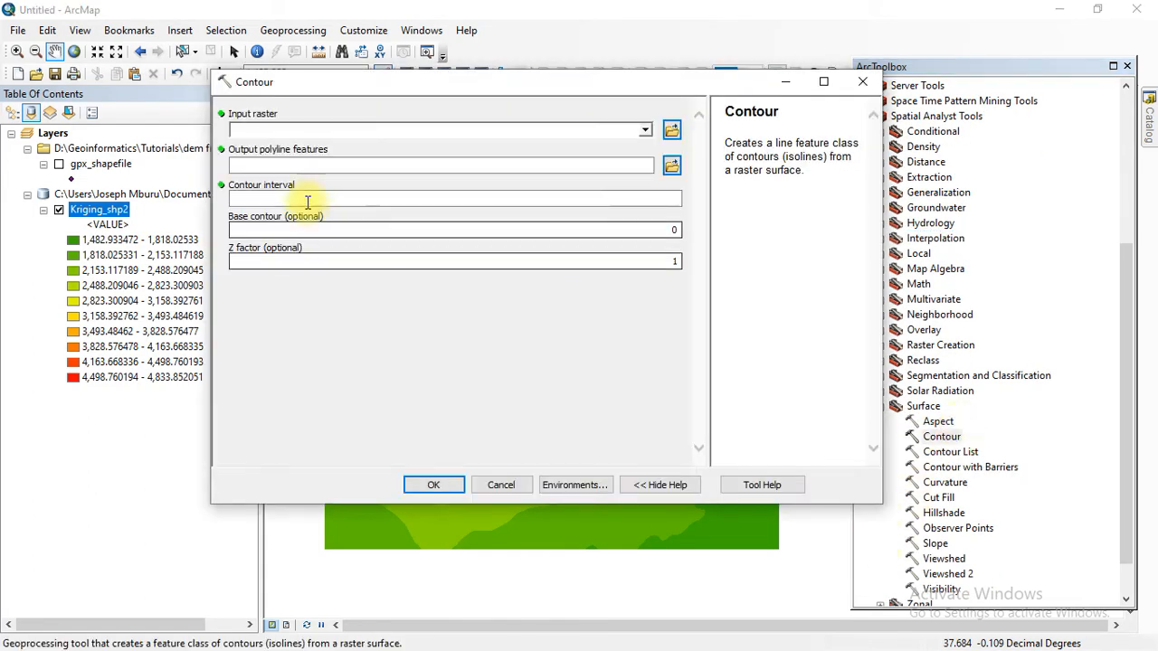
pyautogui.click(645, 130)
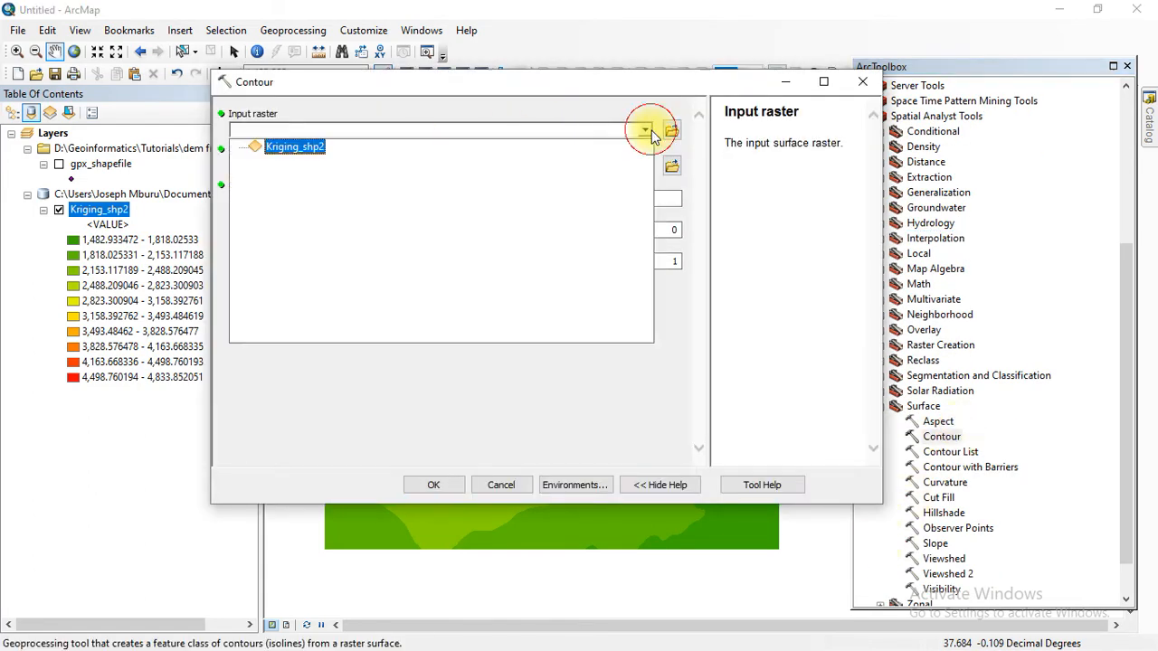
pyautogui.click(303, 148)
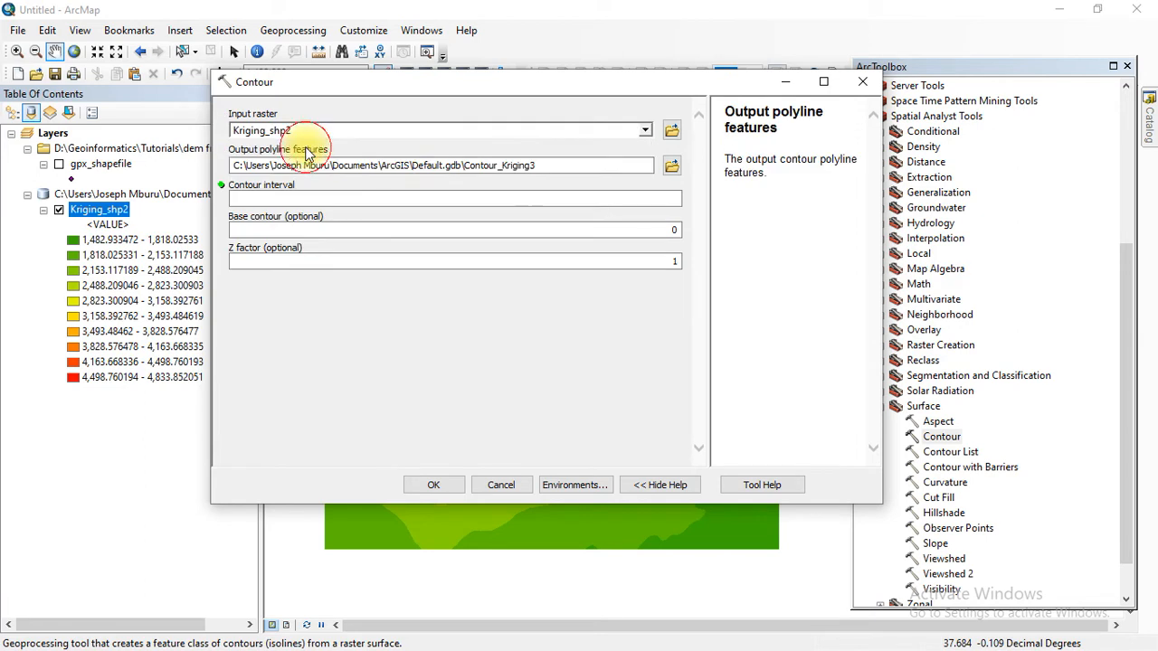
# Set the contour interval to 100 in the Contour tool.
pyautogui.click(430, 199)
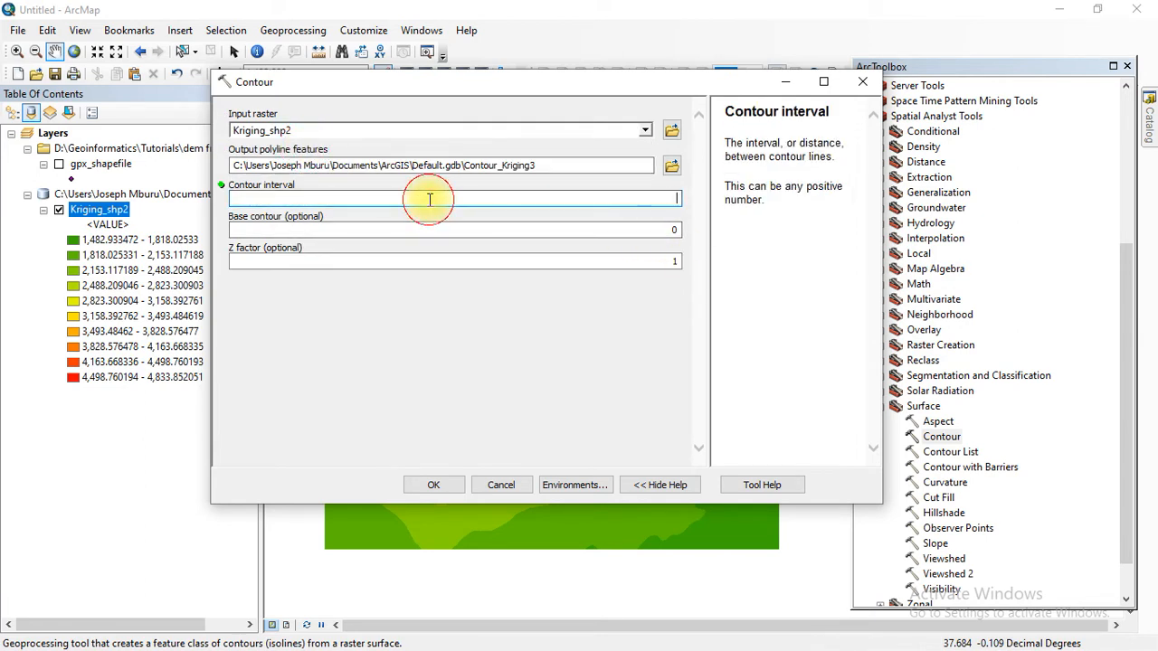
pyautogui.write('`')
pyautogui.write('1')
pyautogui.press('BackSpace')
pyautogui.press('BackSpace')
pyautogui.write('100')
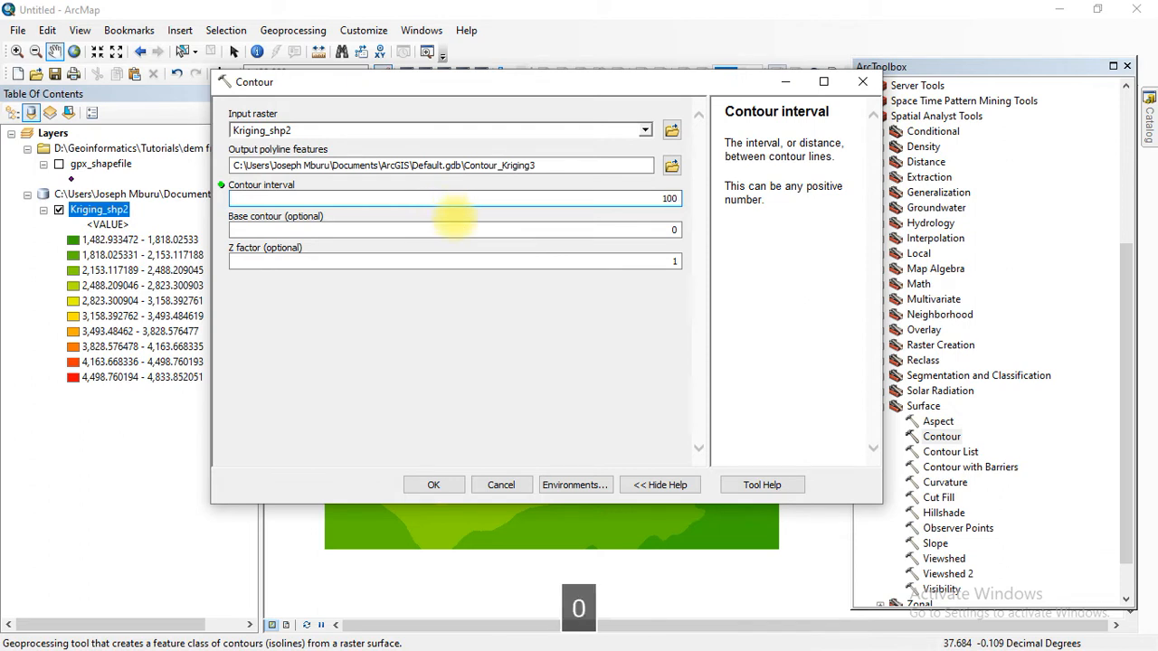
pyautogui.click(479, 362)
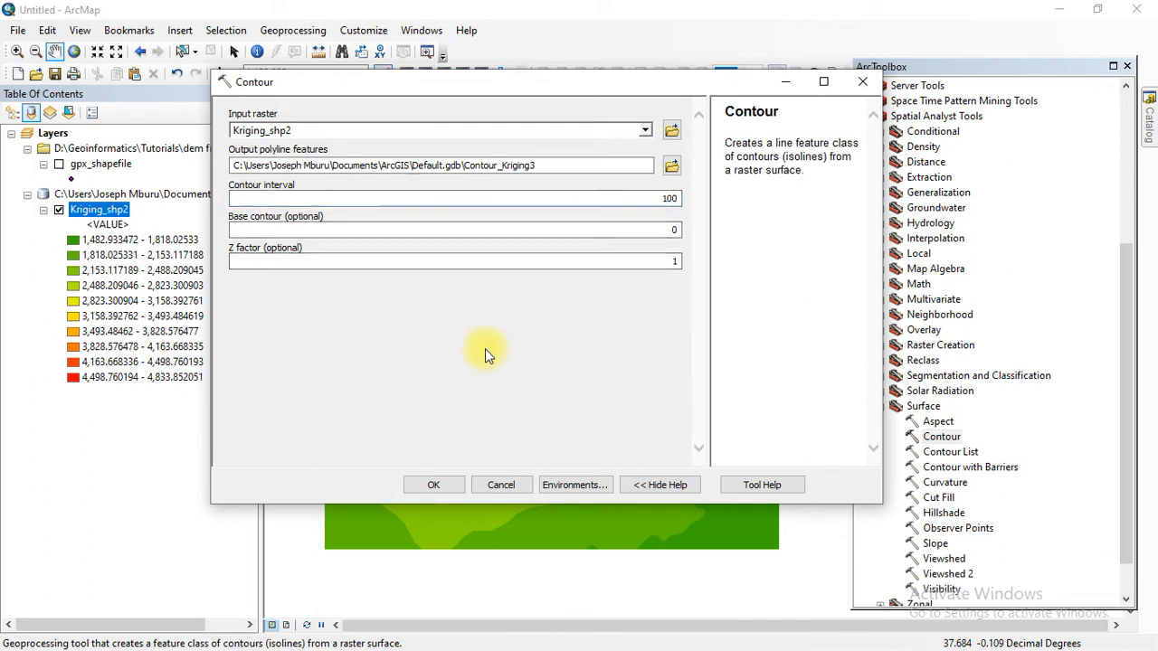
# Set the base contour to 1400 and run the Contour tool on Kriging_shp2.
pyautogui.click(674, 230)
pyautogui.press('Right')
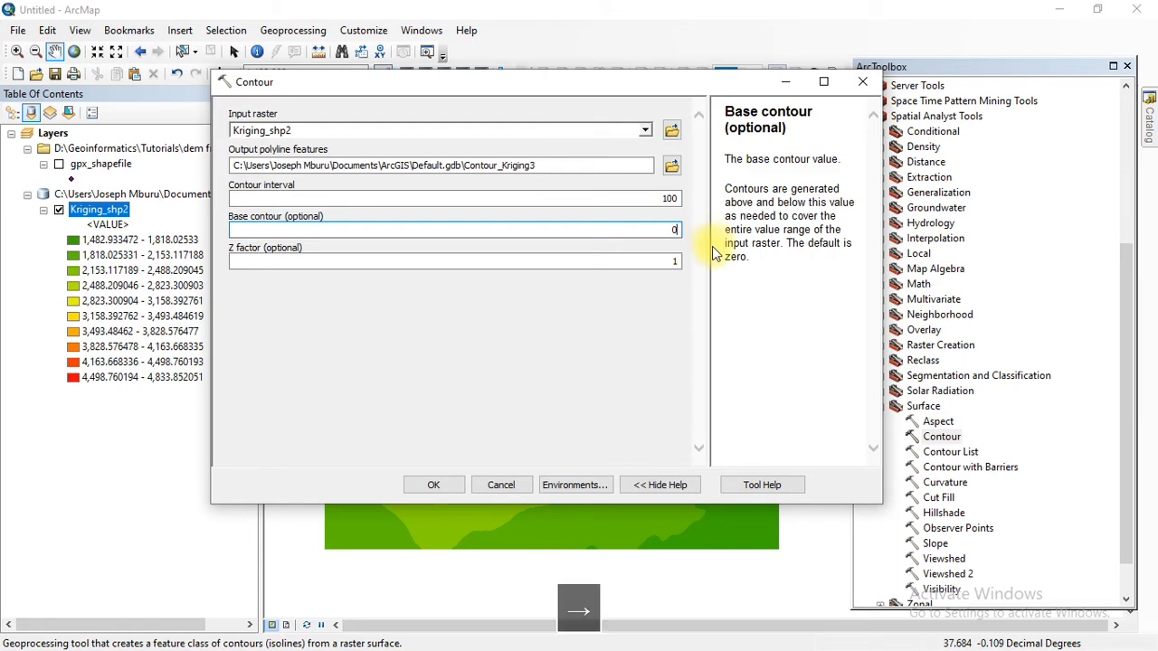
pyautogui.press('BackSpace')
pyautogui.moveTo(392, 82); pyautogui.dragTo(571, 125)
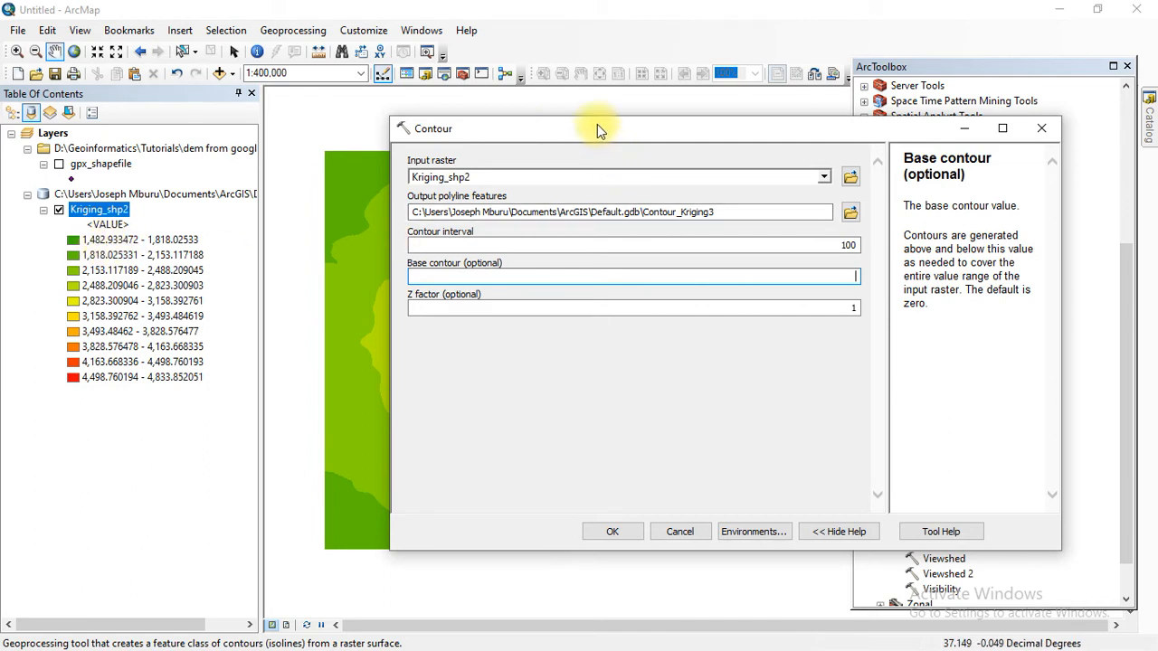
pyautogui.moveTo(602, 134); pyautogui.dragTo(517, 107)
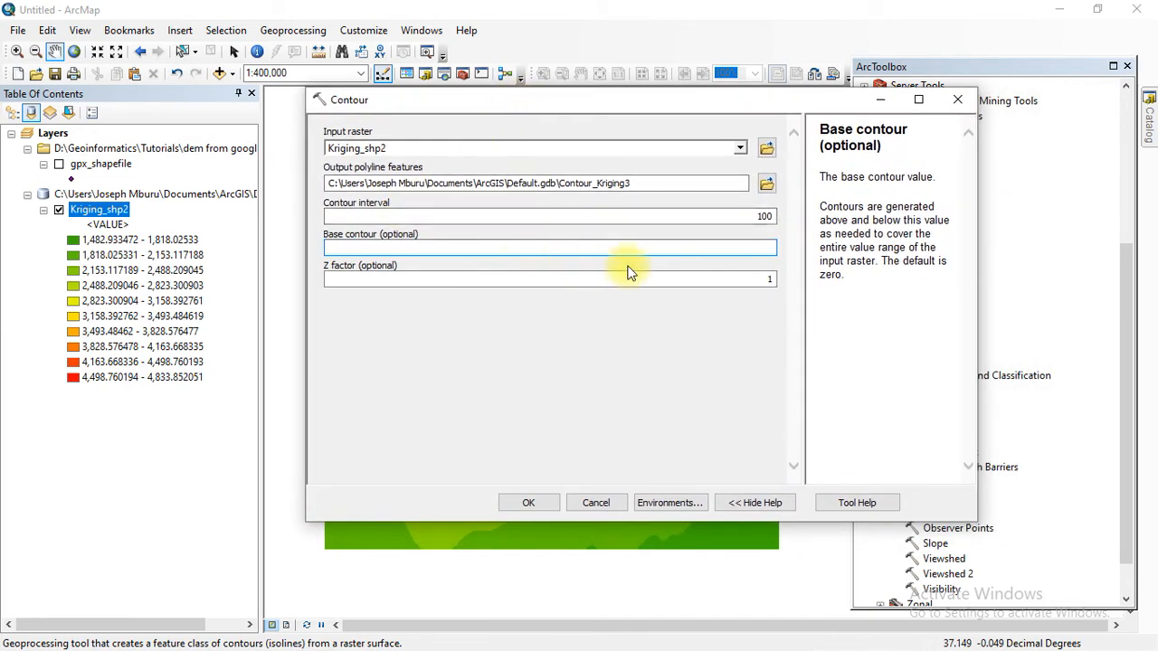
pyautogui.write('140')
pyautogui.click(568, 370)
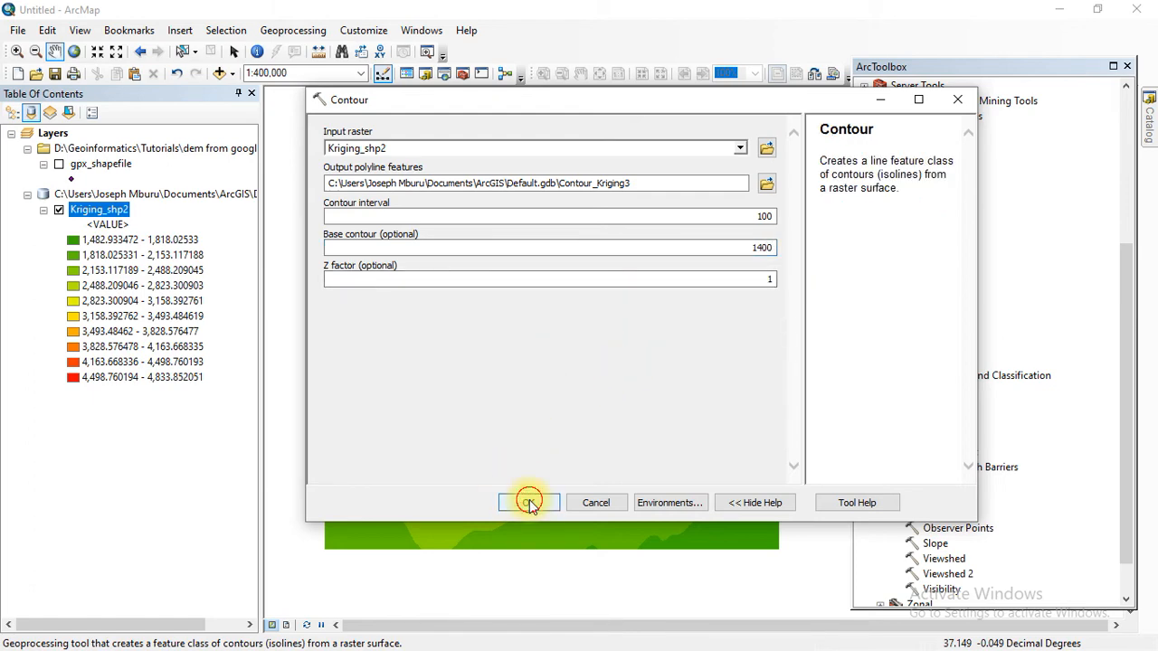
pyautogui.click(529, 503)
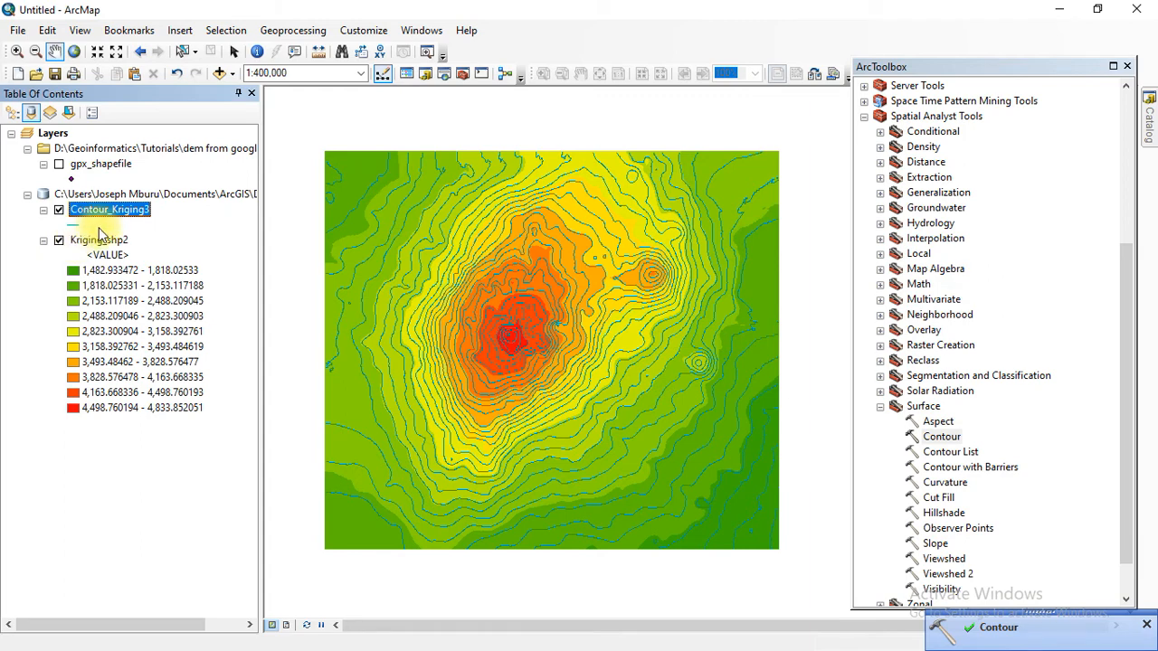
# Change the line color of the Contour_Kriging3 layer's single symbol to bright blue and apply it.
pyautogui.rightClick(105, 210)
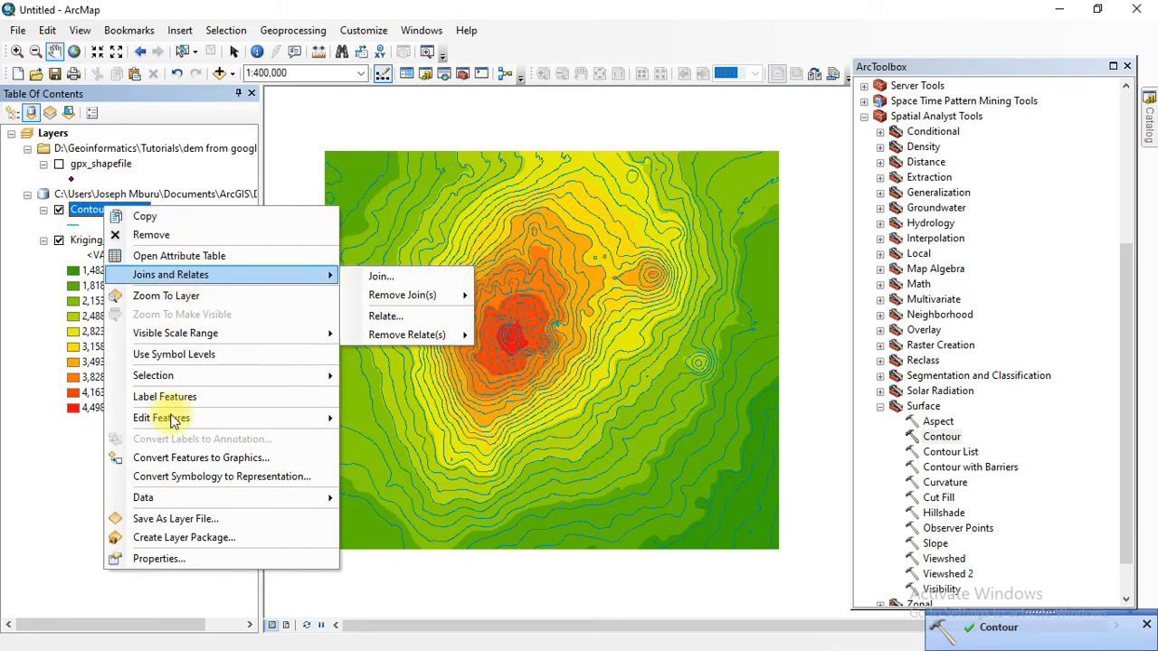
pyautogui.click(175, 560)
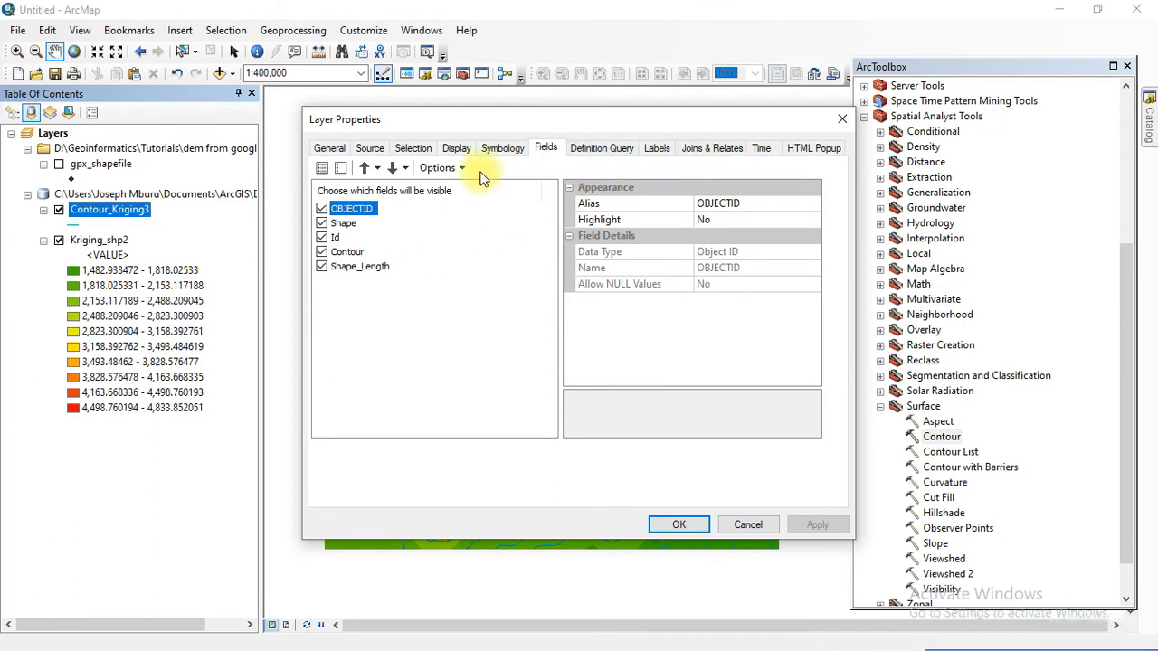
pyautogui.click(459, 151)
pyautogui.click(489, 152)
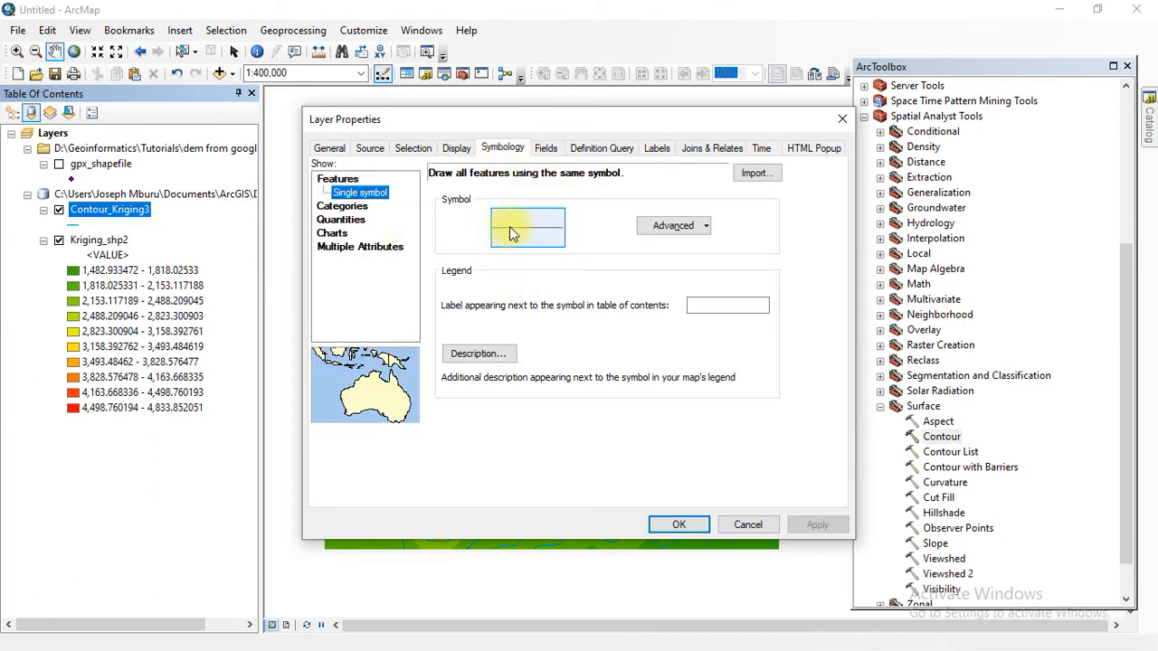
pyautogui.click(538, 228)
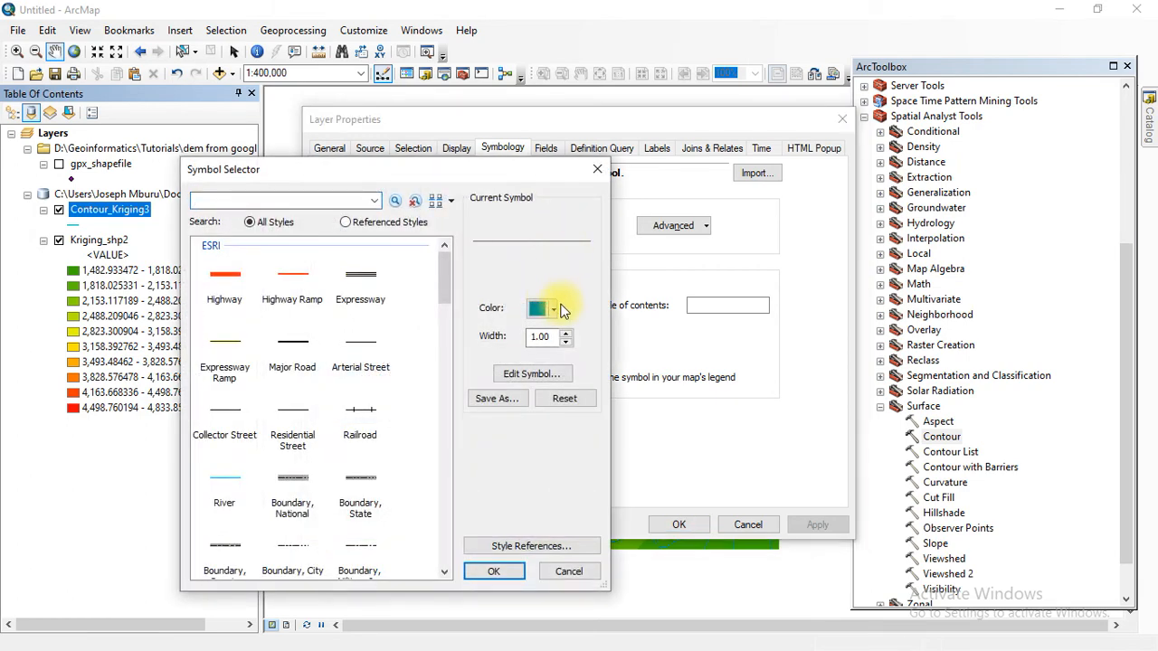
pyautogui.click(556, 310)
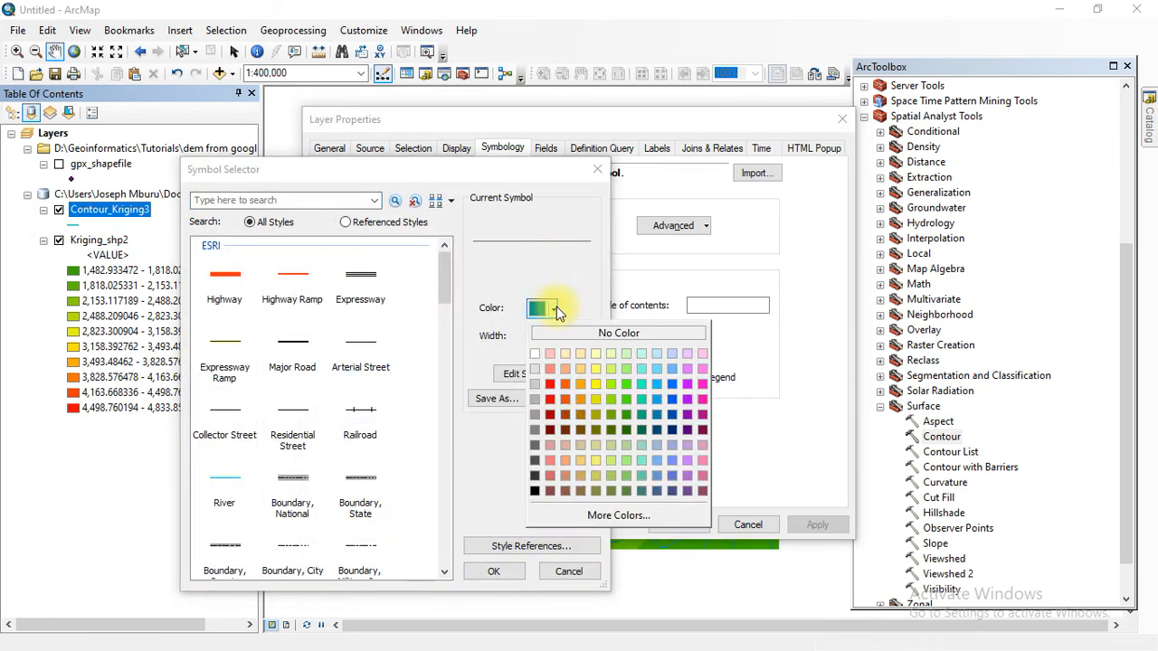
pyautogui.click(644, 399)
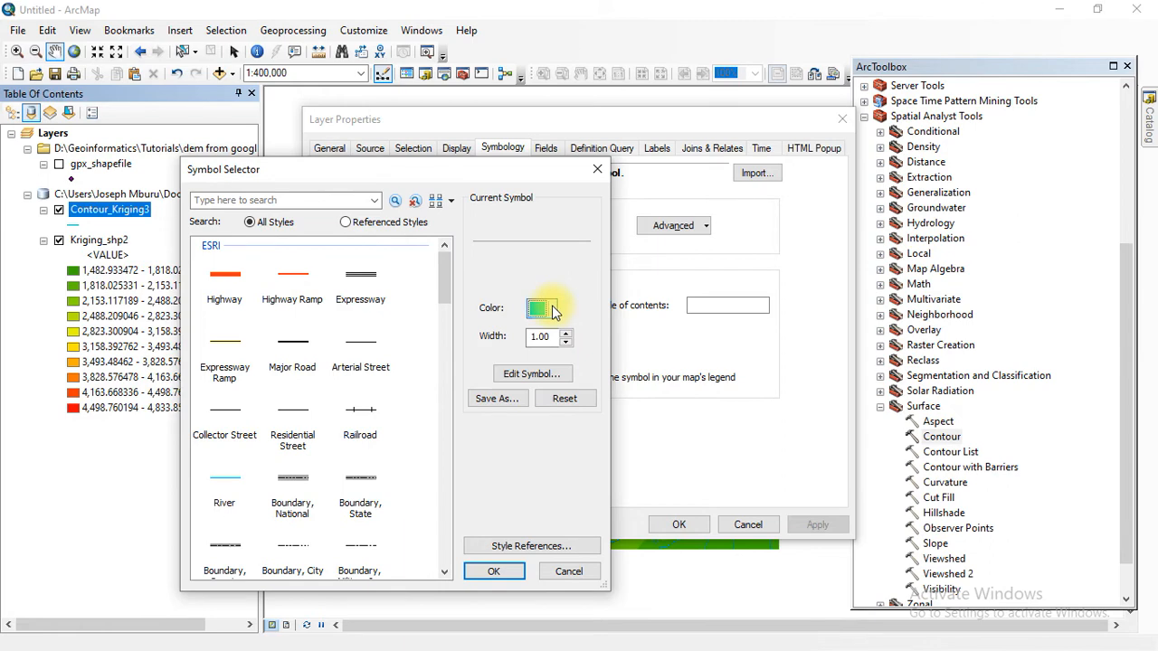
pyautogui.click(556, 312)
pyautogui.click(652, 383)
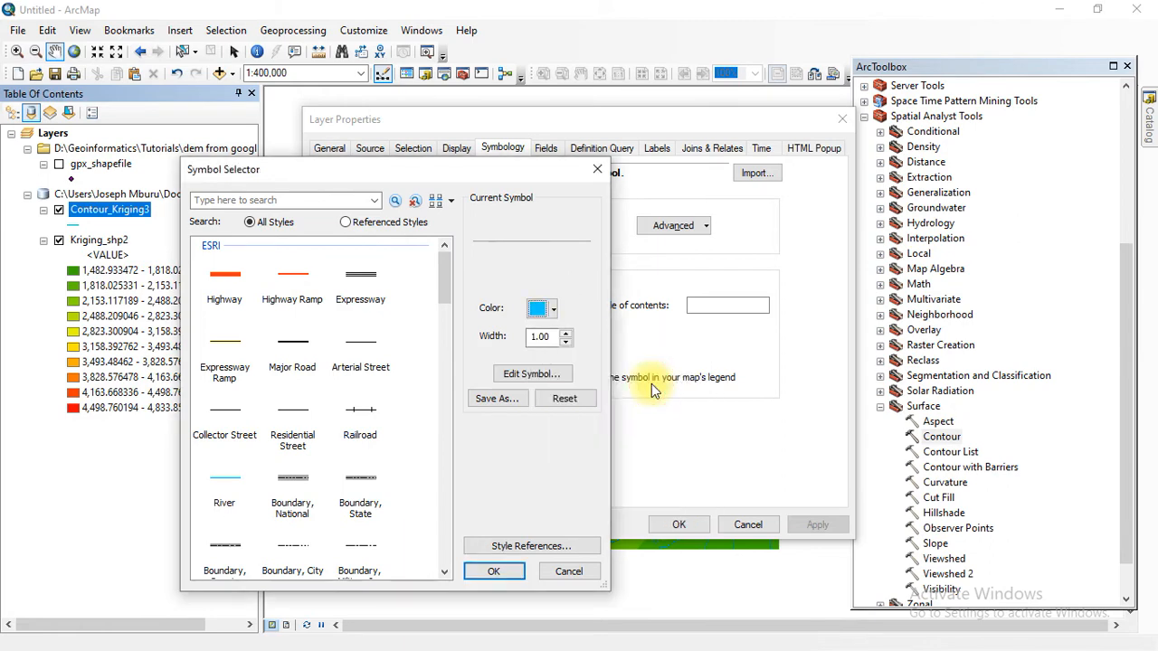
pyautogui.click(495, 571)
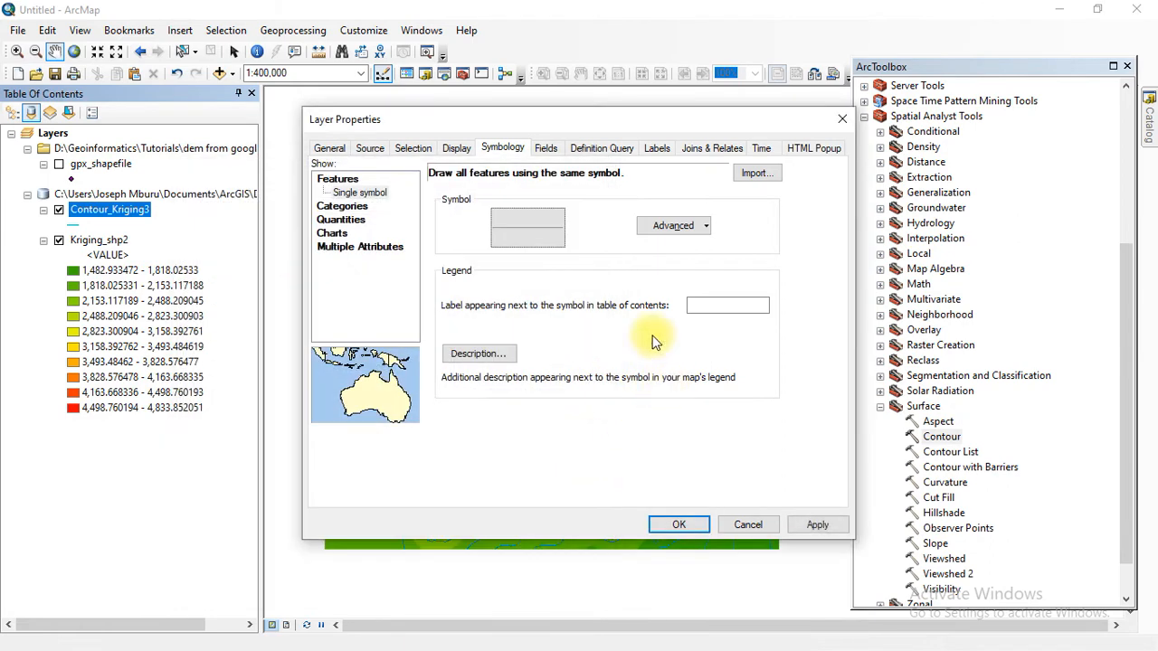
pyautogui.click(816, 526)
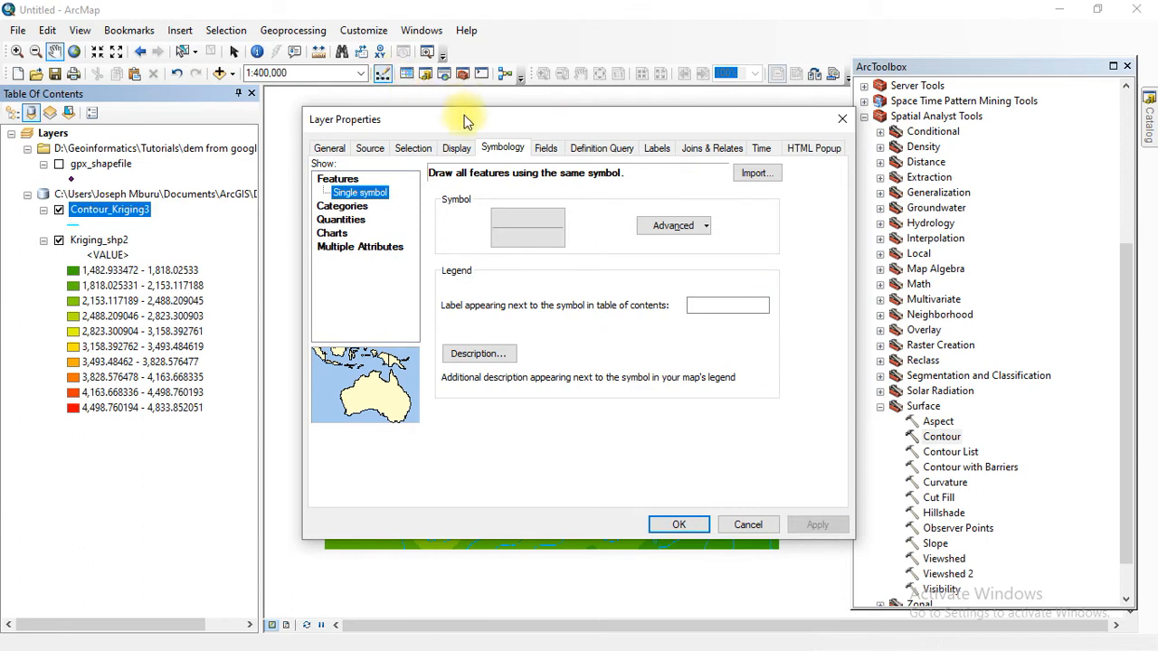
# Turn on labels for the Contour_Kriging3 layer using the Contour field, and apply the layer properties.
pyautogui.click(656, 152)
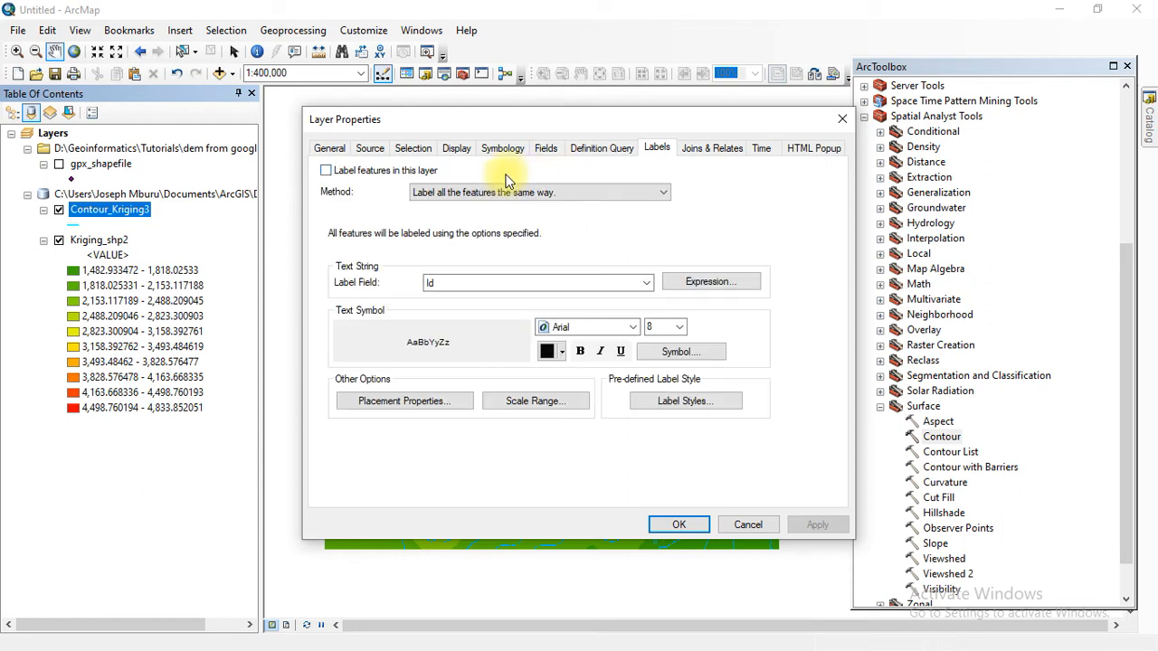
pyautogui.click(328, 172)
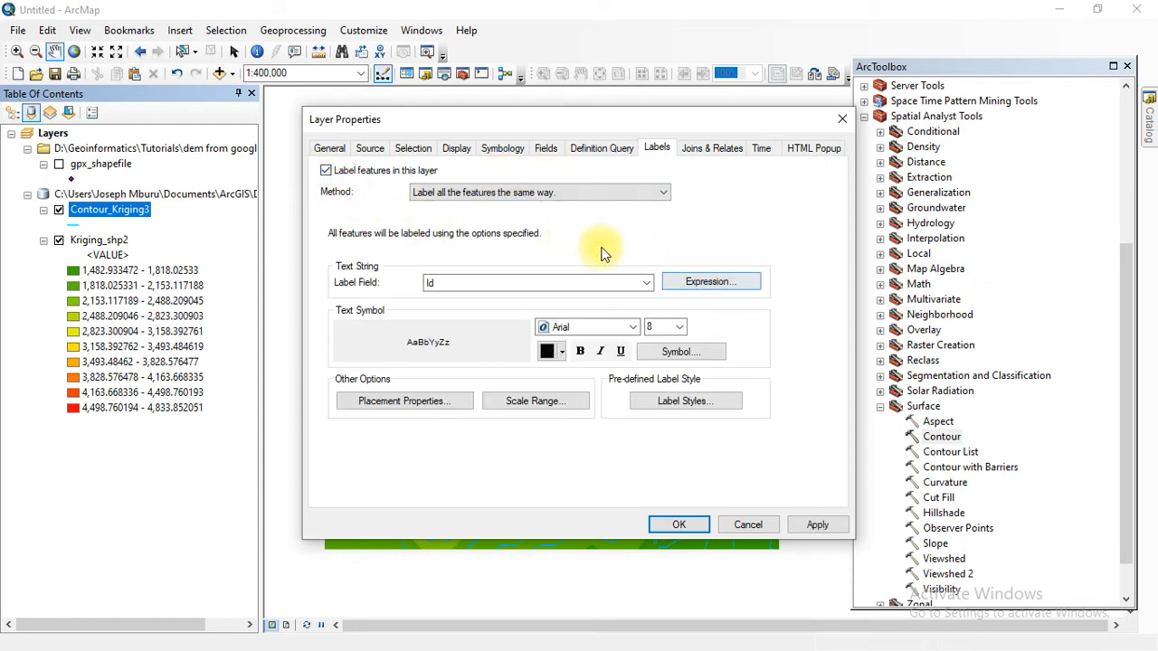
pyautogui.click(643, 282)
pyautogui.click(480, 320)
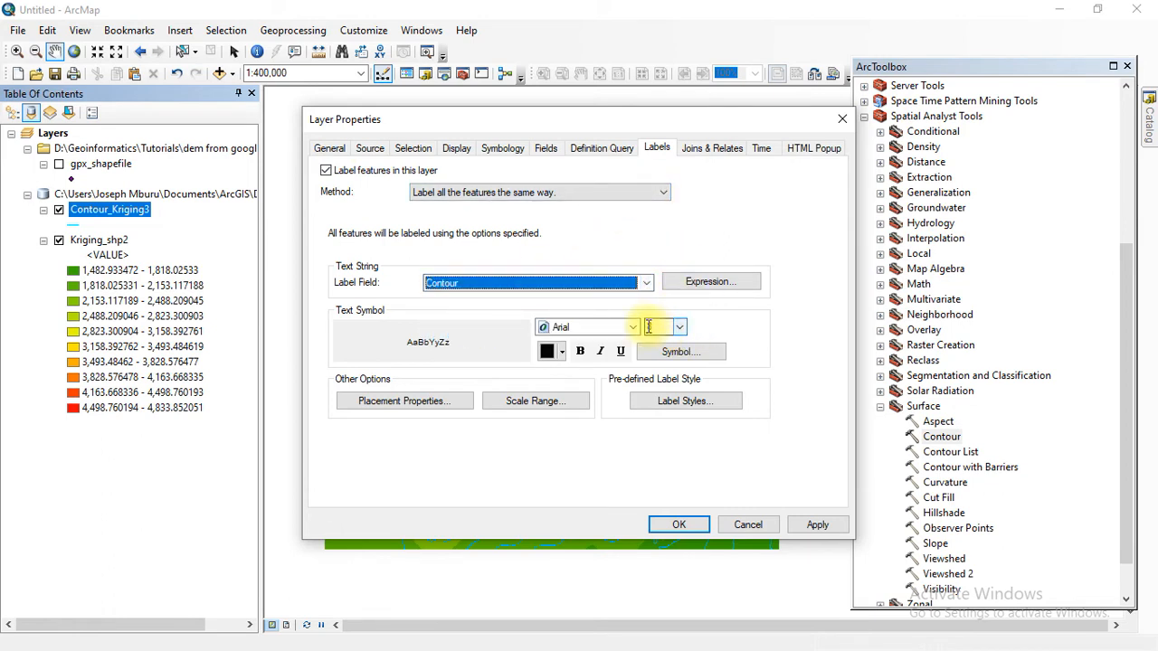
pyautogui.click(819, 525)
pyautogui.click(679, 524)
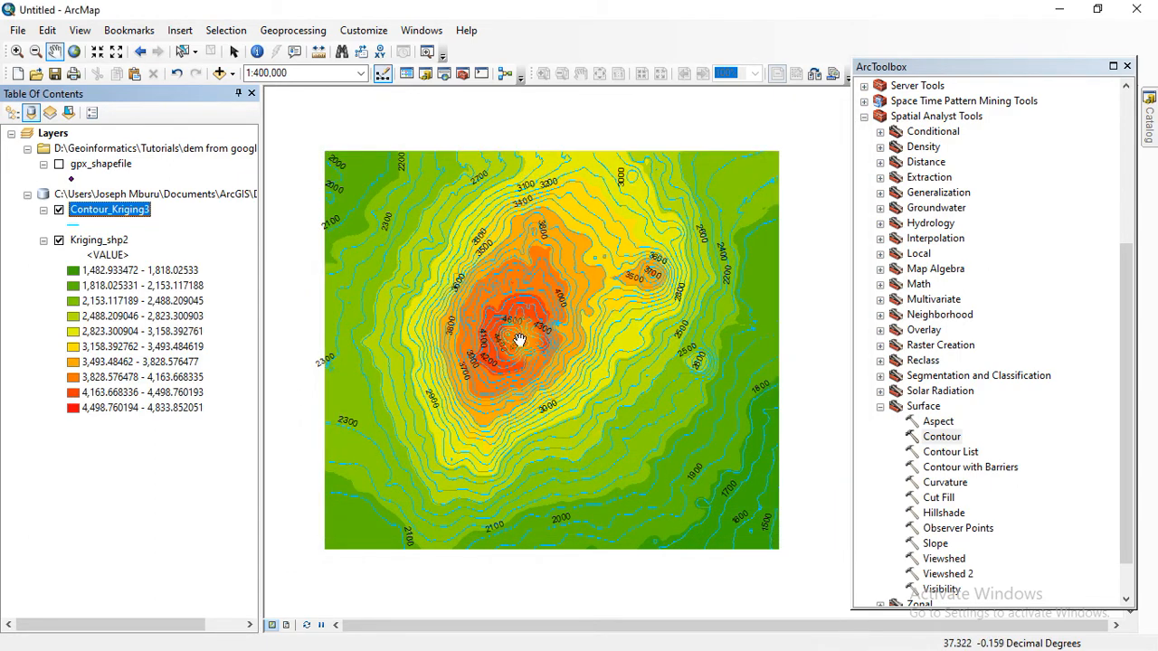
# Examine the labeled contour lines around the summit and over the surrounding slopes.
pyautogui.scroll(1, 513, 343)
pyautogui.scroll(-1, 513, 343)
pyautogui.scroll(-1, 519, 337)
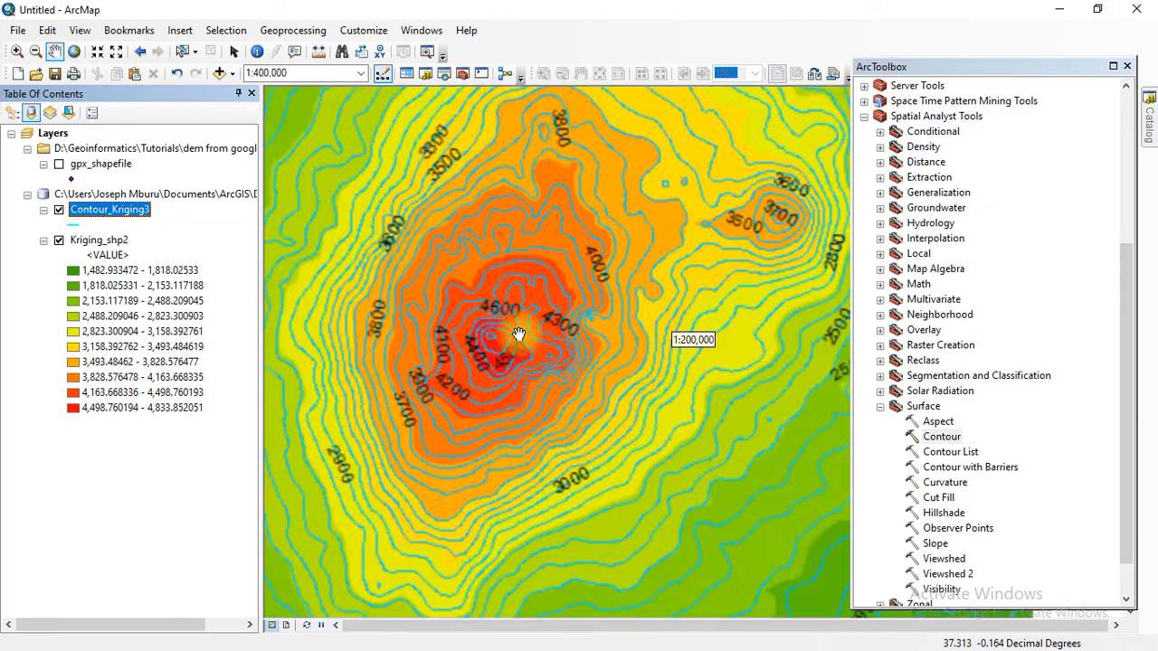
pyautogui.scroll(-1, 511, 285)
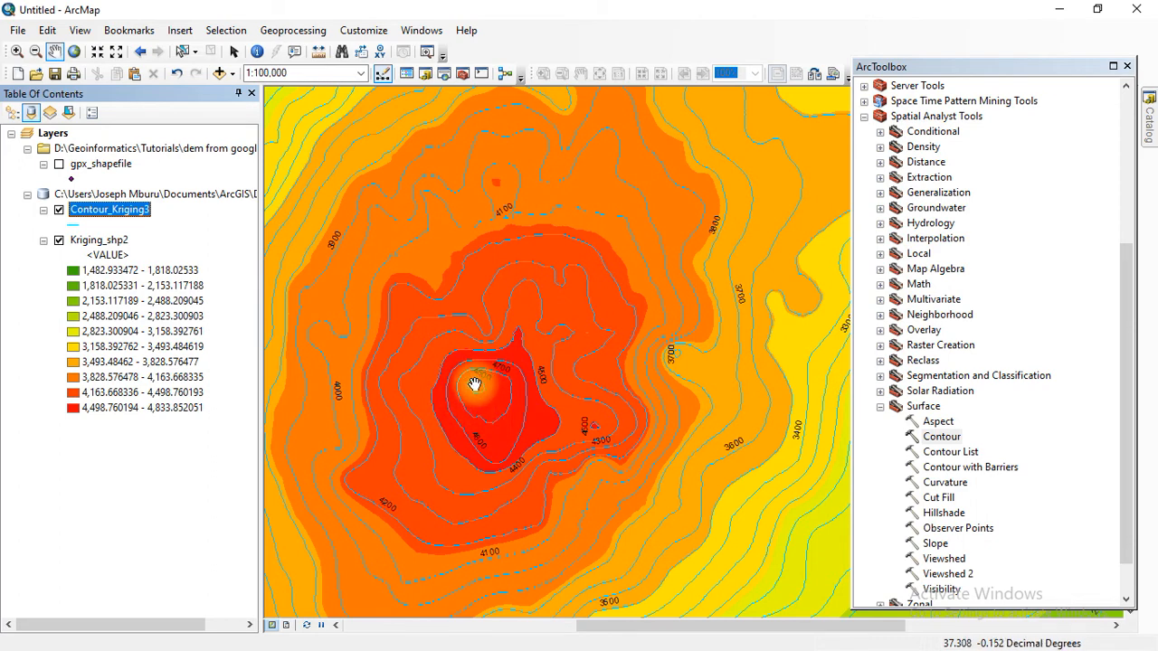
pyautogui.scroll(-2, 543, 370)
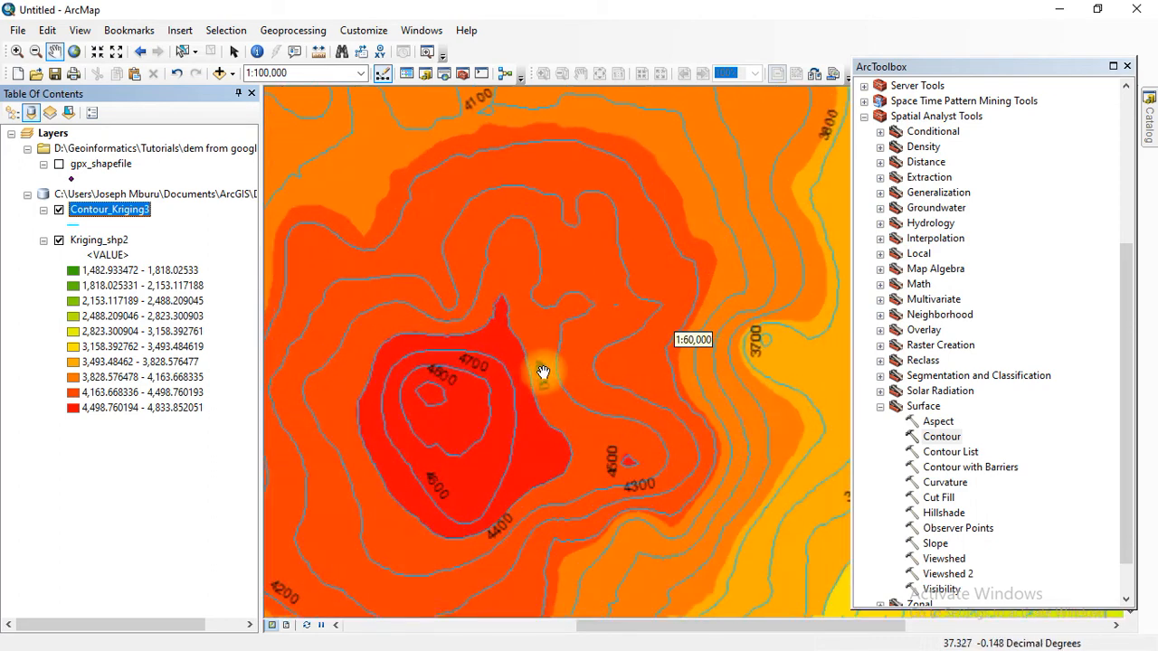
pyautogui.scroll(4, 542, 380)
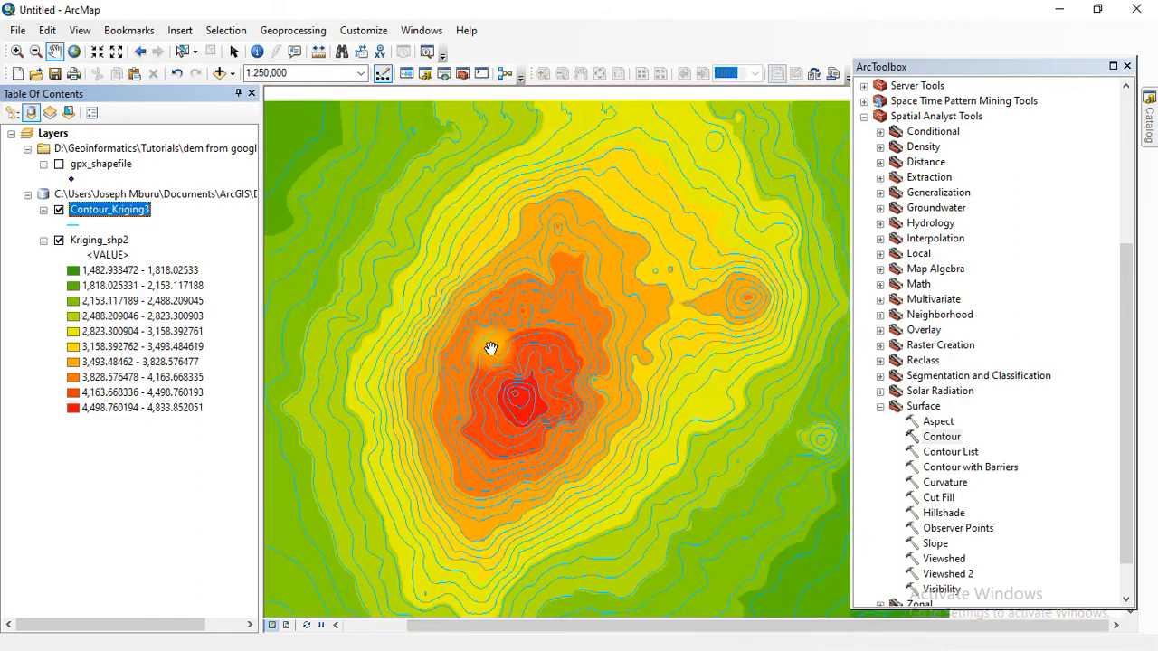
pyautogui.moveTo(686, 608); pyautogui.dragTo(561, 304)
pyautogui.moveTo(522, 237); pyautogui.dragTo(634, 382)
# Enable the hillshade effect in the Kriging_shp2 symbology and apply the layer properties.
pyautogui.rightClick(101, 242)
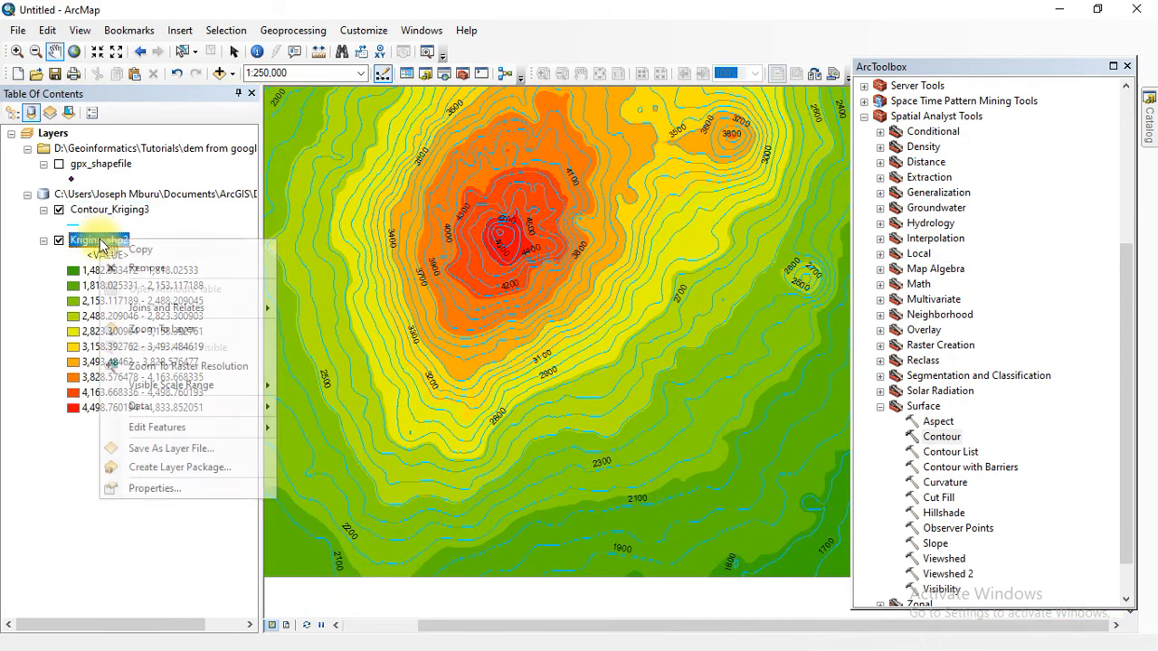
pyautogui.click(155, 490)
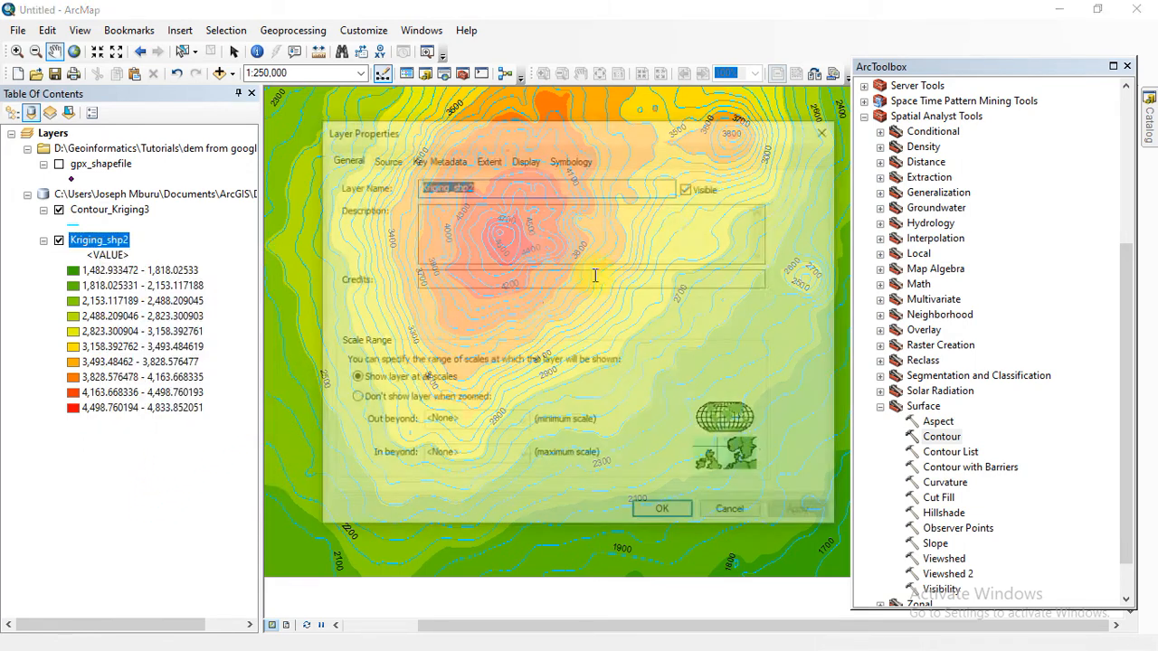
pyautogui.click(533, 158)
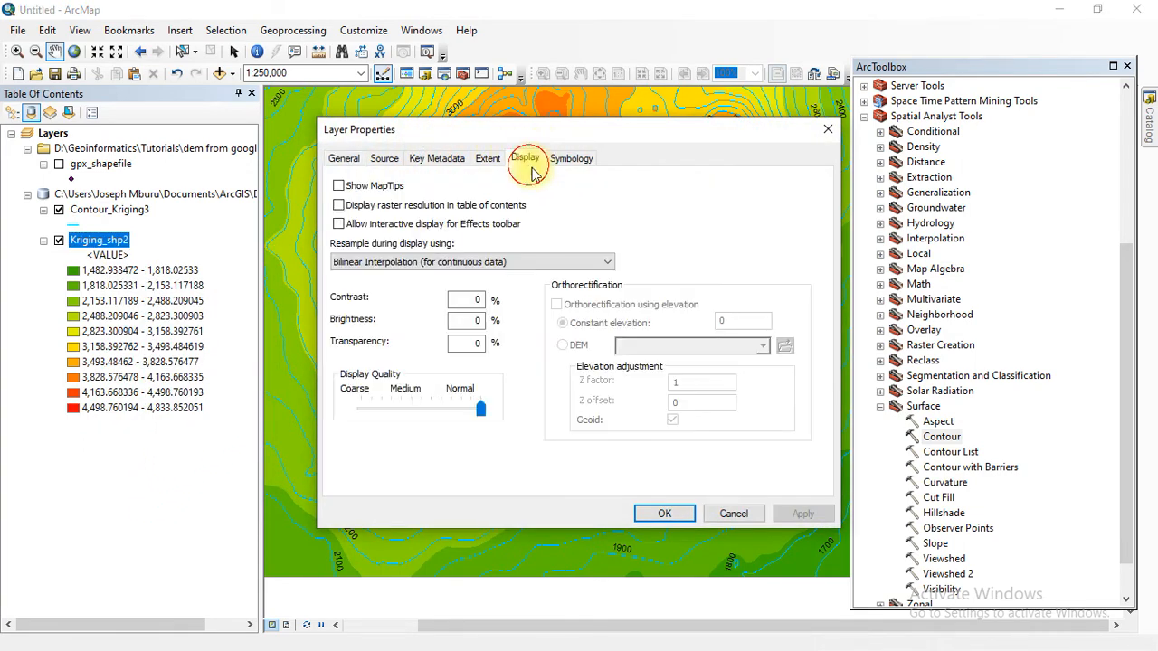
pyautogui.click(573, 161)
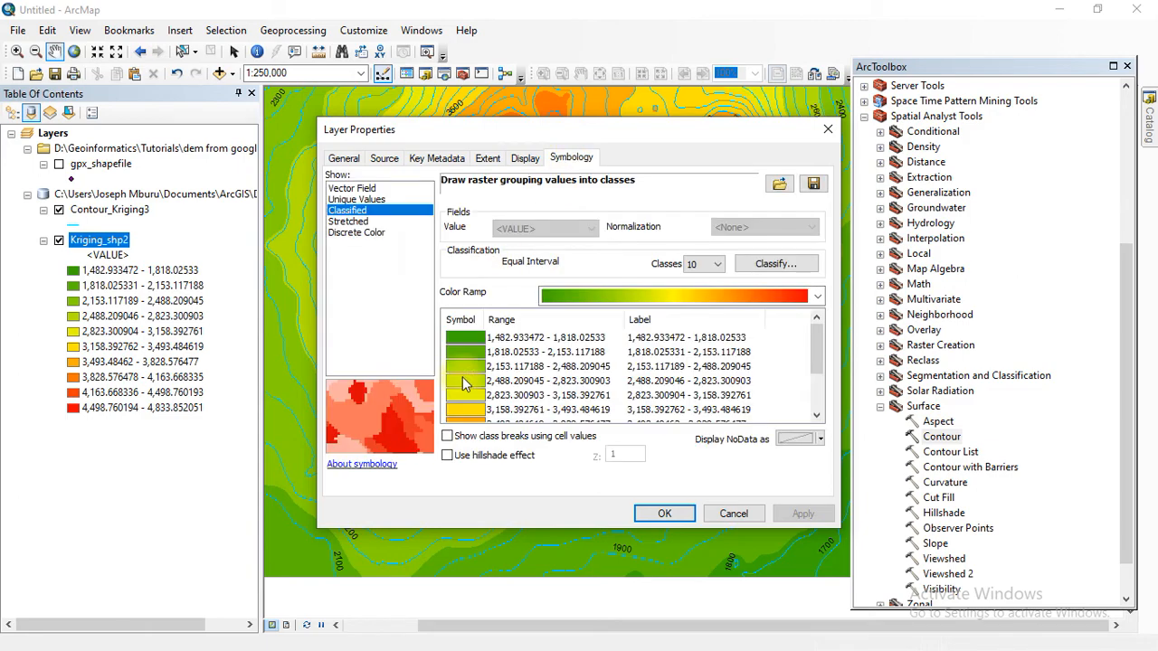
pyautogui.click(449, 456)
pyautogui.moveTo(724, 129); pyautogui.dragTo(225, 109)
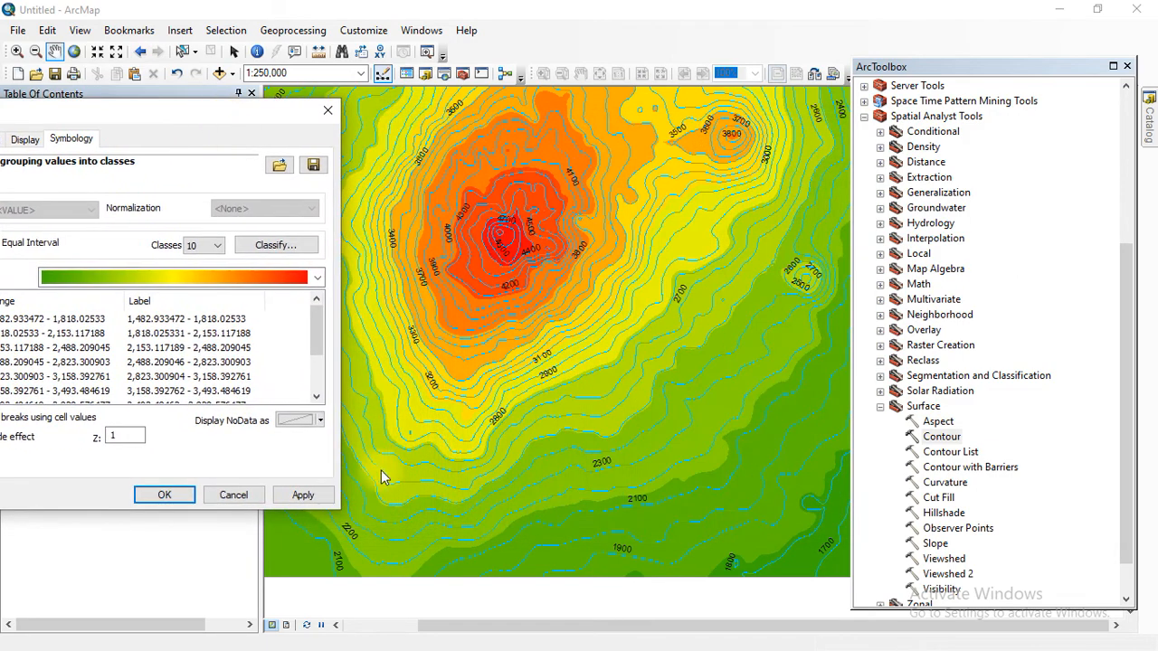
pyautogui.click(319, 495)
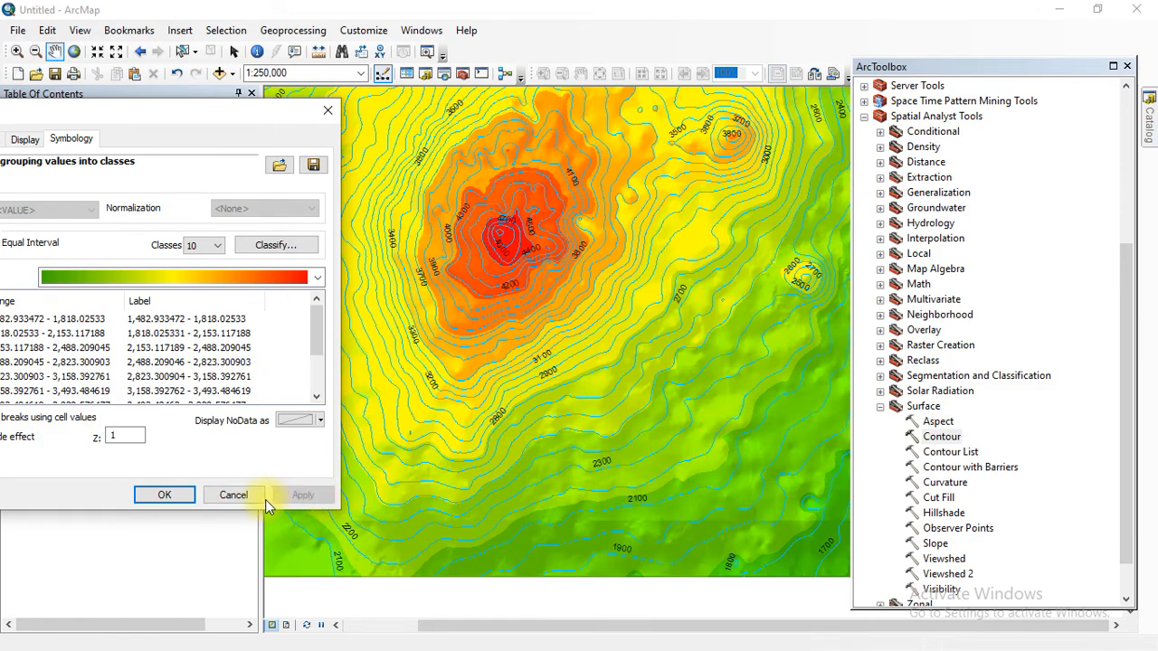
pyautogui.click(165, 495)
# Examine the hillshaded Kriging_shp2 surface with its contours over the full extent, and collapse the Surface toolset.
pyautogui.scroll(2, 571, 375)
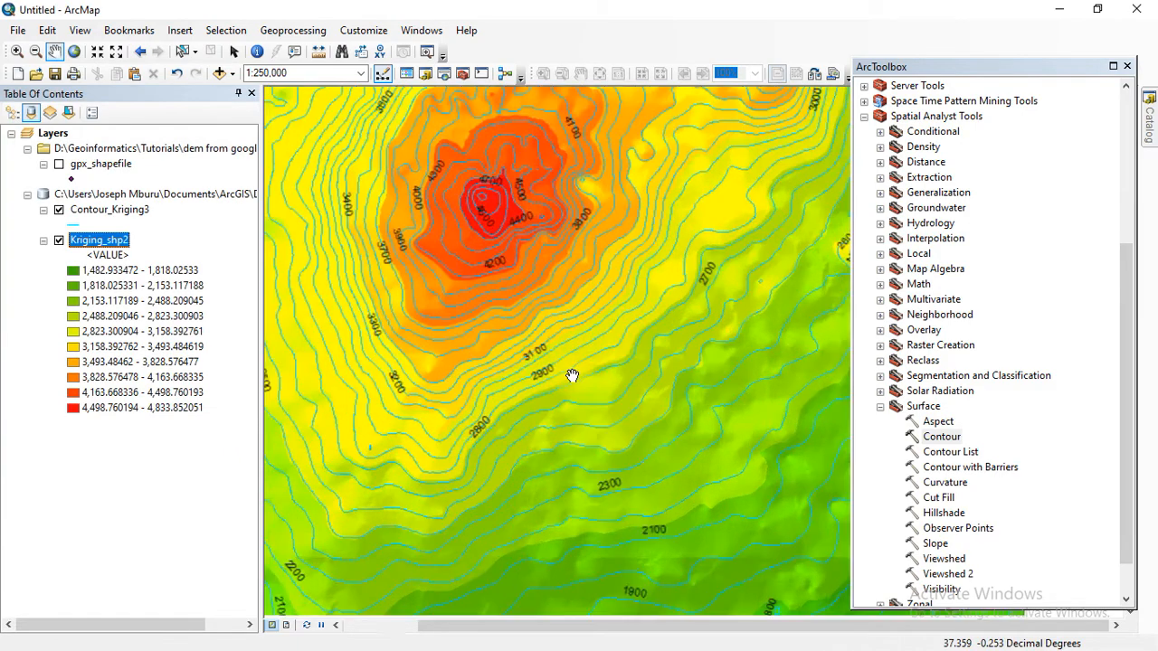
pyautogui.scroll(-5, 592, 364)
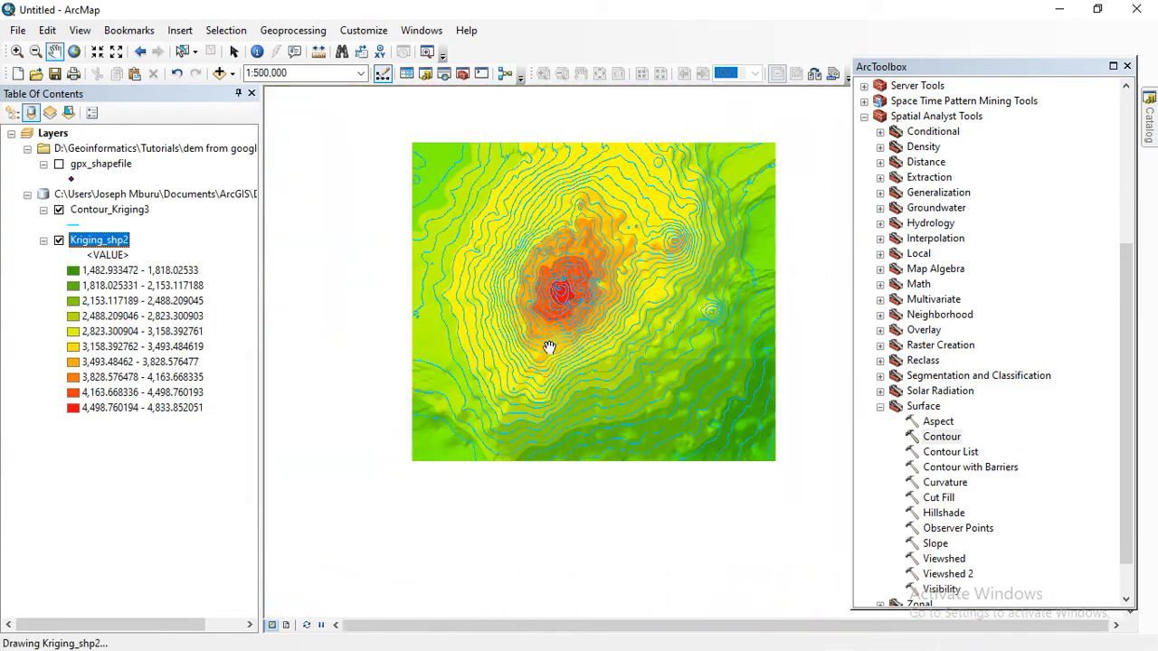
pyautogui.moveTo(584, 289); pyautogui.dragTo(499, 314)
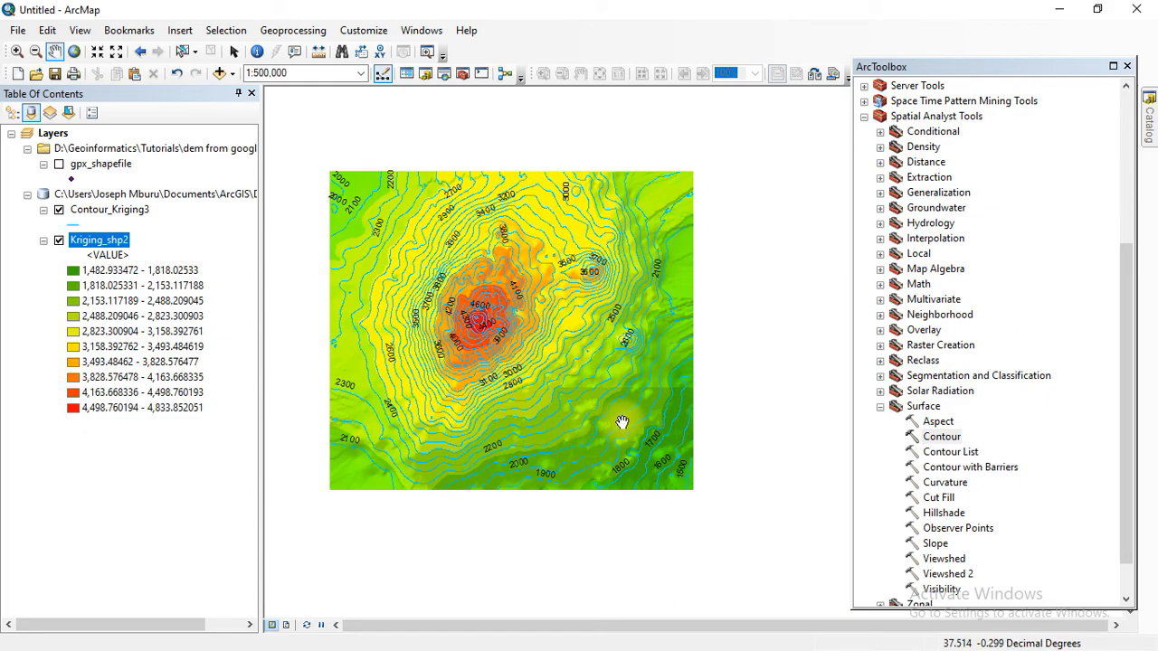
pyautogui.moveTo(478, 313); pyautogui.dragTo(521, 358)
pyautogui.click(881, 408)
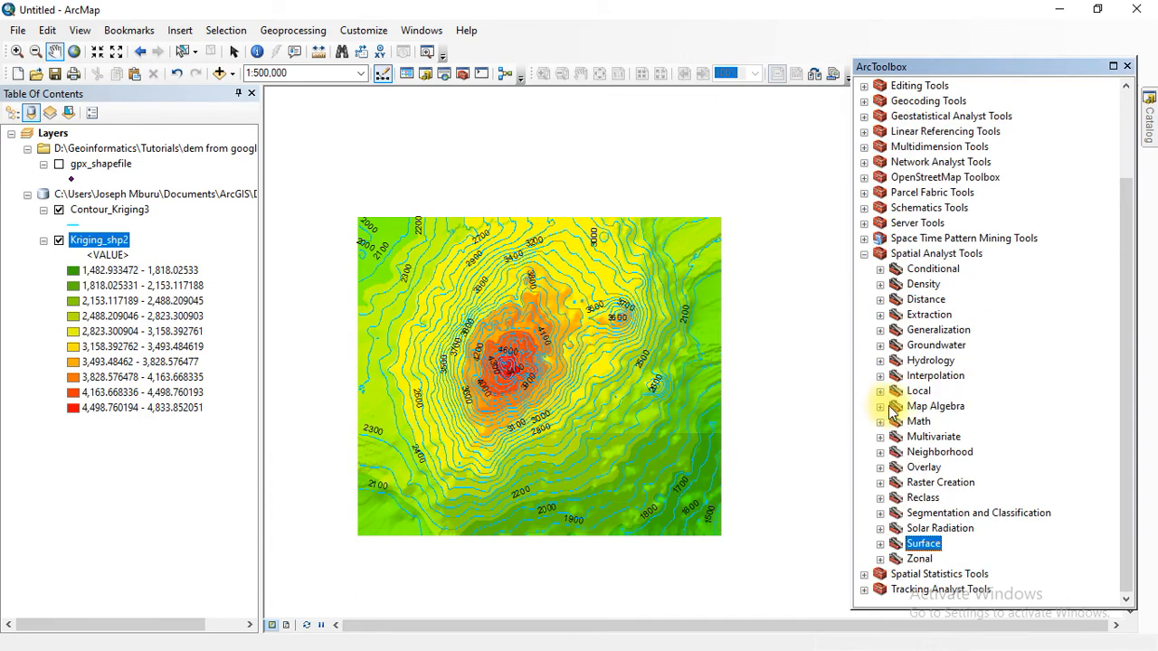
# Browse the 3D Analyst conversion toolsets and open the Raster to TIN tool for raster sources.
pyautogui.click(864, 256)
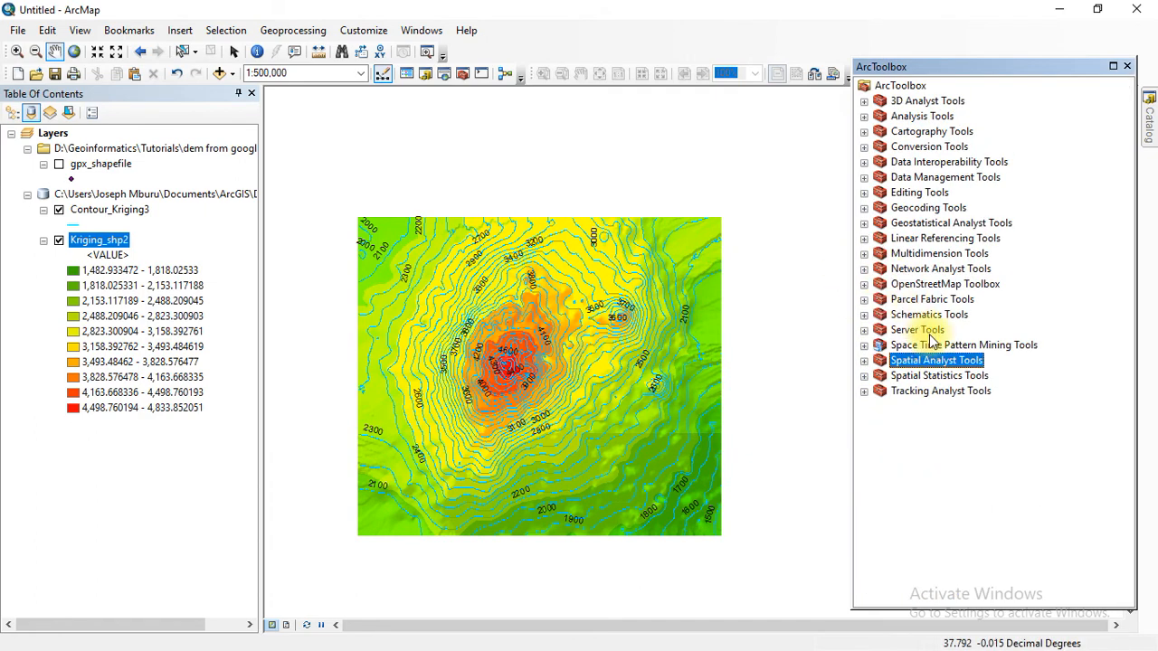
pyautogui.click(864, 101)
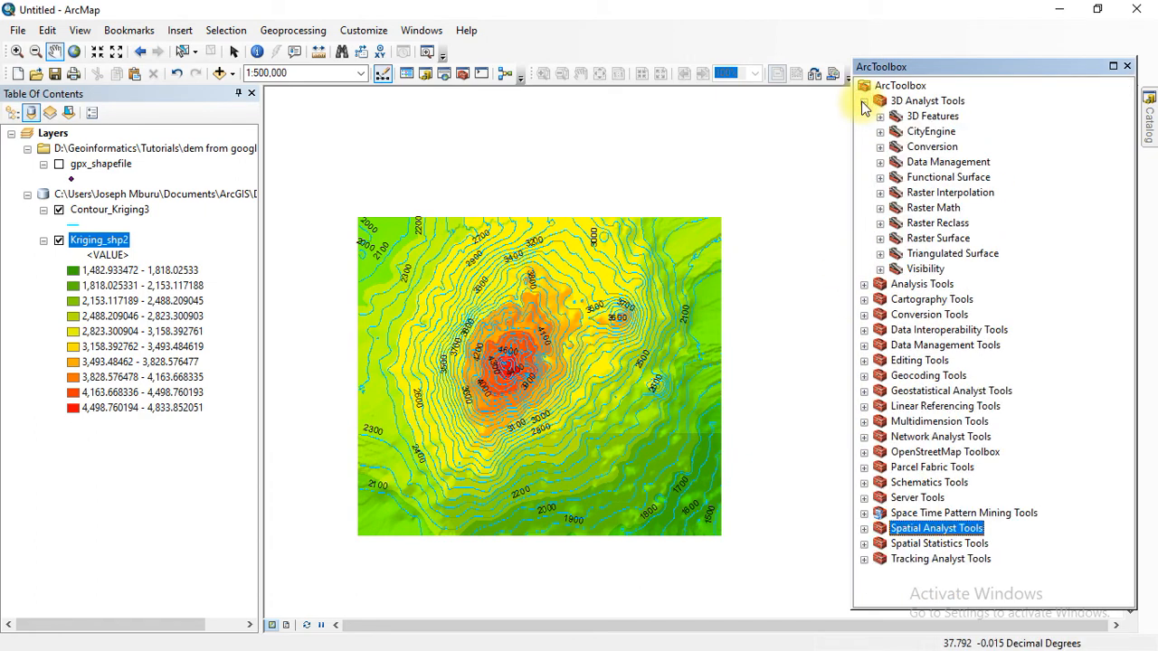
pyautogui.click(881, 146)
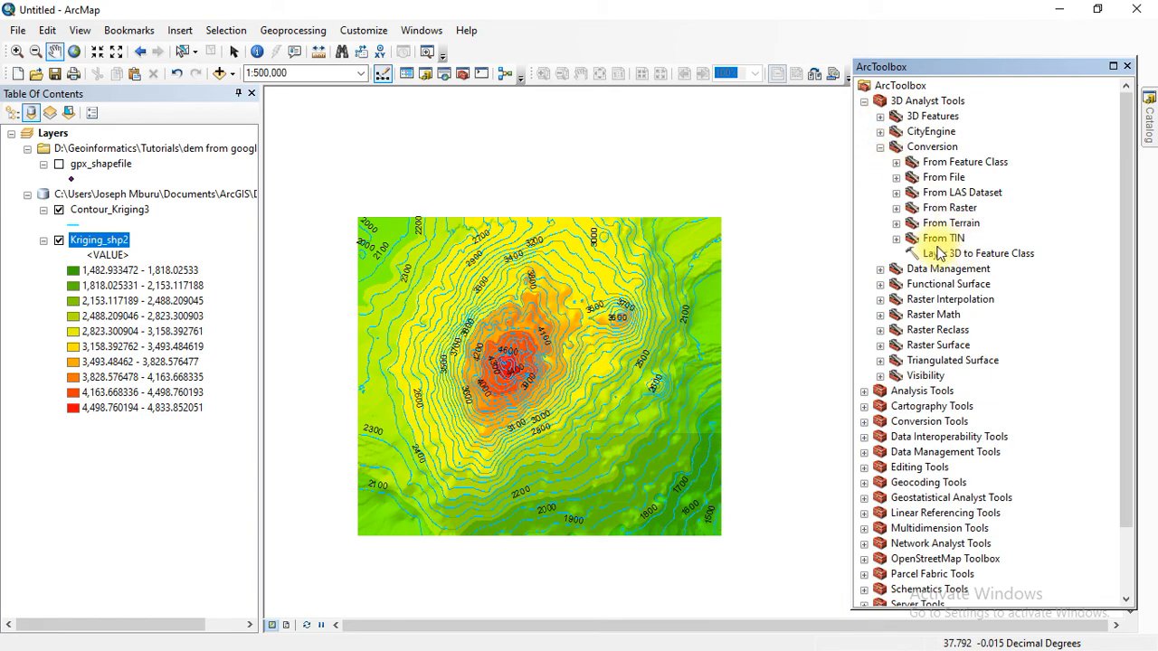
pyautogui.click(895, 163)
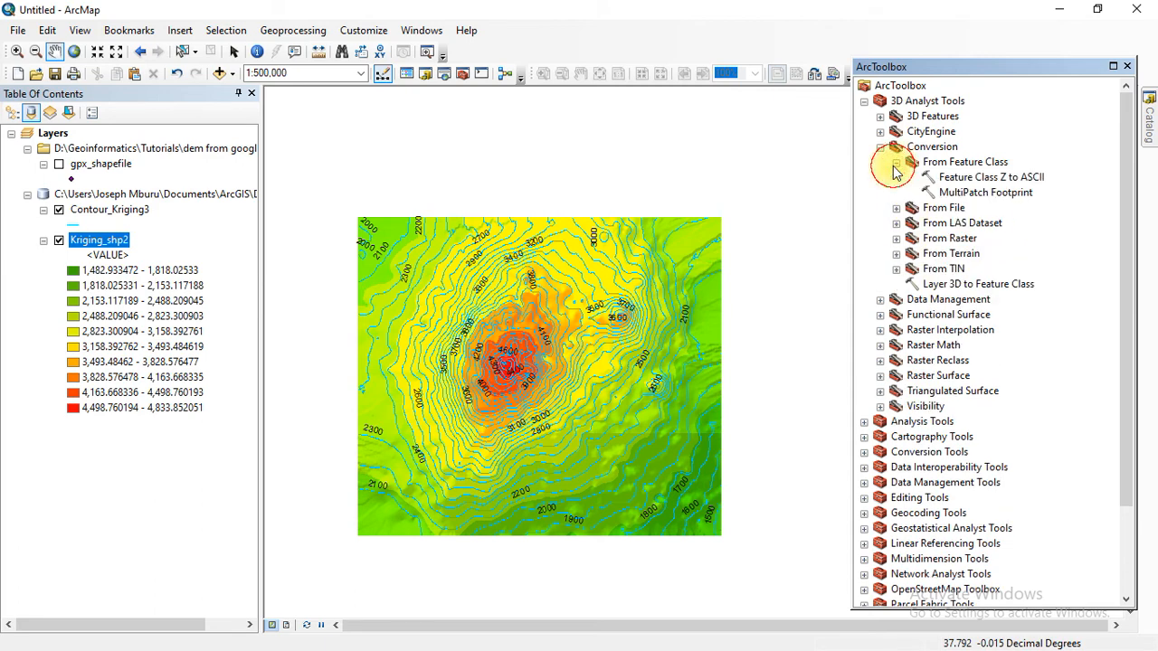
pyautogui.click(895, 163)
pyautogui.click(895, 177)
pyautogui.click(896, 178)
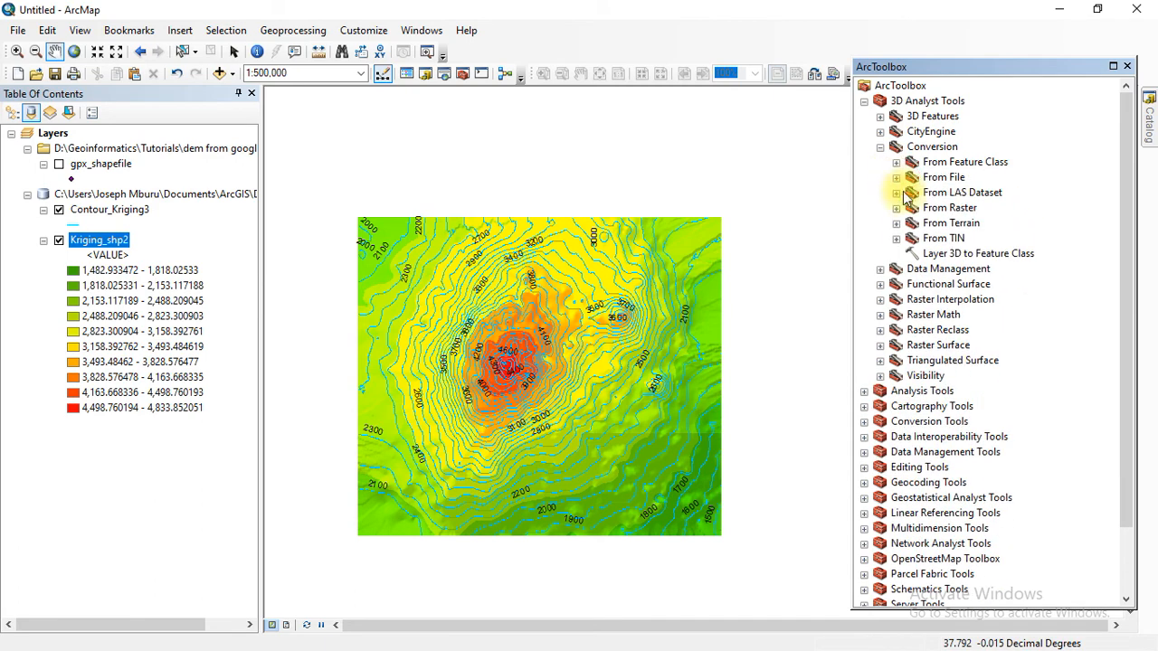
pyautogui.click(895, 193)
pyautogui.click(895, 193)
pyautogui.click(896, 208)
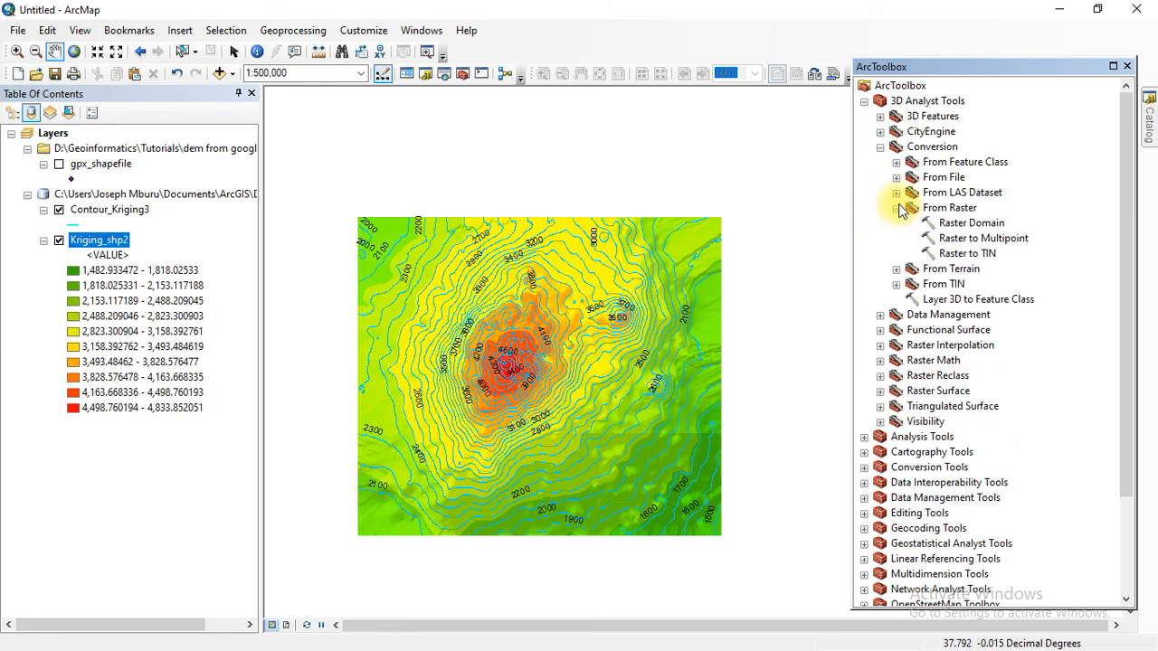
pyautogui.click(968, 254)
pyautogui.doubleClick(966, 254)
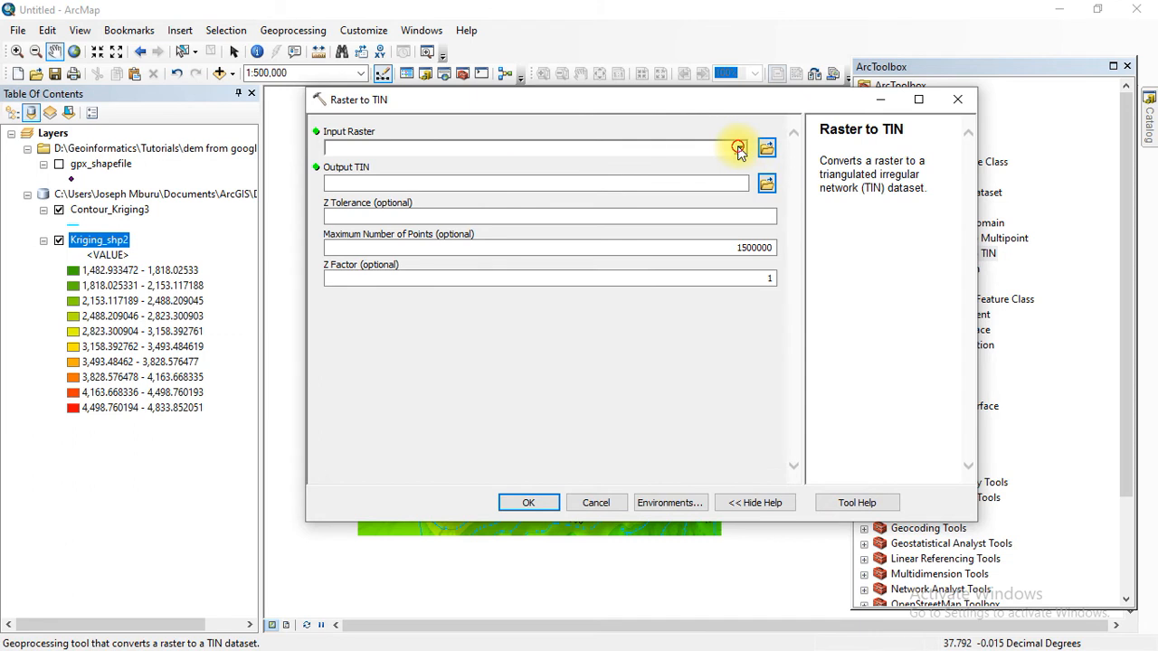
# Convert the Kriging_shp2 raster to a TIN named Kriging_shp2_RasterTin, keeping the default tolerance, maximum points and Z factor.
pyautogui.click(739, 149)
pyautogui.click(402, 168)
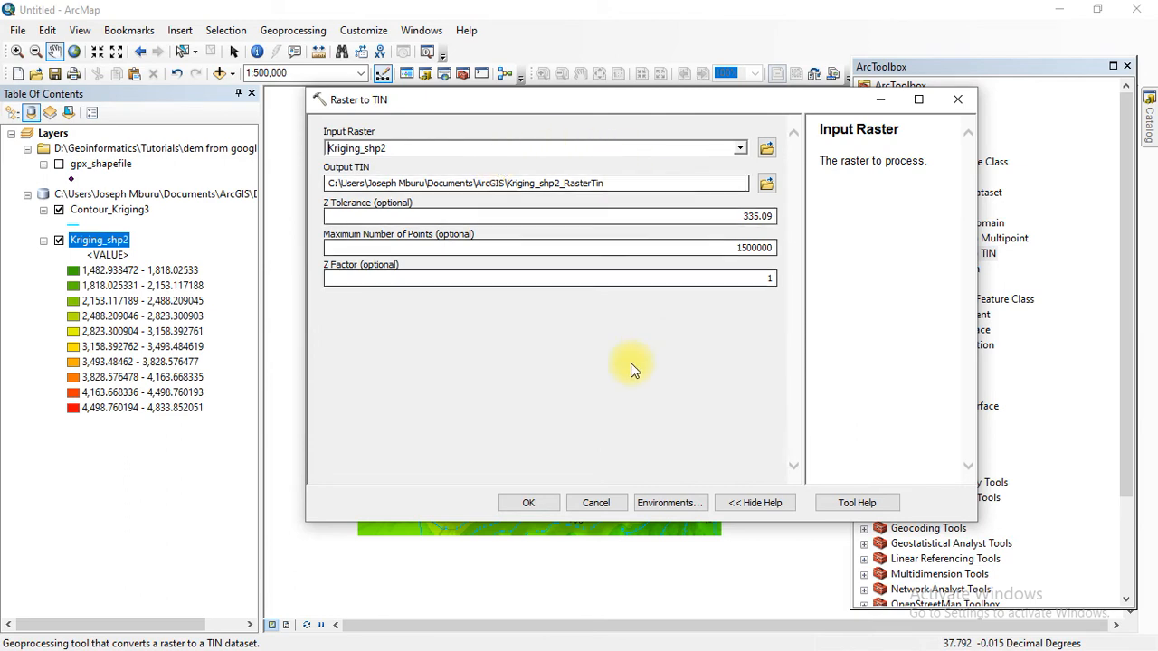
pyautogui.click(522, 499)
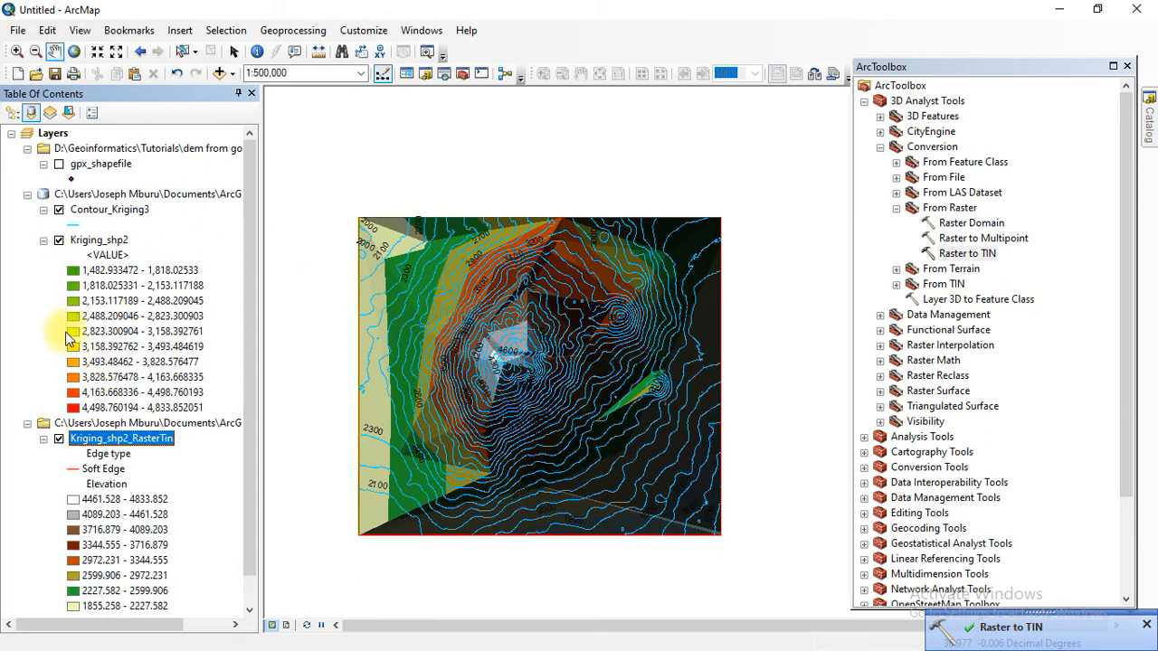
# Hide the Kriging_shp2 and Contour_Kriging3 layers to view the TIN surface on its own.
pyautogui.click(59, 242)
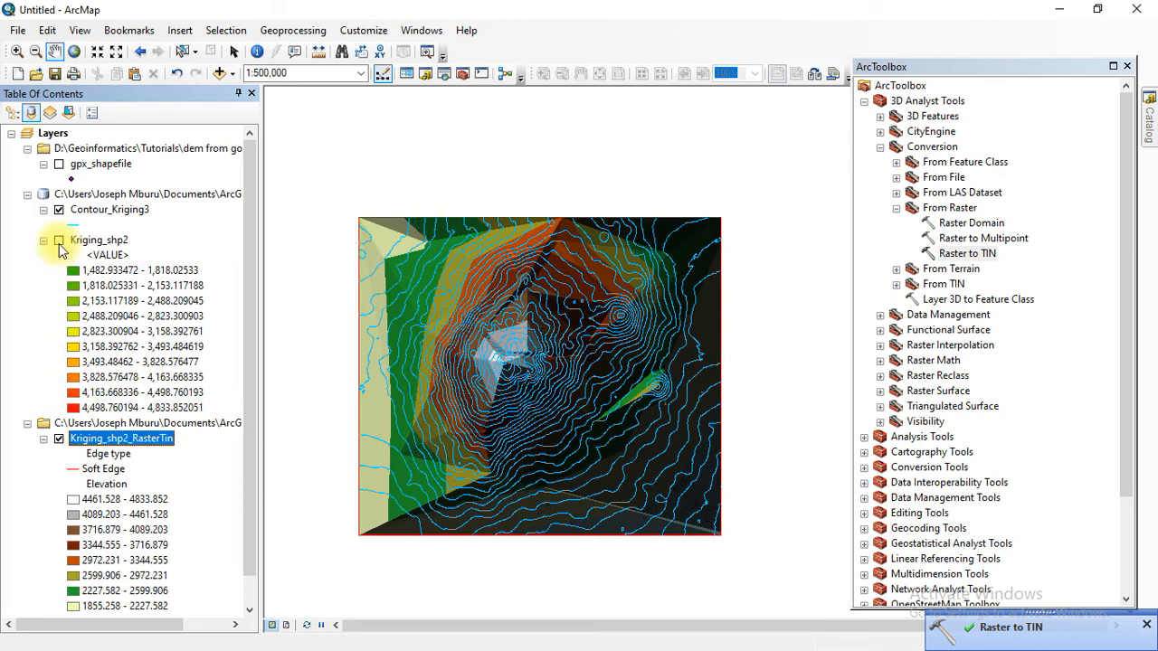
pyautogui.click(59, 209)
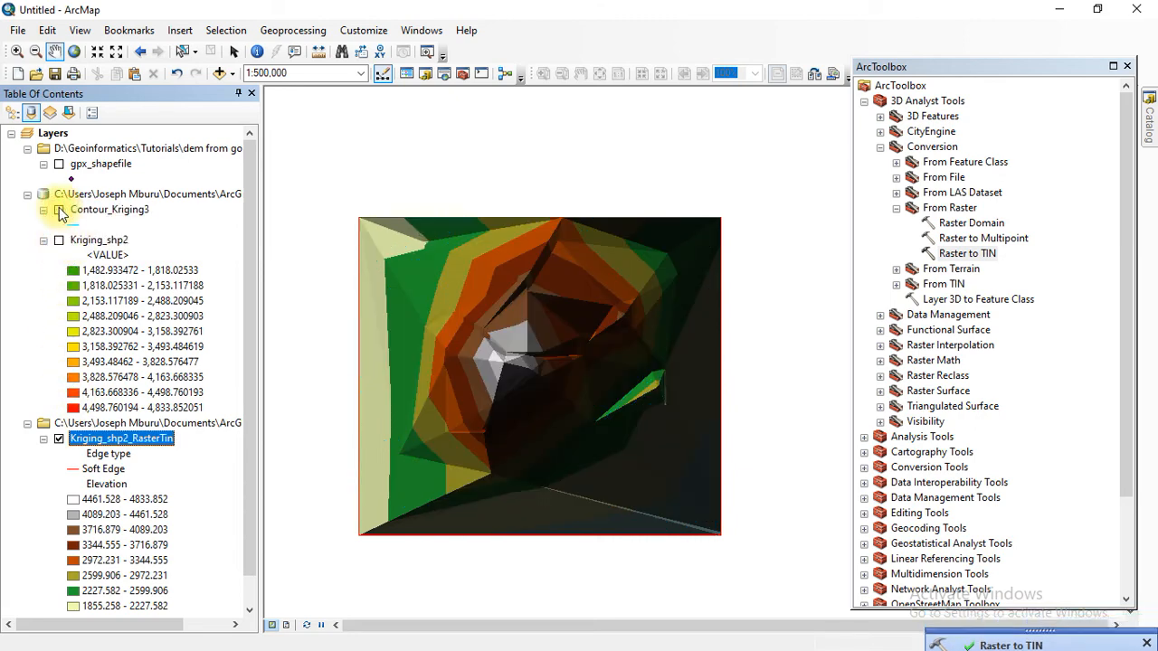
pyautogui.moveTo(506, 408); pyautogui.dragTo(509, 407)
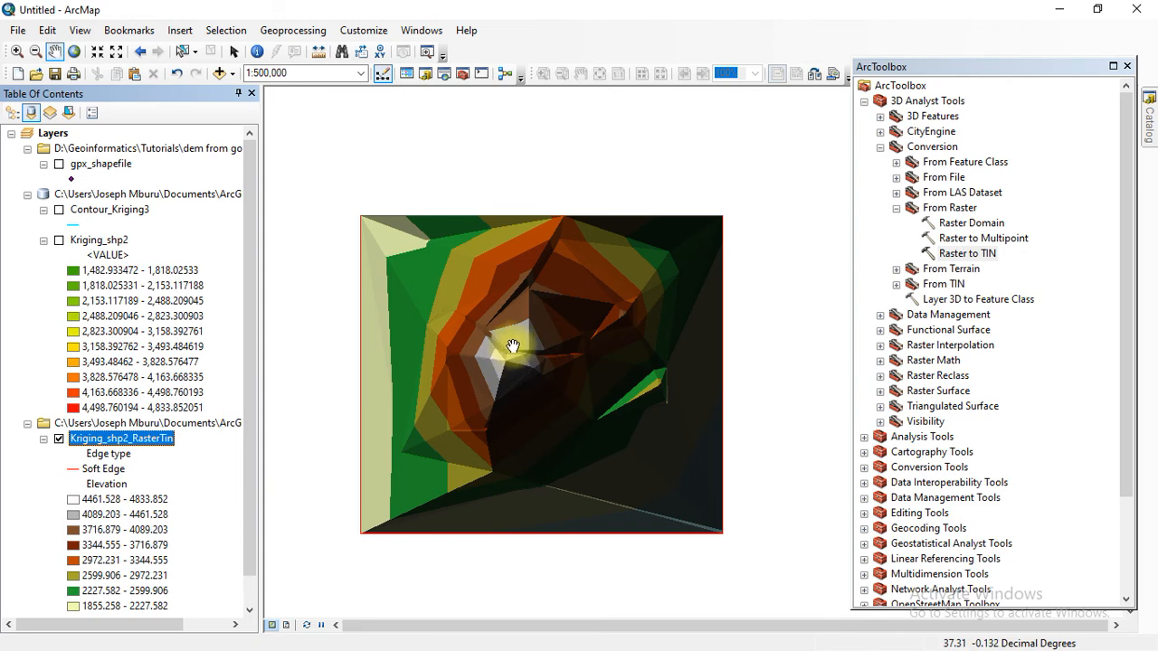
# Apply a red-yellow-green color scheme to the edge types of Kriging_shp2_RasterTin and look over the TIN surface.
pyautogui.doubleClick(124, 437)
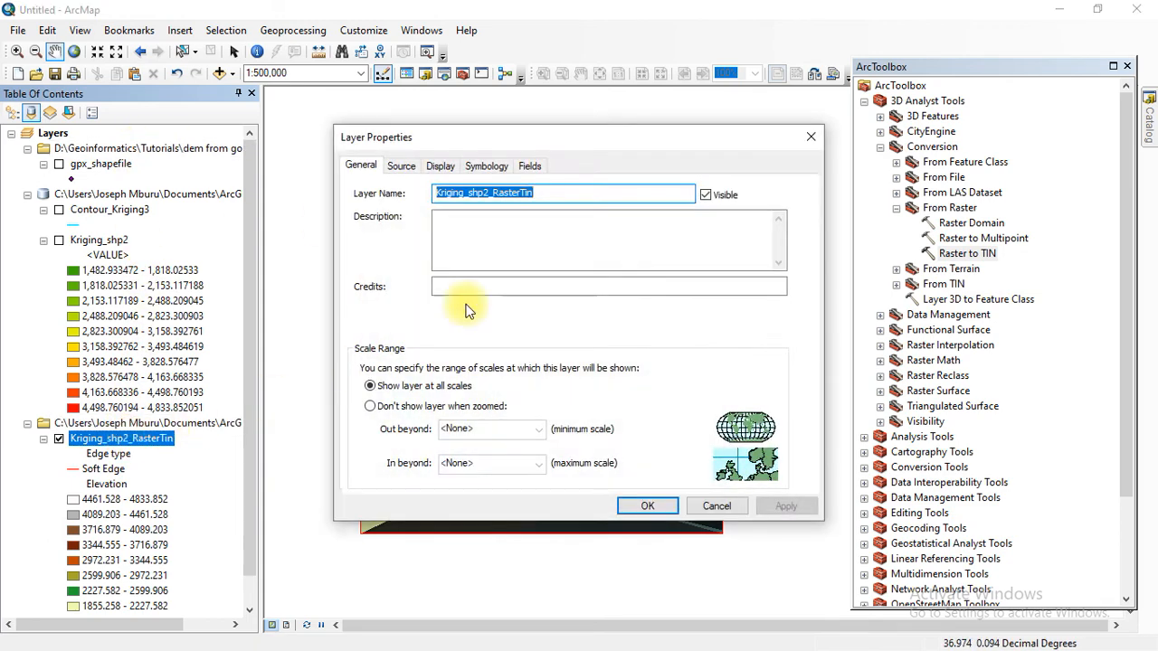
pyautogui.click(488, 166)
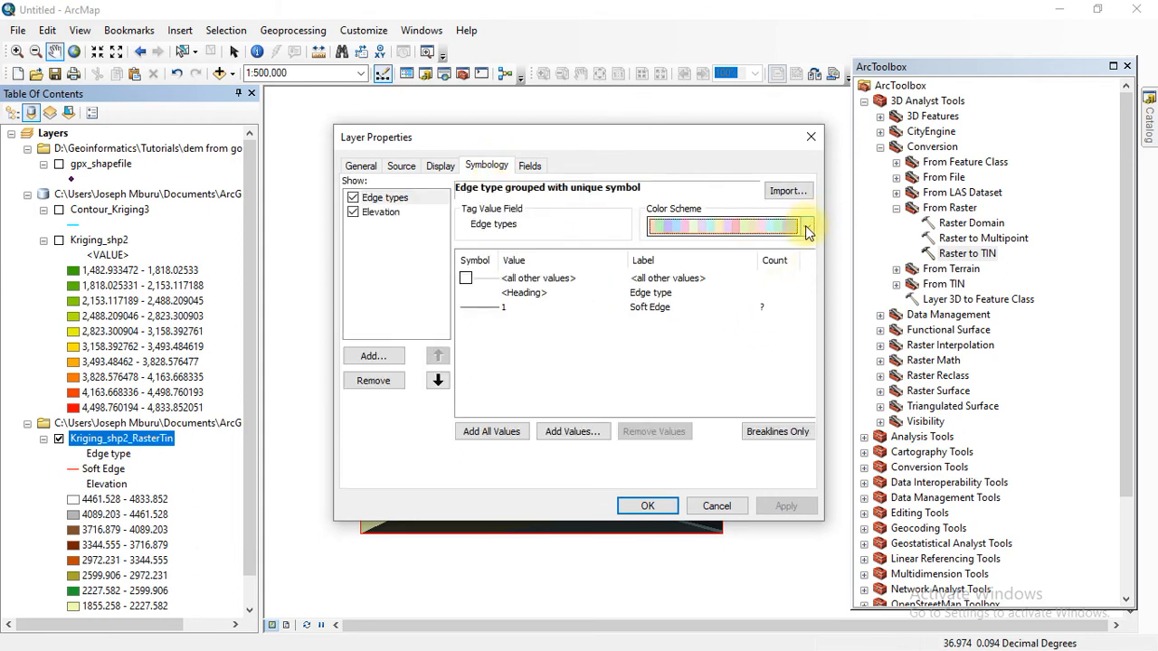
pyautogui.click(805, 226)
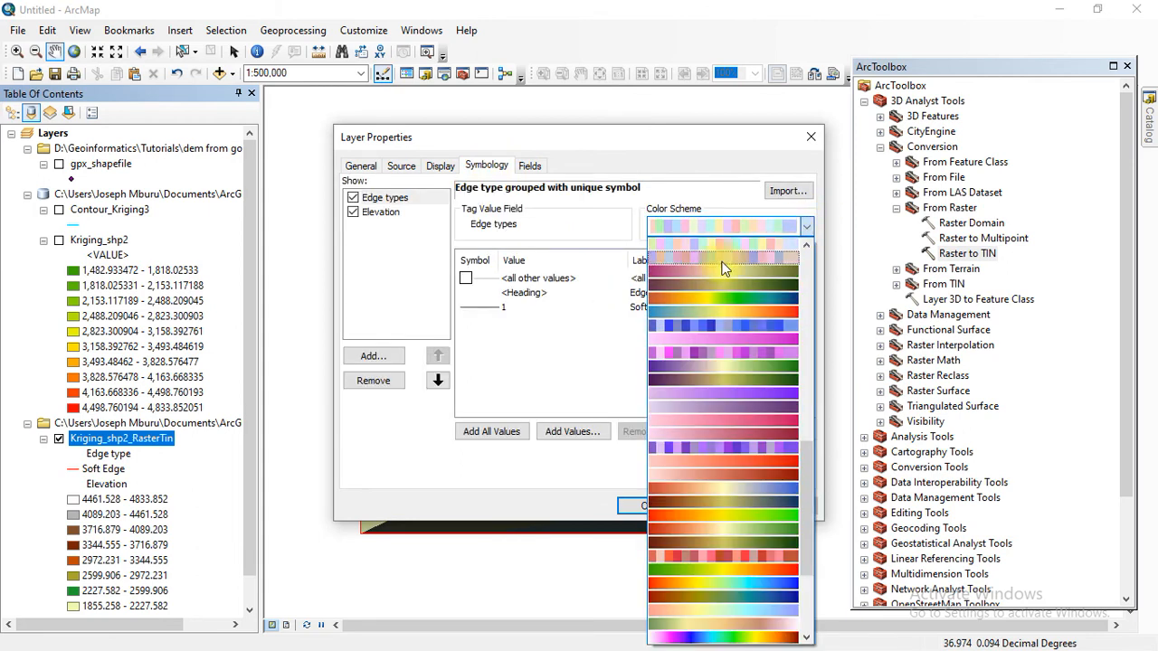
pyautogui.scroll(-5, 710, 353)
pyautogui.scroll(-3, 721, 344)
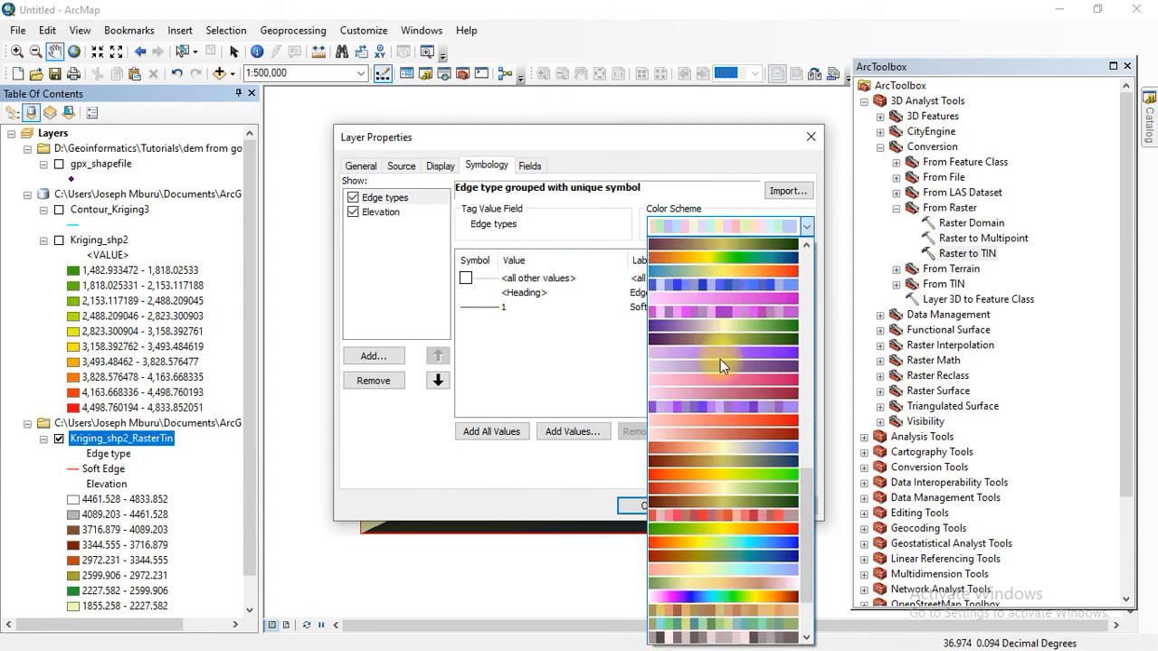
pyautogui.click(722, 396)
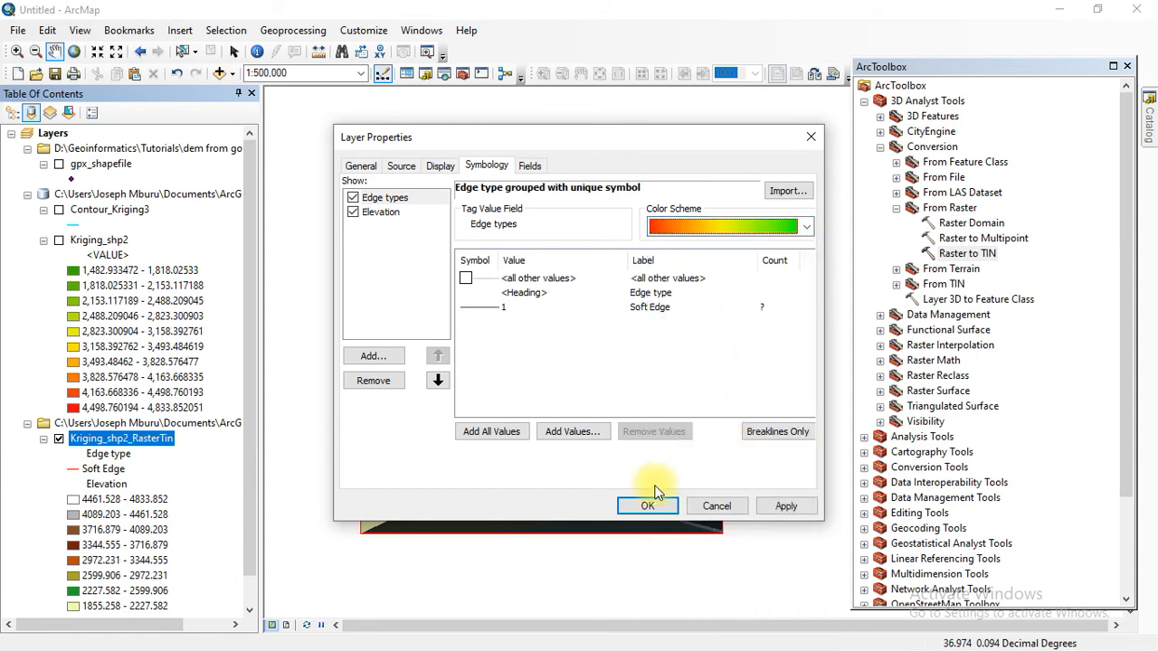
pyautogui.click(784, 506)
pyautogui.moveTo(562, 145); pyautogui.dragTo(807, 101)
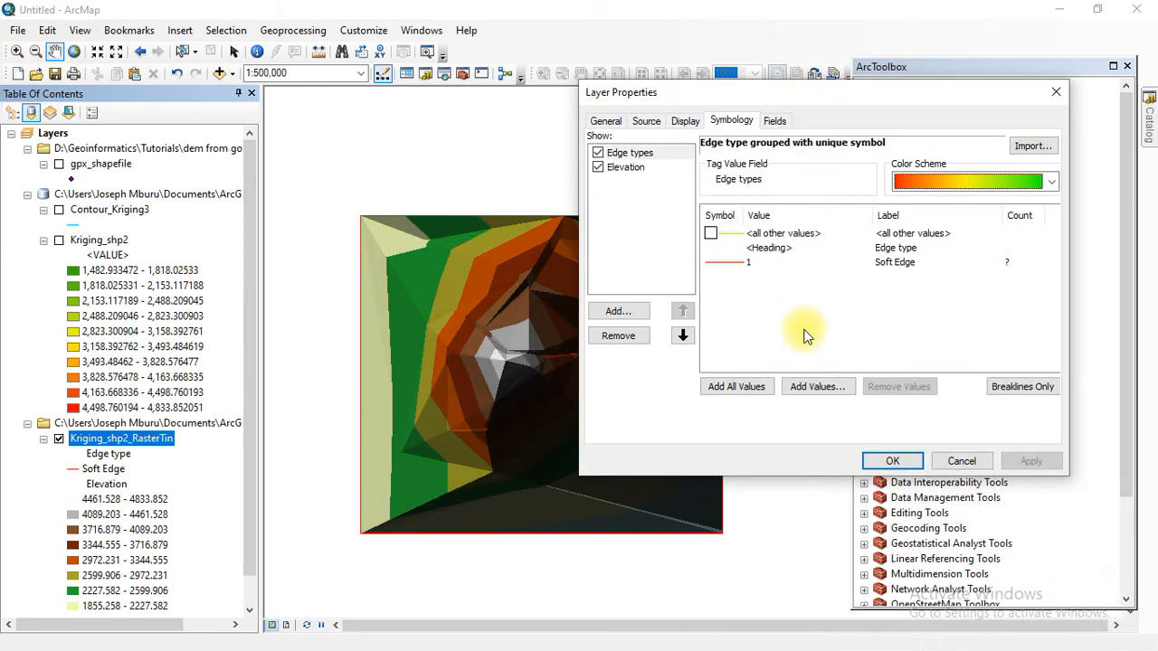
pyautogui.click(891, 458)
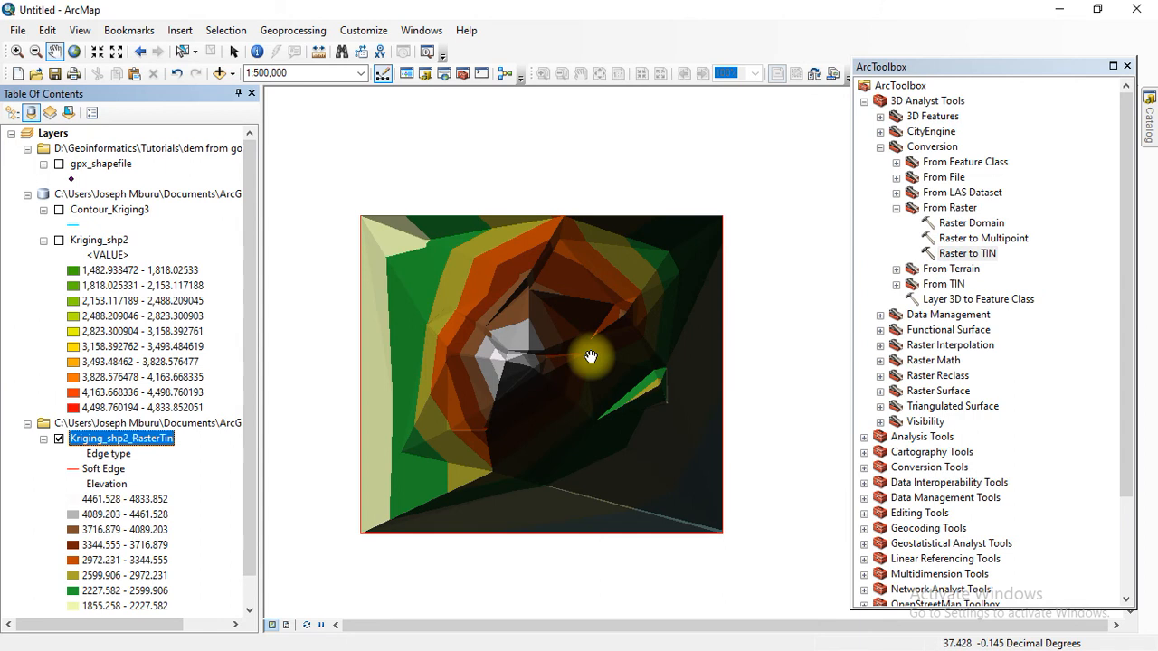
pyautogui.moveTo(583, 380); pyautogui.dragTo(582, 308)
pyautogui.moveTo(492, 266); pyautogui.dragTo(494, 353)
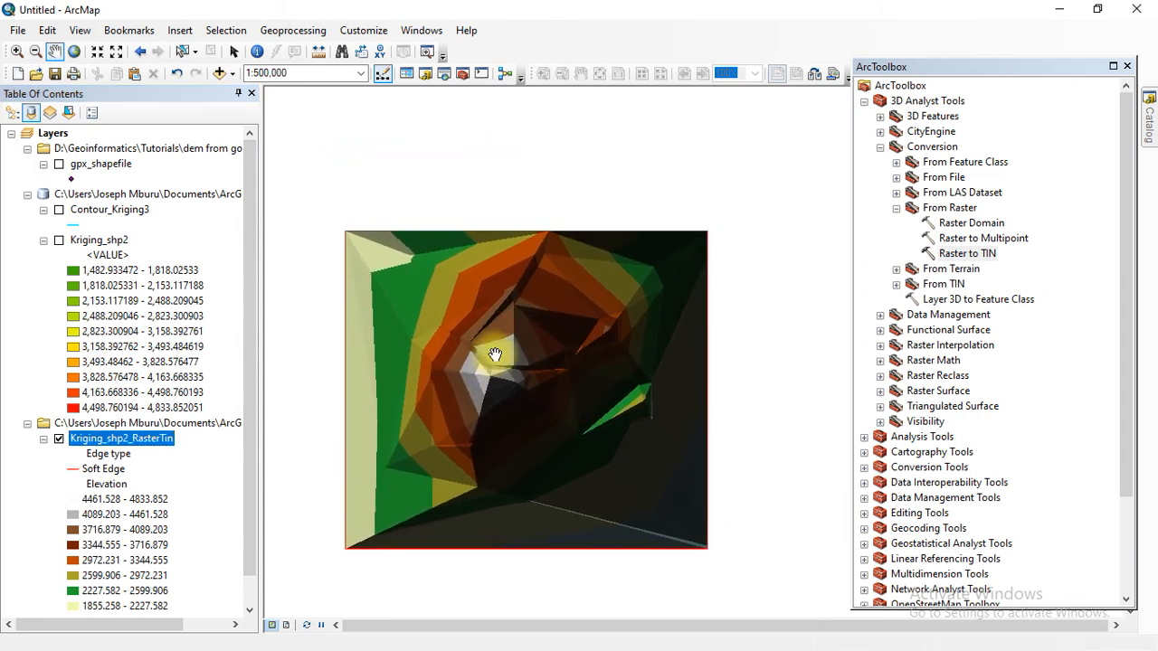